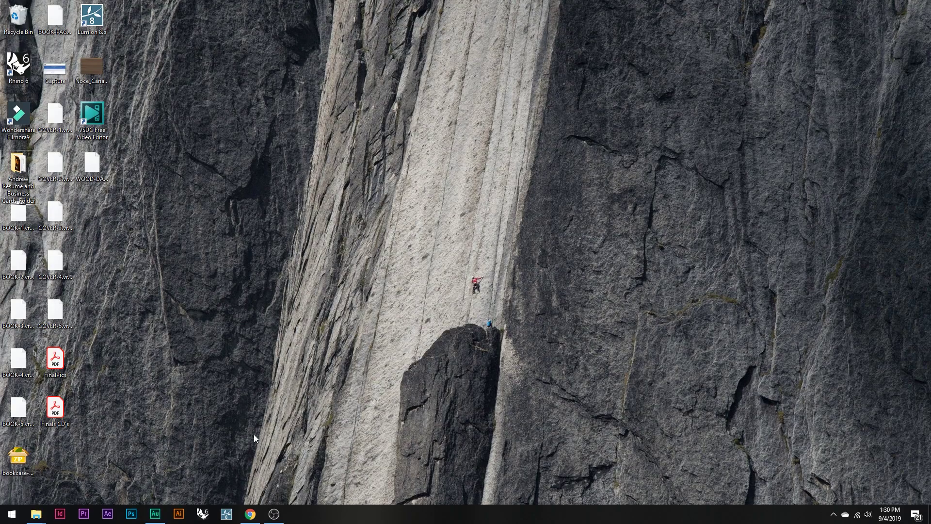
- Switch to Chrome and browse the Techno > Sci-fi font category on DaFont to examine the available logo fonts
click(250, 513)
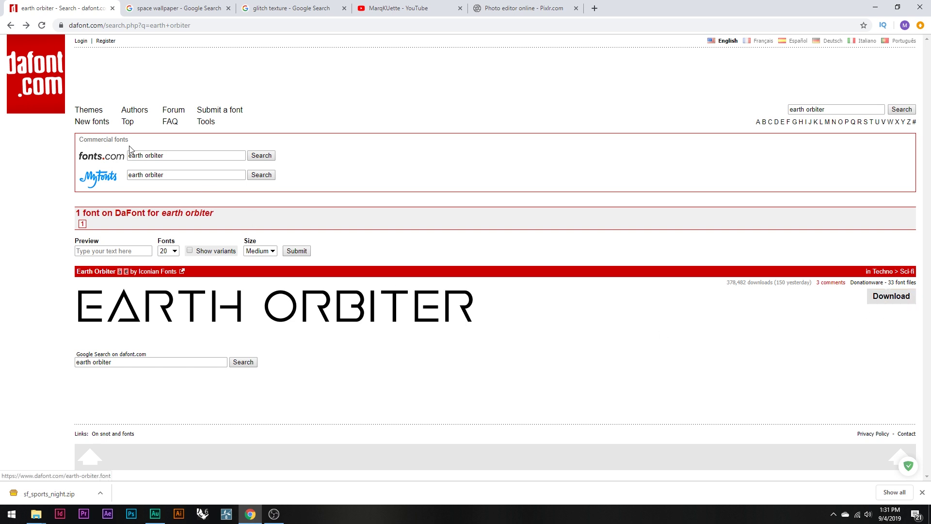
click(90, 112)
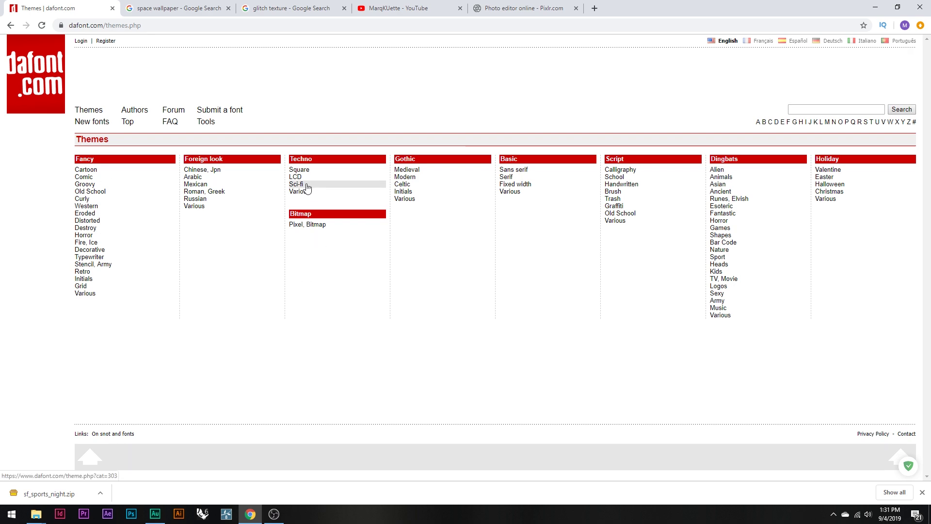
click(296, 183)
scroll(27, 316, down, 14)
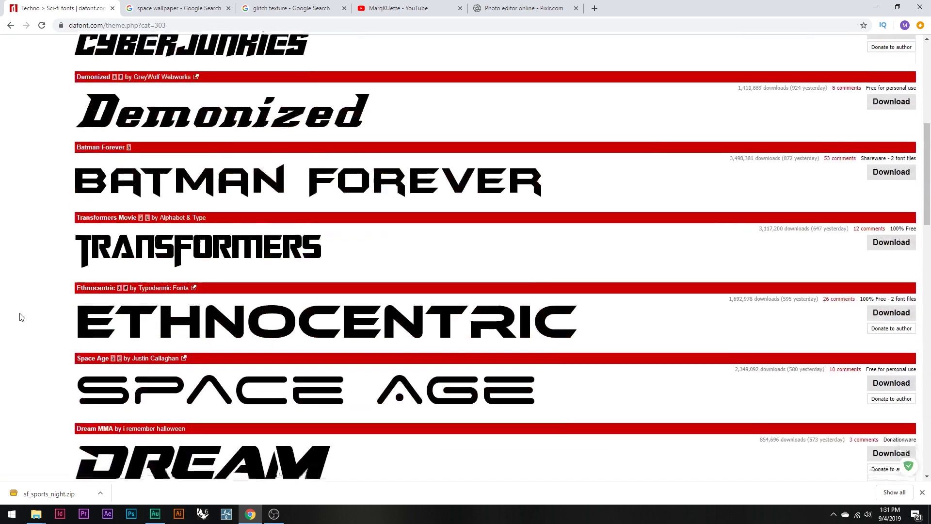
scroll(20, 316, down, 3)
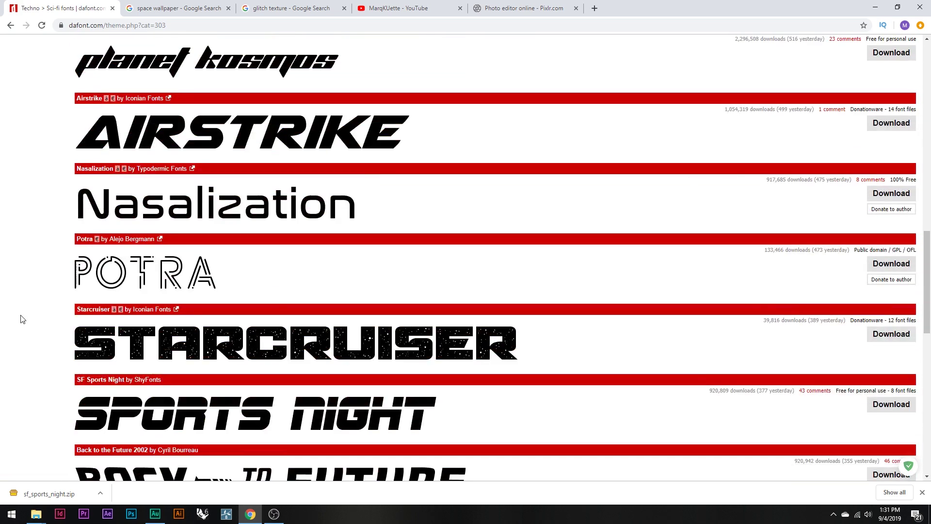
scroll(22, 313, up, 12)
scroll(22, 309, up, 5)
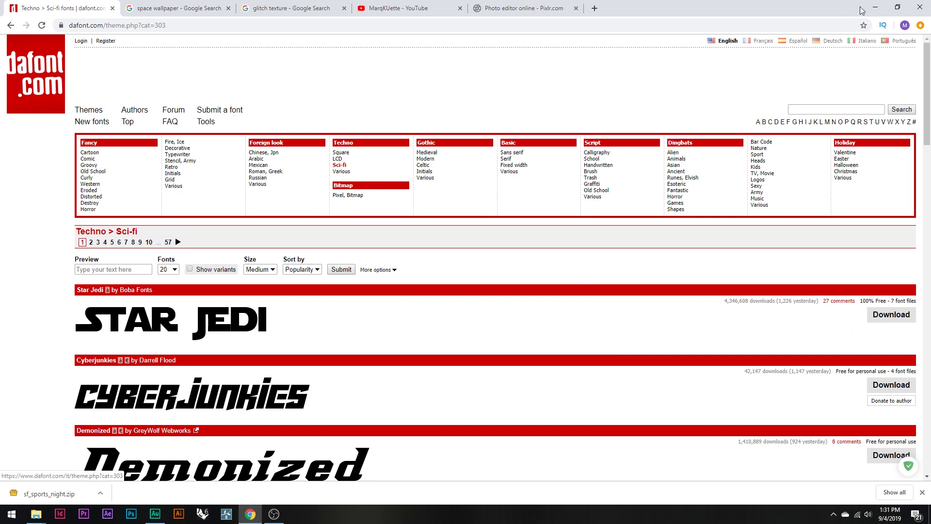
- Open the downloaded earth_orbiter archive from the Downloads folder in File Explorer
click(875, 7)
mouse_move(36, 514)
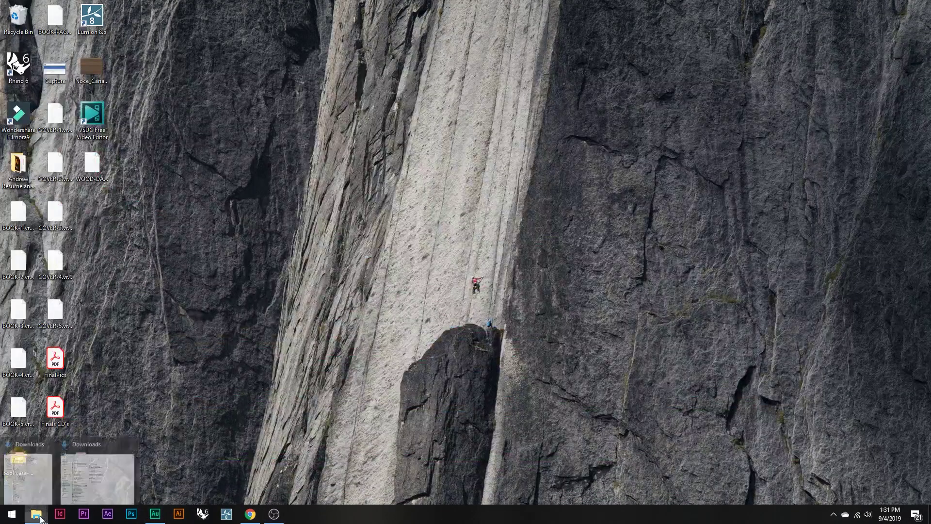
click(97, 473)
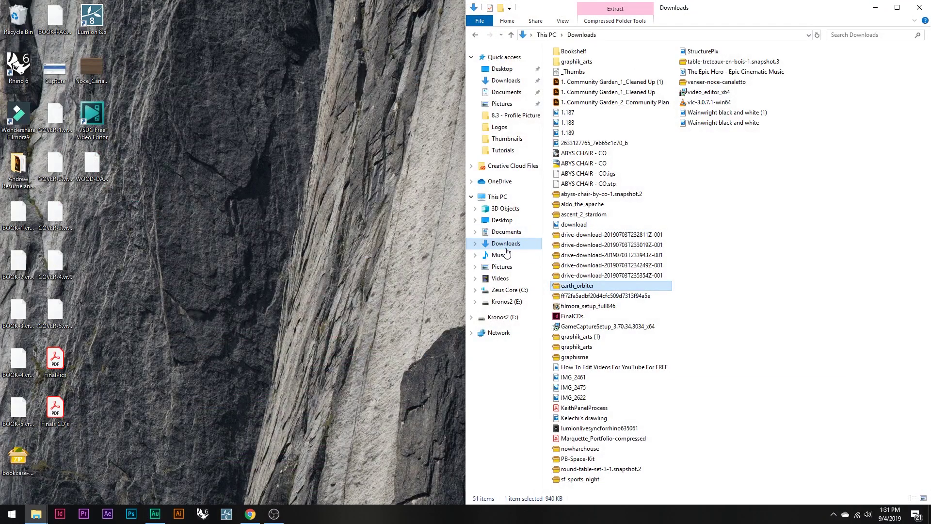
double_click(586, 287)
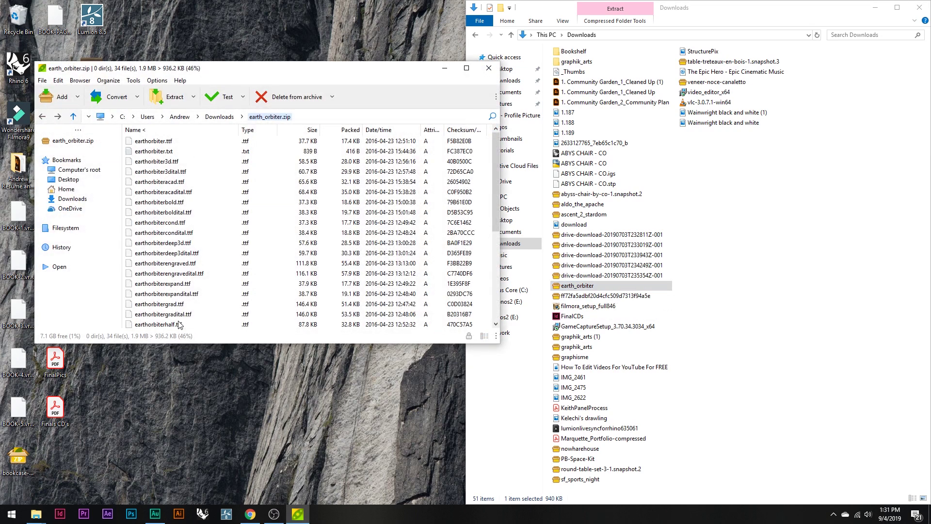
- Install the Earth Orbiter Title font from earthorbitertitle.ttf in the archive and close its preview
scroll(251, 252, down, 5)
scroll(252, 252, down, 1)
click(177, 284)
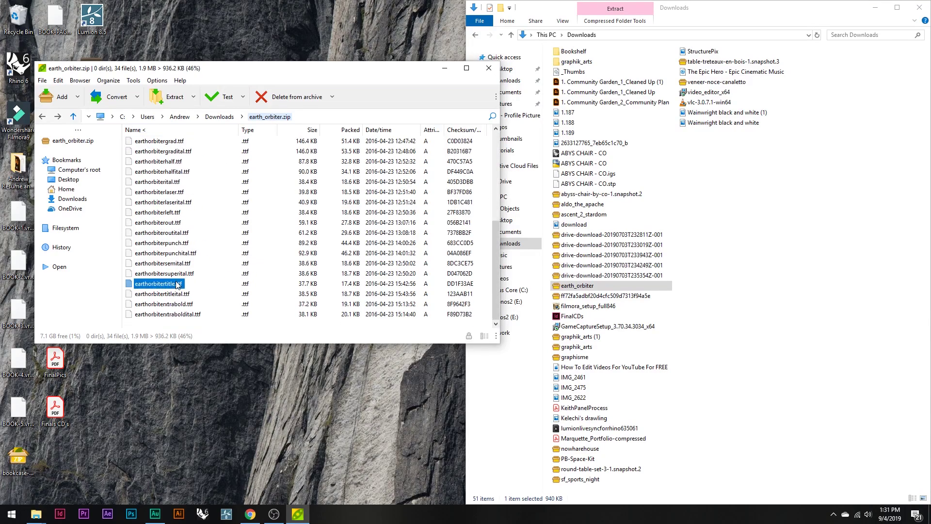
double_click(177, 284)
click(506, 296)
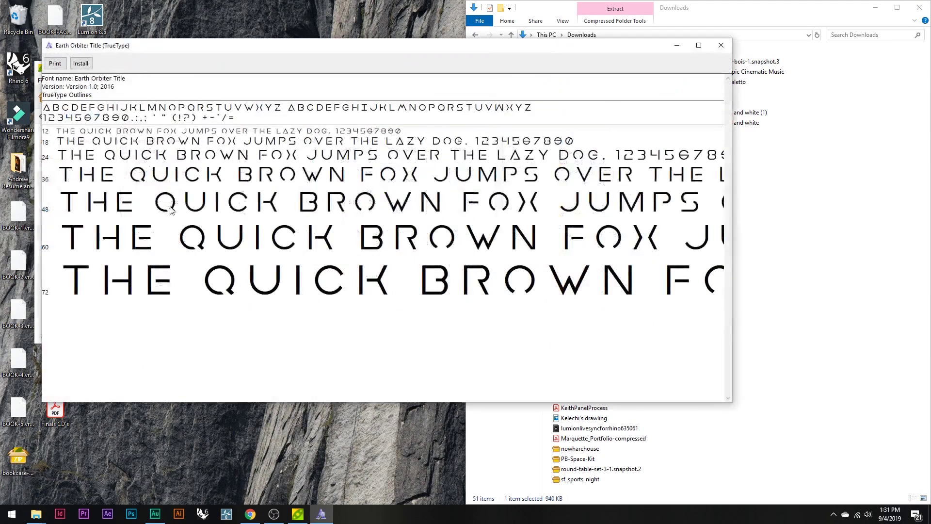
drag(284, 48, 299, 72)
click(93, 86)
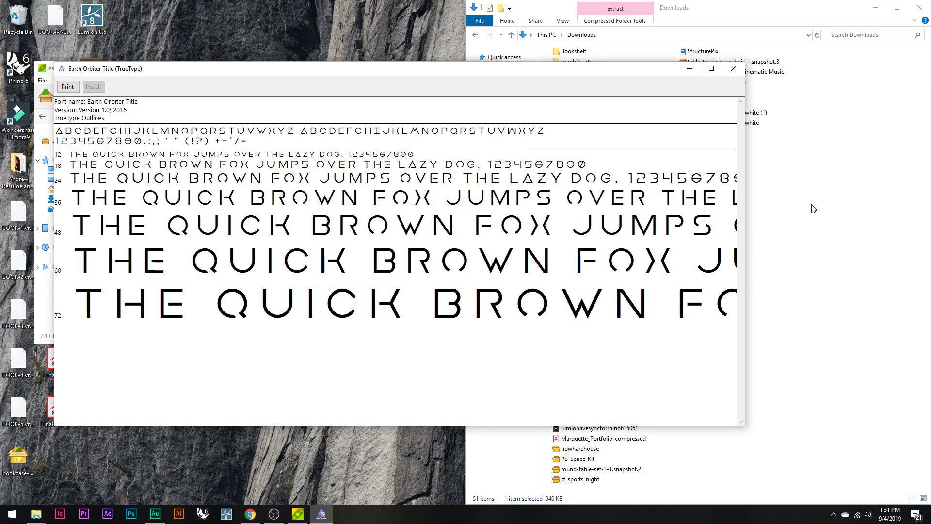
click(734, 68)
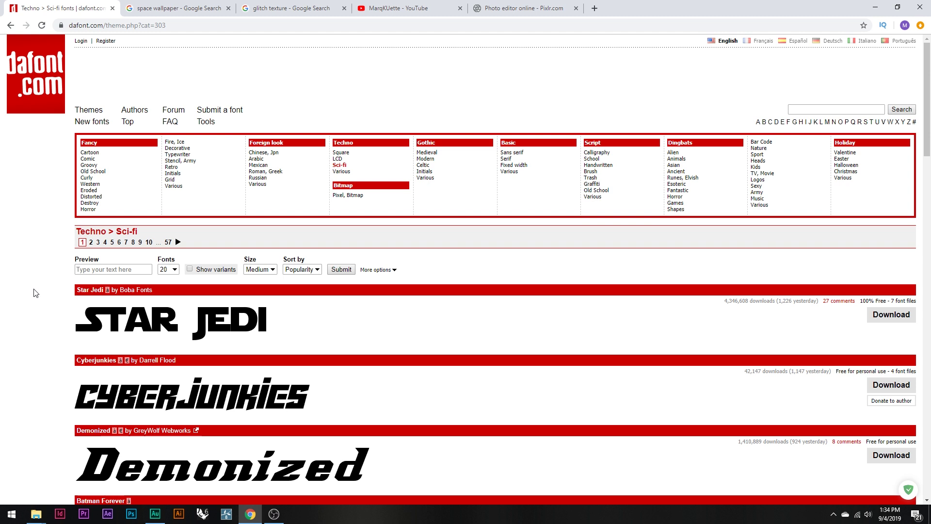
click(525, 10)
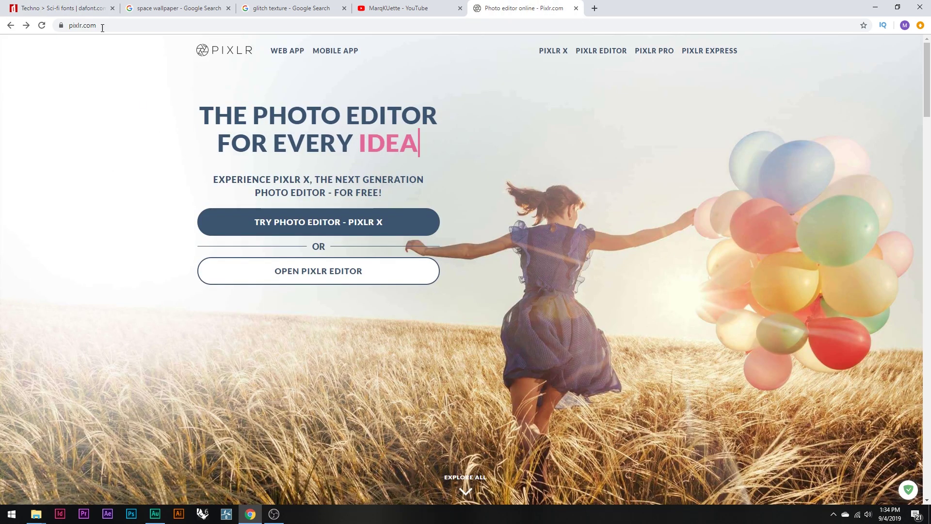
click(70, 10)
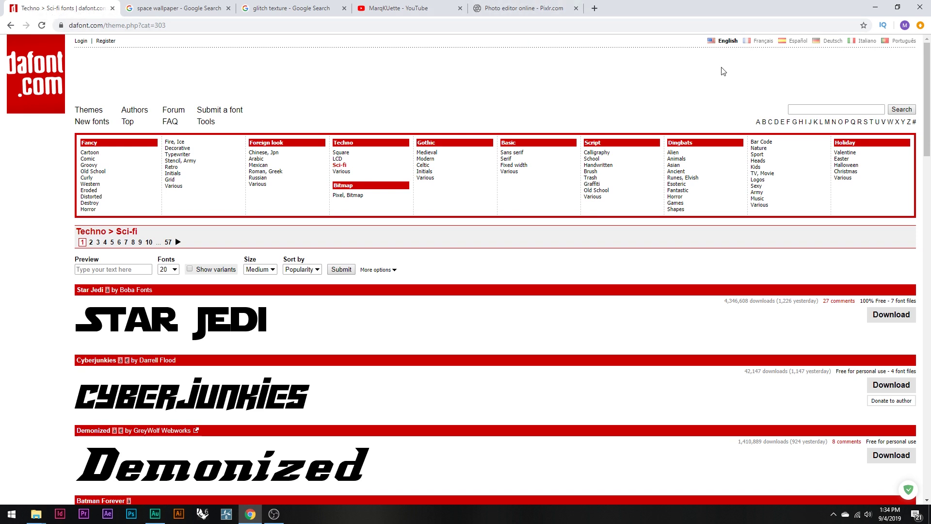
click(876, 7)
click(251, 514)
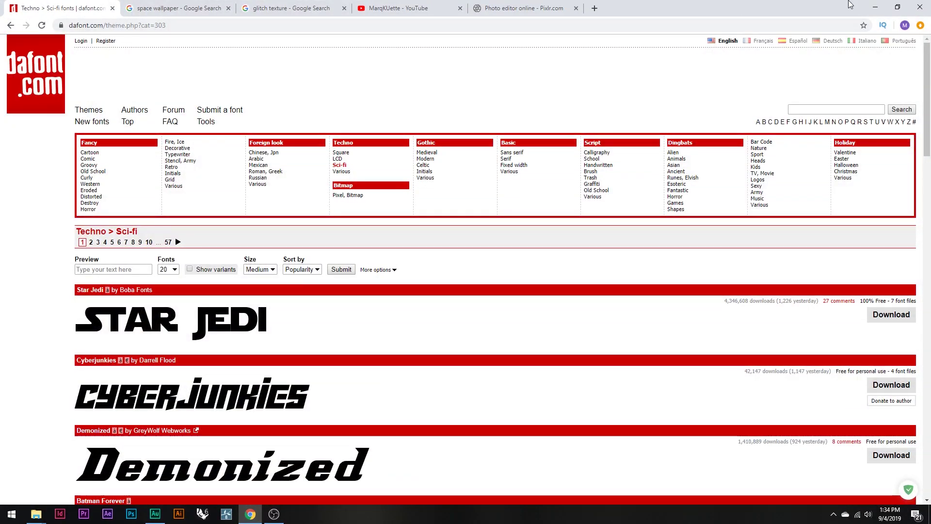
click(876, 7)
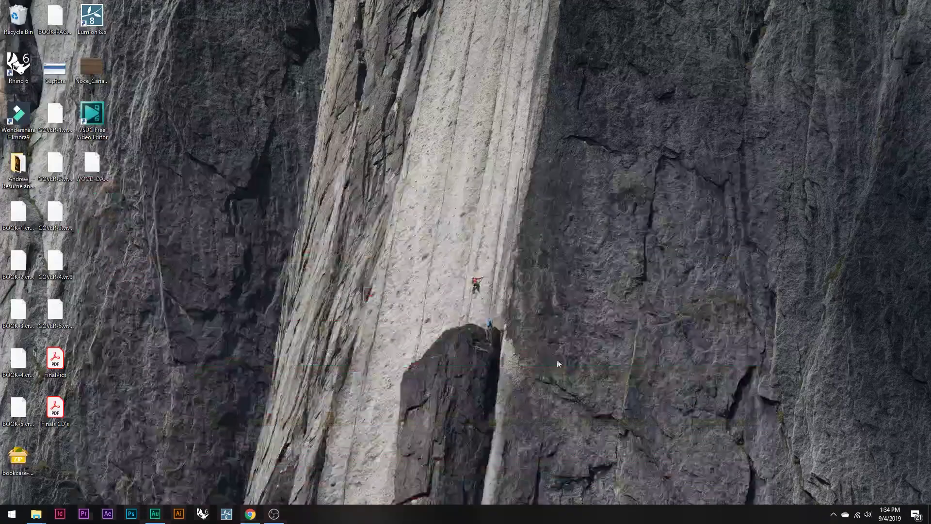
- Open Pixlr Editor in Chrome and create a transparent 800 x 800 px image named Logo, with its window maximized
click(248, 516)
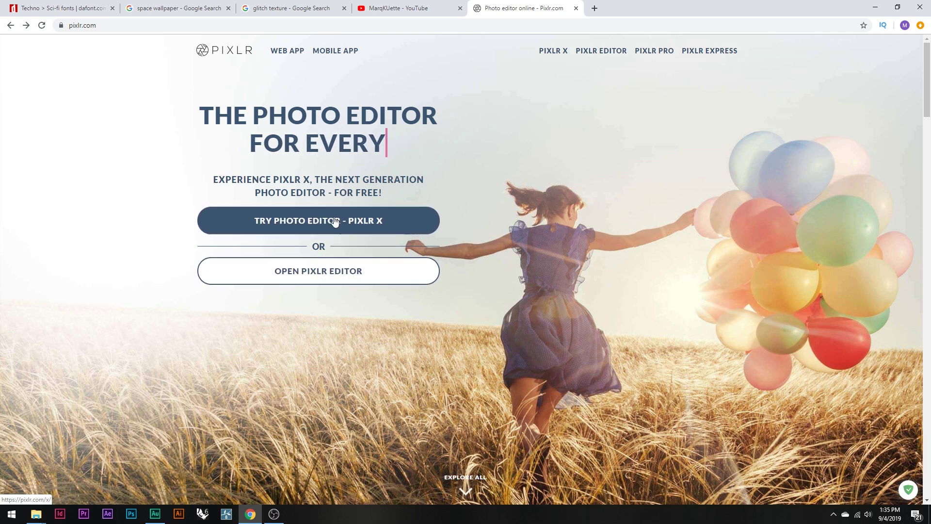
click(318, 273)
click(402, 258)
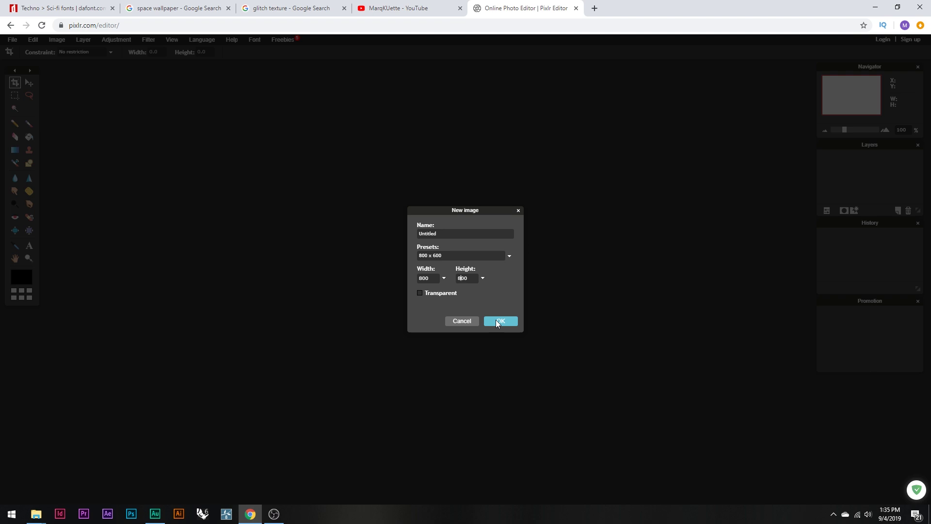
click(420, 293)
text(Lo)
click(501, 322)
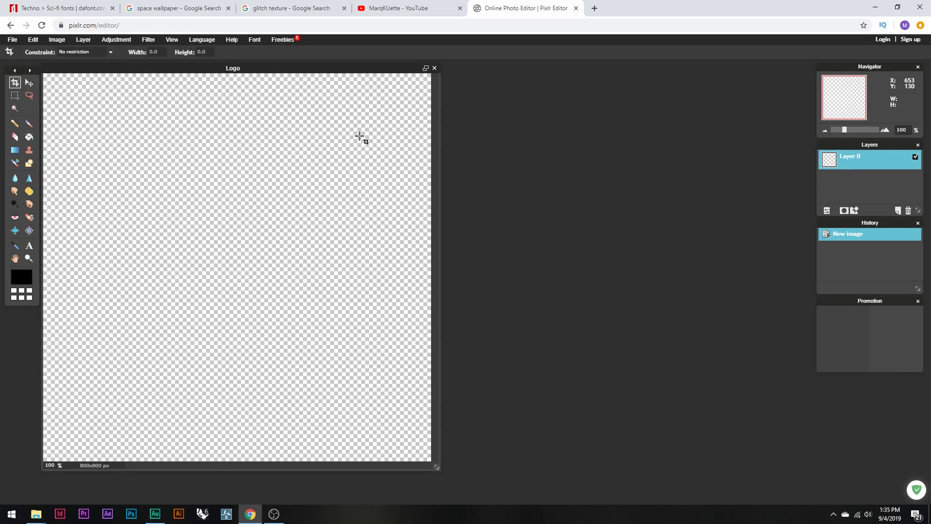
click(425, 69)
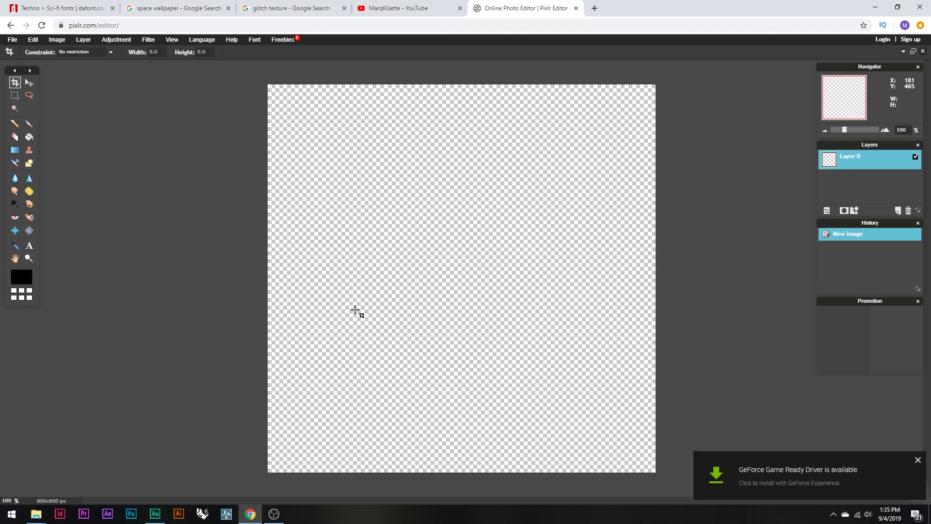
- Start a new text in the lower half of the canvas with the Earth Orbiter font at size 999
scroll(359, 333, down, 2)
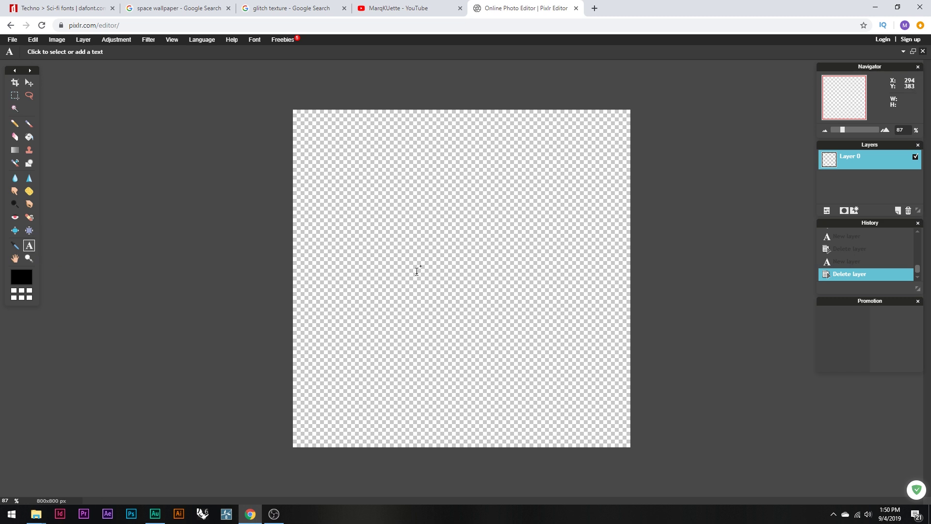
click(430, 303)
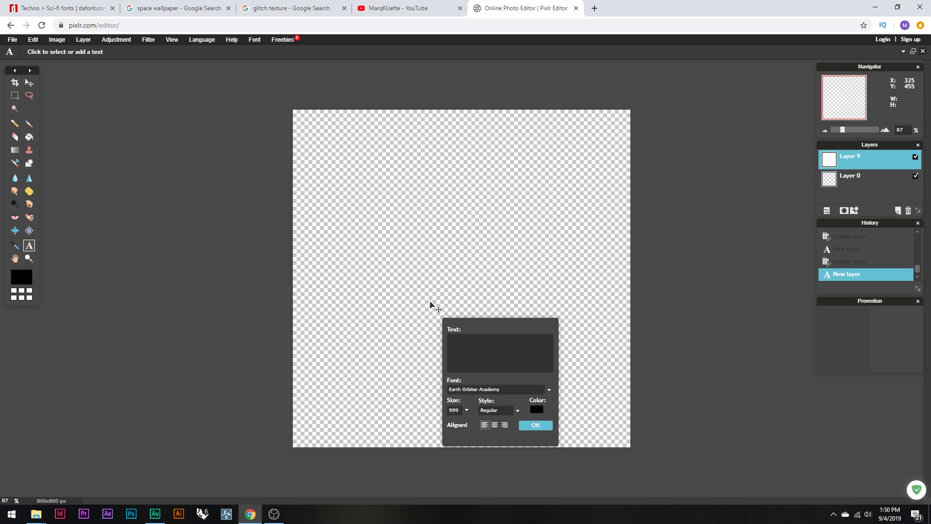
click(476, 389)
click(473, 418)
click(466, 411)
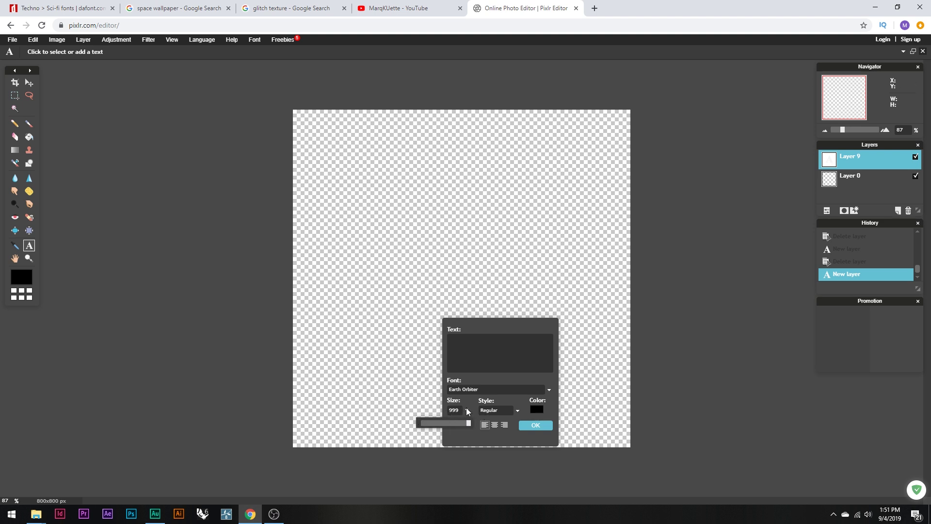
click(467, 412)
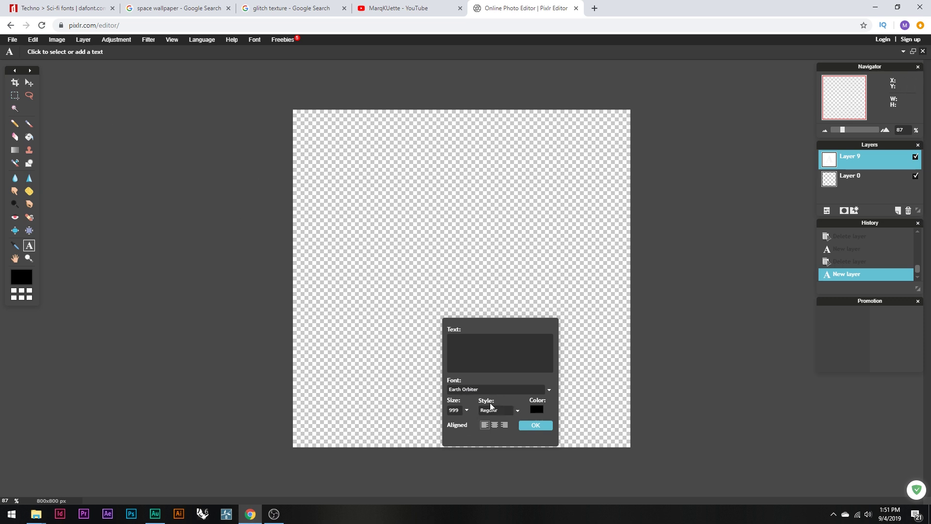
- Set the text colour to bright cyan from the web colour palette
click(537, 410)
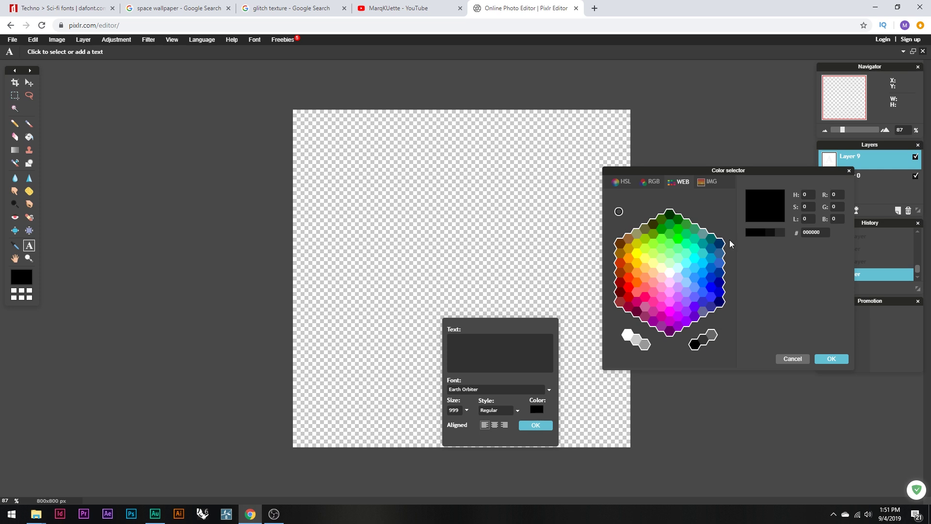
click(685, 264)
click(694, 258)
click(696, 267)
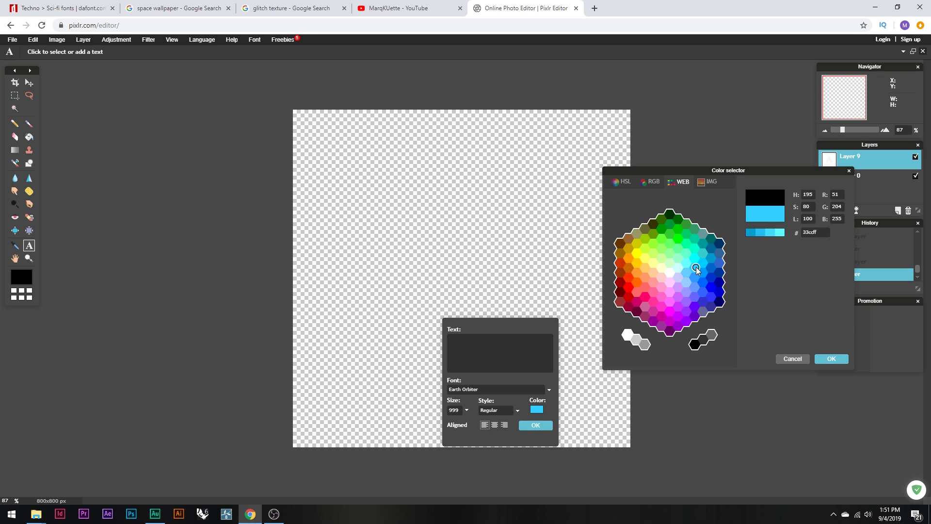
click(695, 258)
click(827, 362)
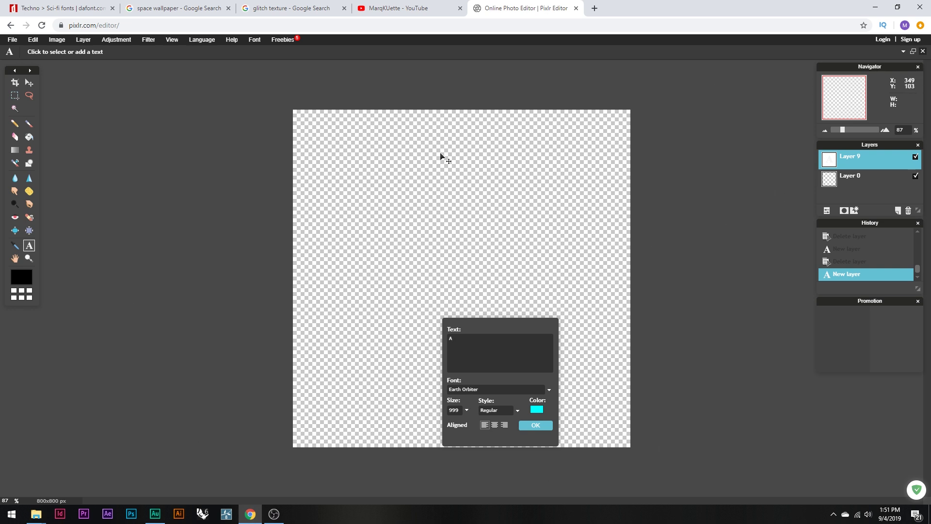
- Enter the letter A and position it near the centre of the canvas, moving the text dialog clear of it
drag(429, 342, 426, 459)
drag(428, 461, 426, 461)
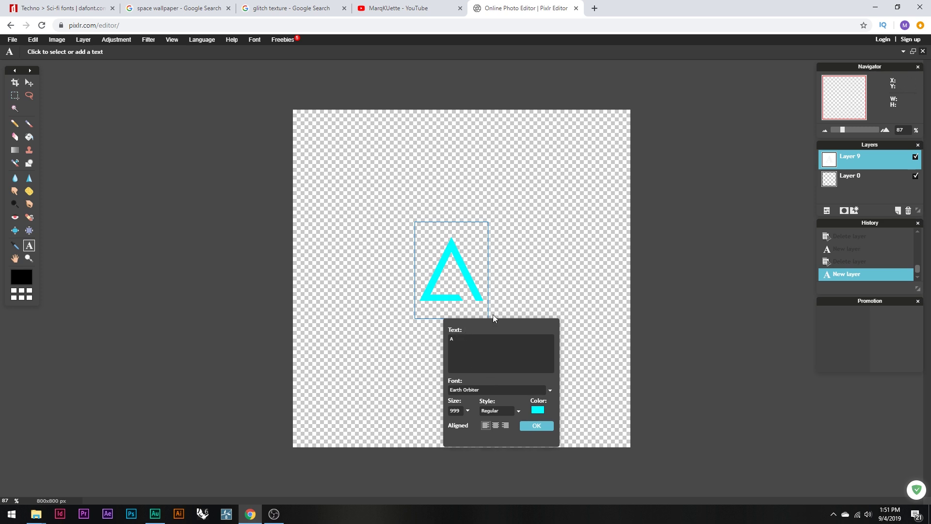
drag(470, 324, 592, 257)
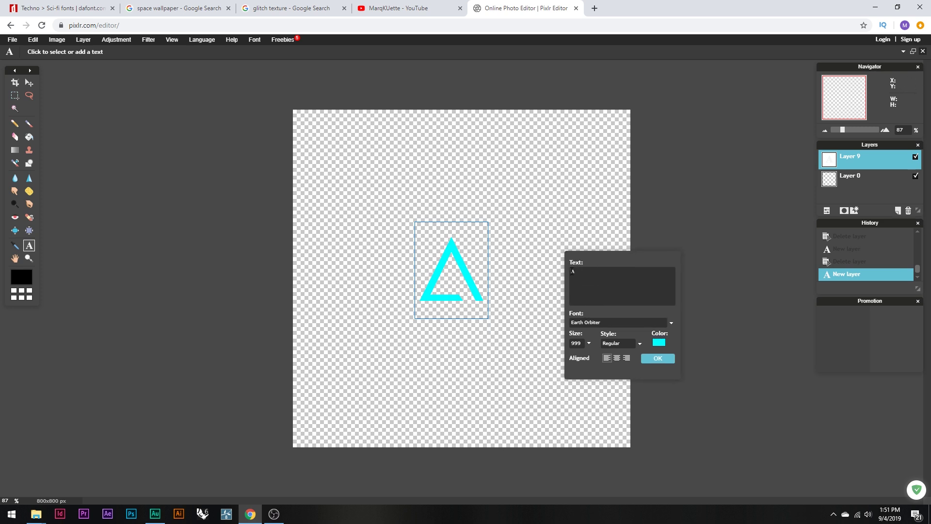
- Try the Earth Orbiter Academy font on the letter A, return it to Earth Orbiter and apply the text
click(599, 319)
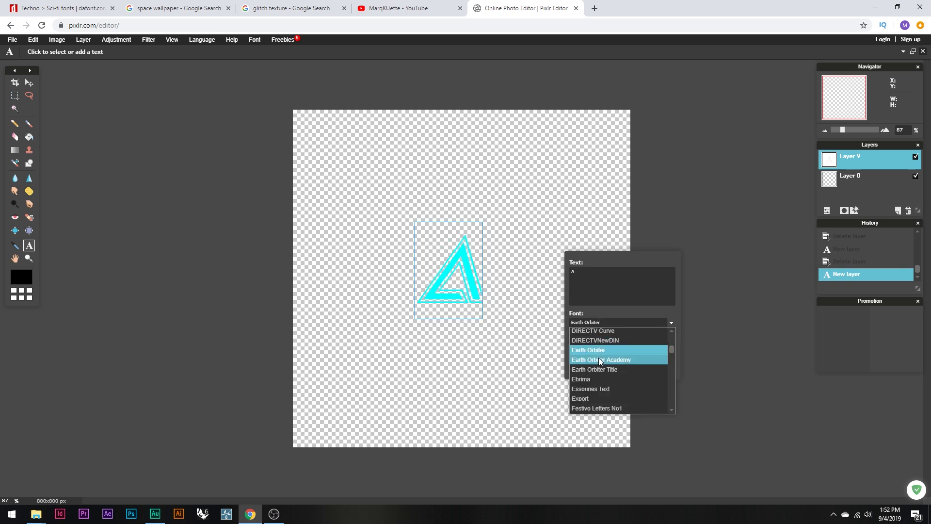
click(602, 358)
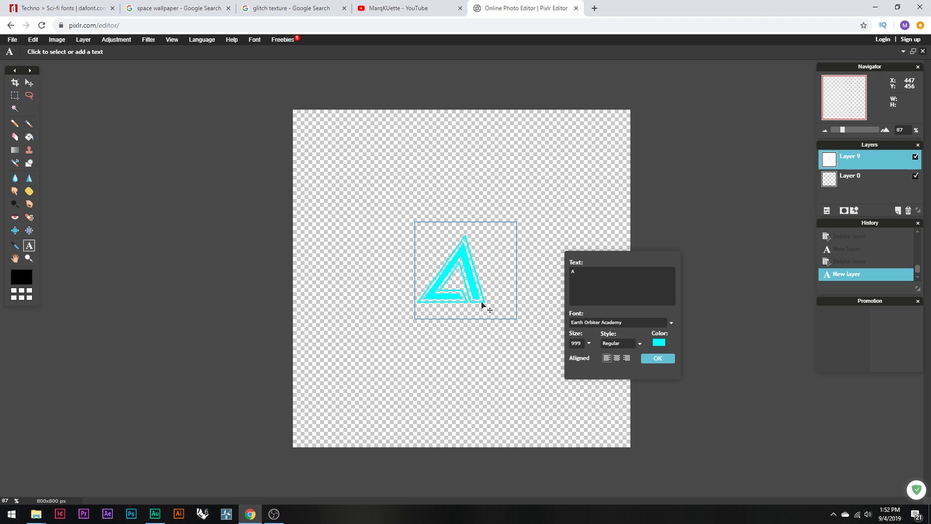
key(Up)
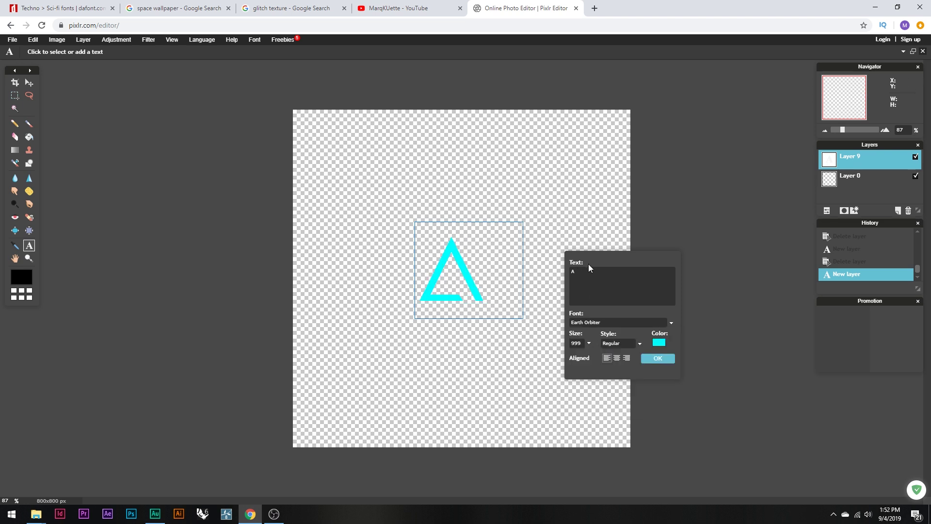
click(658, 359)
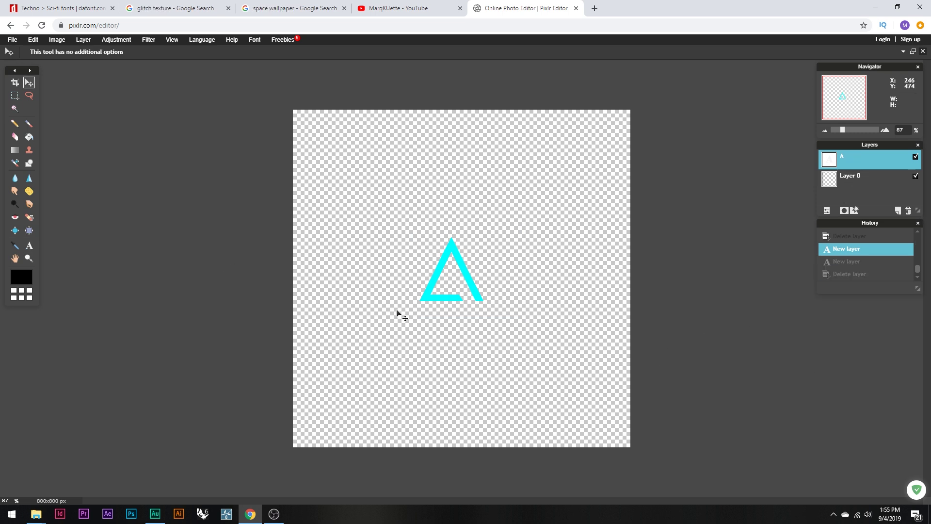
- Switch to the glitch texture image search and close the DaFont page
click(176, 4)
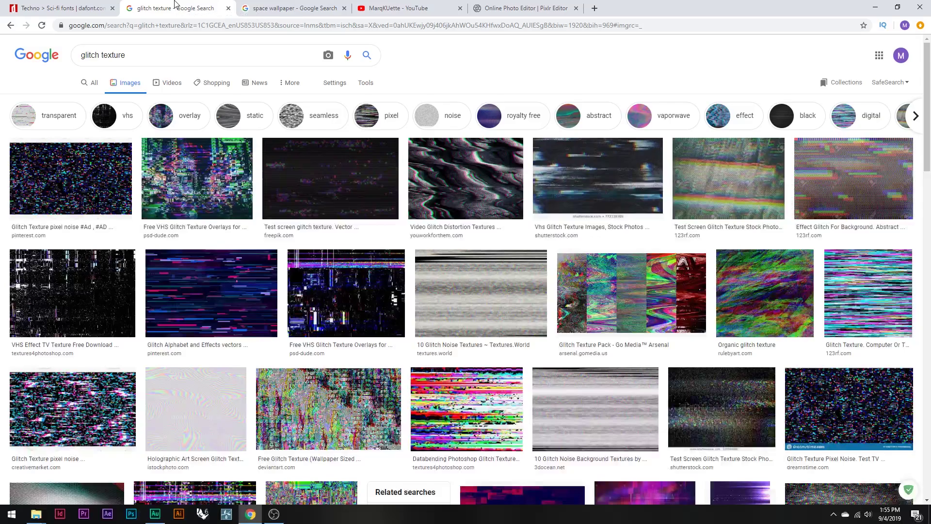
click(112, 9)
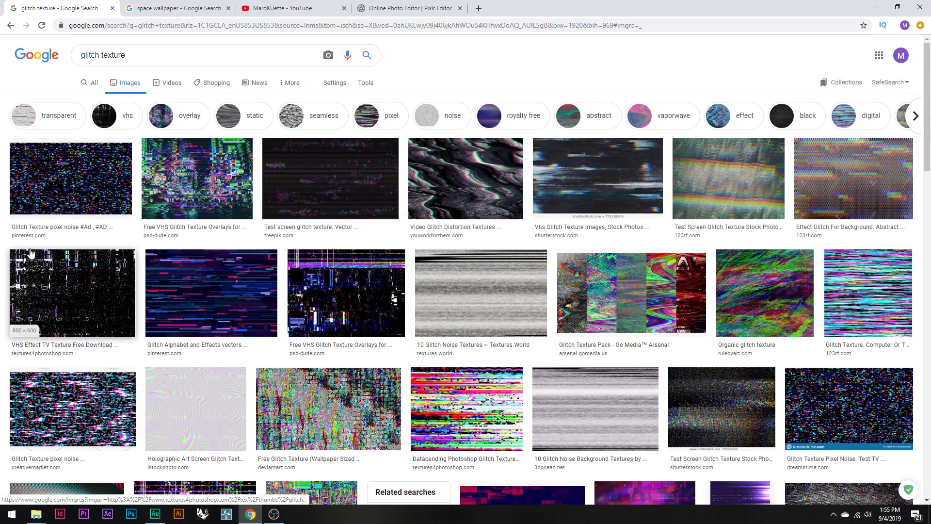
- Browse the glitch texture results, open the psd-dude.com Free VHS Glitch Texture Overlays image and shrink the browser window to expose the desktop
scroll(409, 290, down, 2)
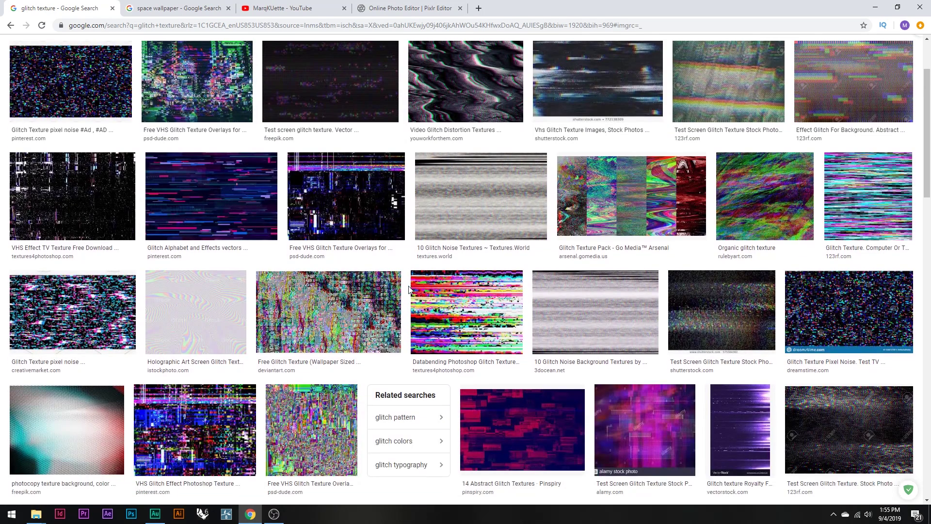
scroll(276, 281, up, 2)
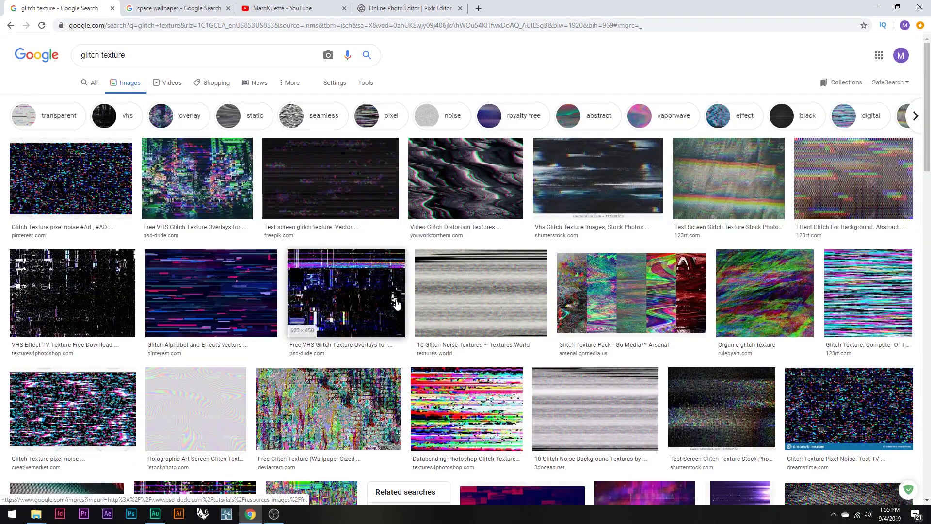
click(319, 304)
click(898, 7)
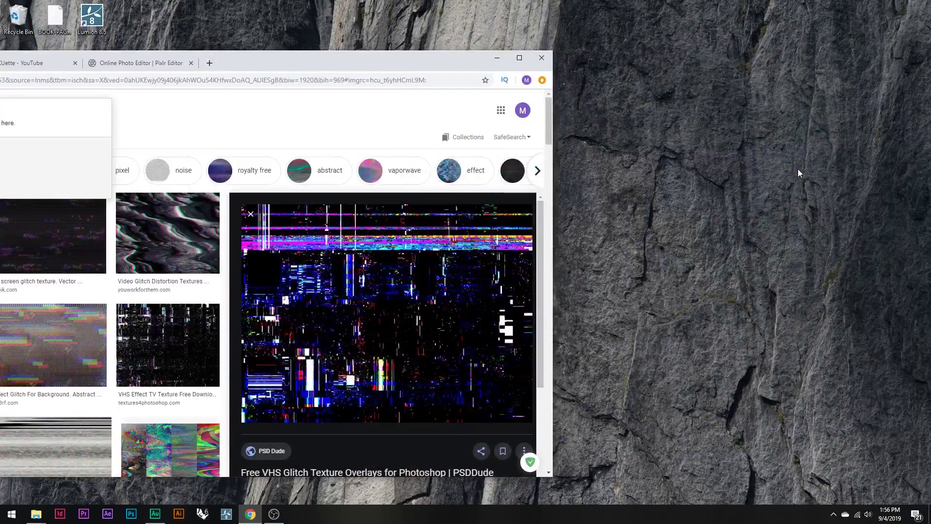
drag(799, 169, 798, 169)
- Maximize the browser window, close the glitch texture search and switch to Pixlr Editor
double_click(400, 59)
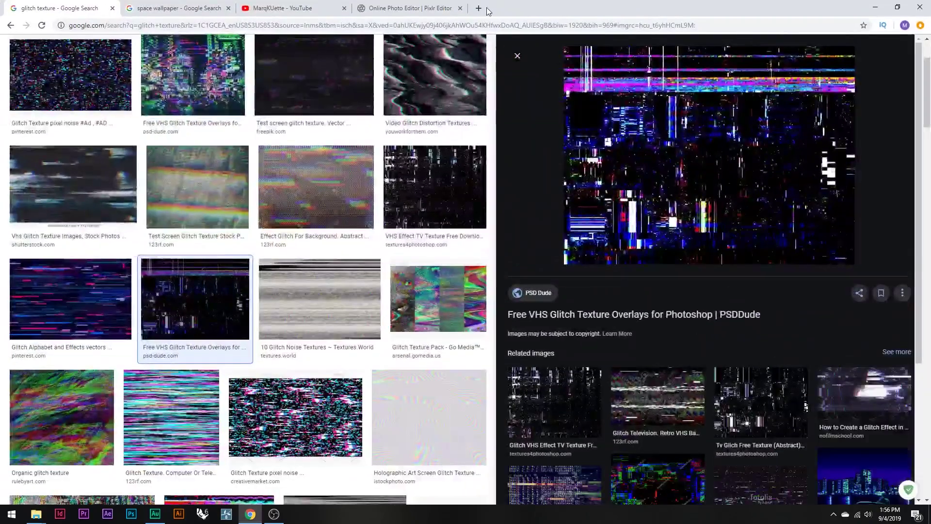
click(111, 9)
click(294, 5)
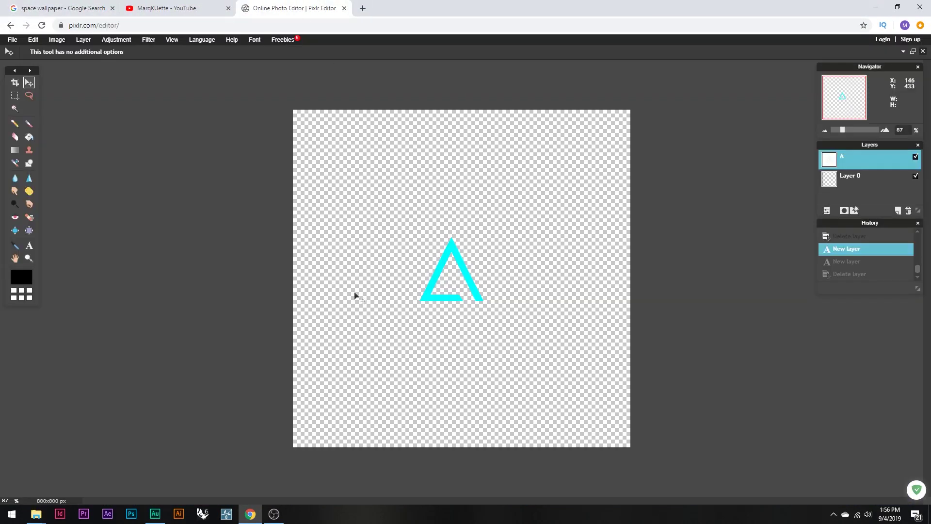
- Rasterize the text layer containing the letter A
scroll(436, 270, up, 3)
scroll(435, 272, down, 3)
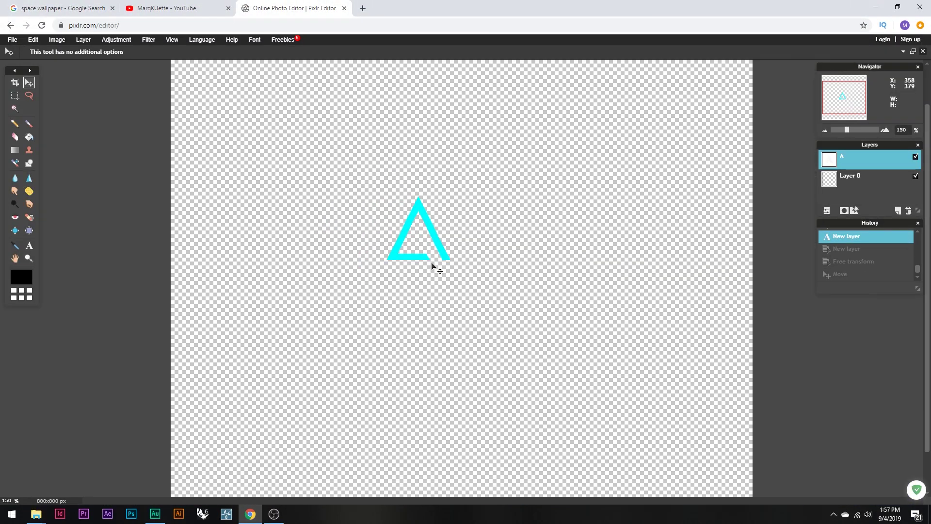
scroll(443, 298, up, 3)
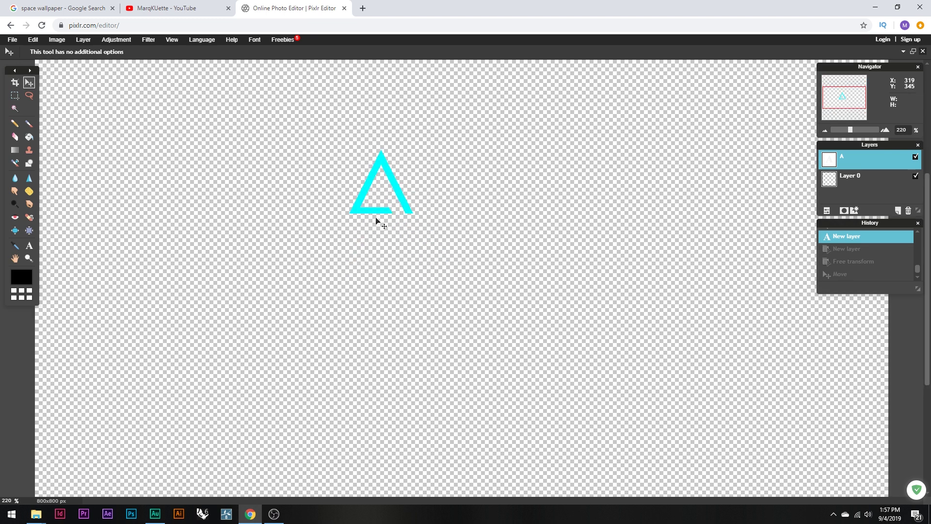
scroll(379, 276, down, 3)
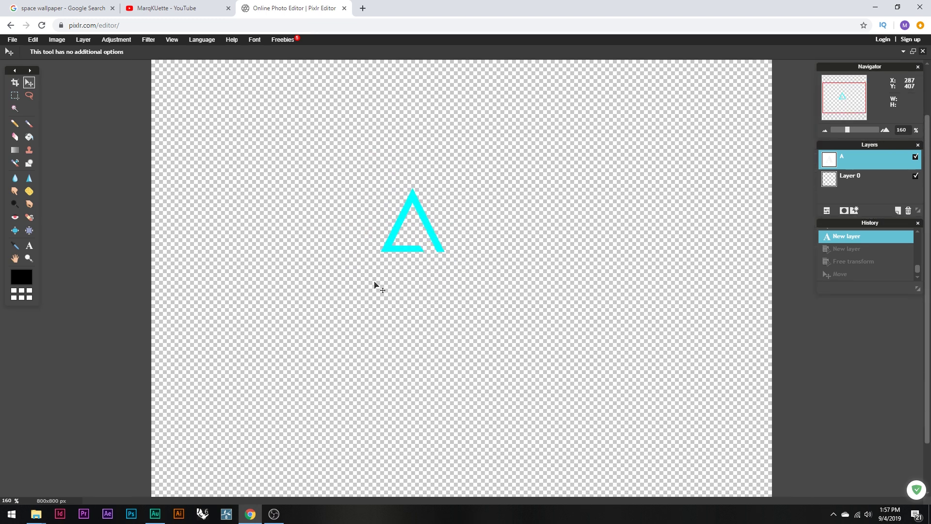
scroll(439, 314, down, 3)
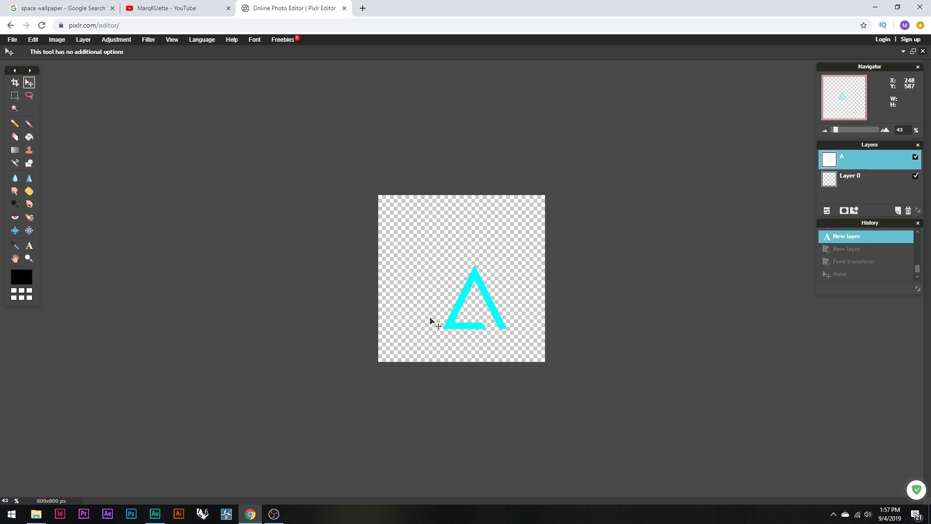
scroll(463, 323, up, 2)
scroll(474, 314, up, 2)
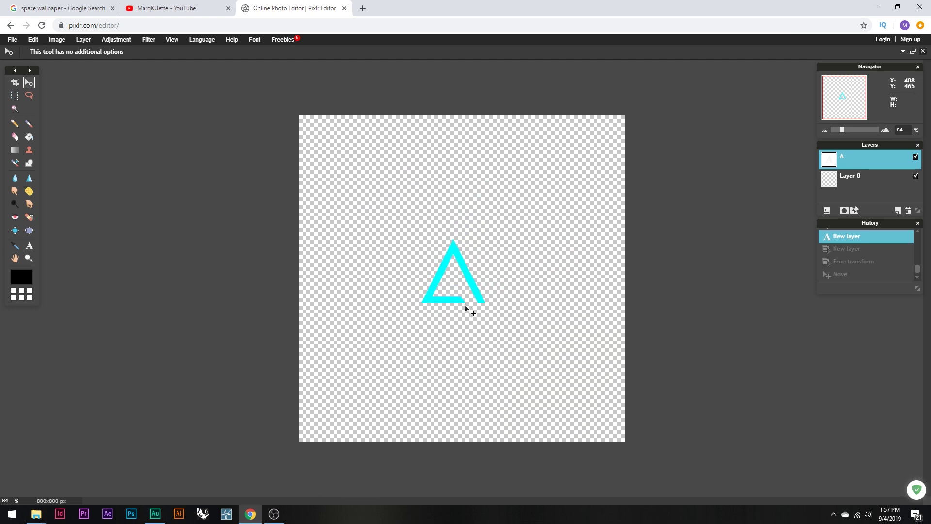
right_click(872, 165)
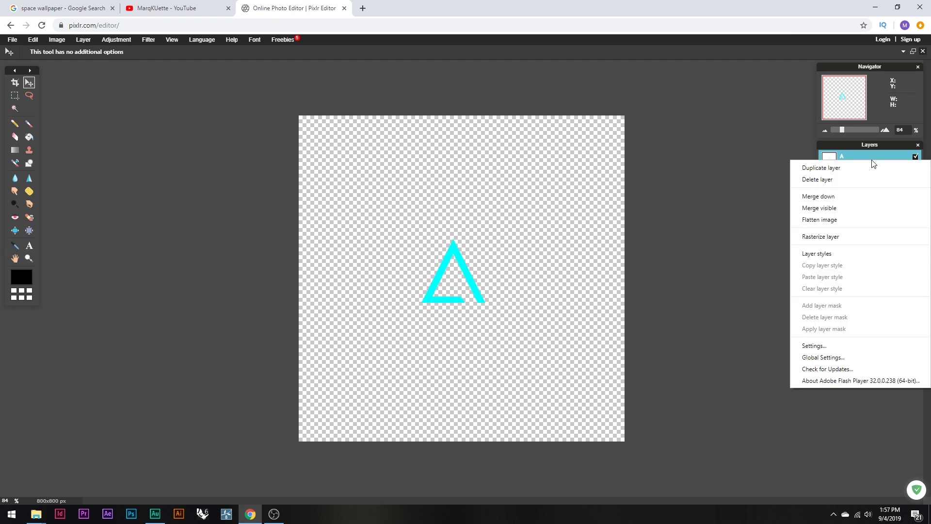
click(820, 237)
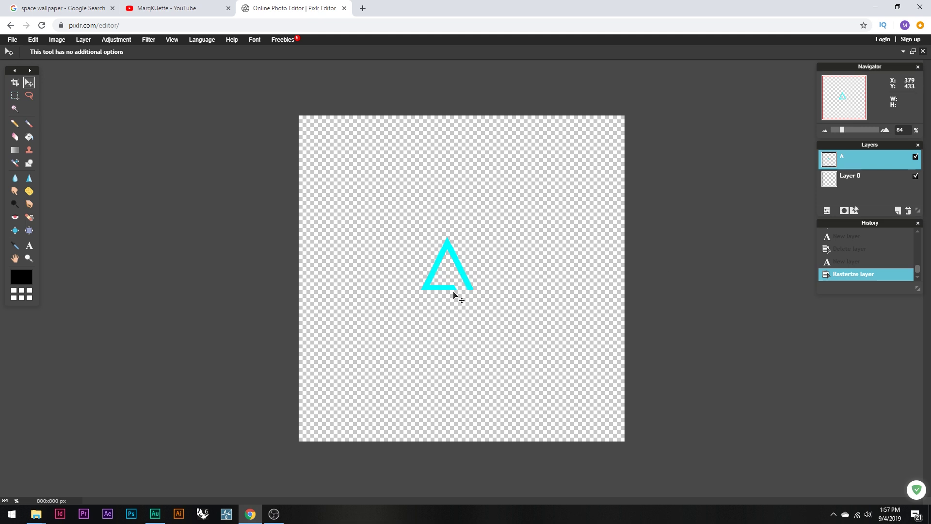
scroll(454, 280, up, 3)
scroll(448, 285, down, 5)
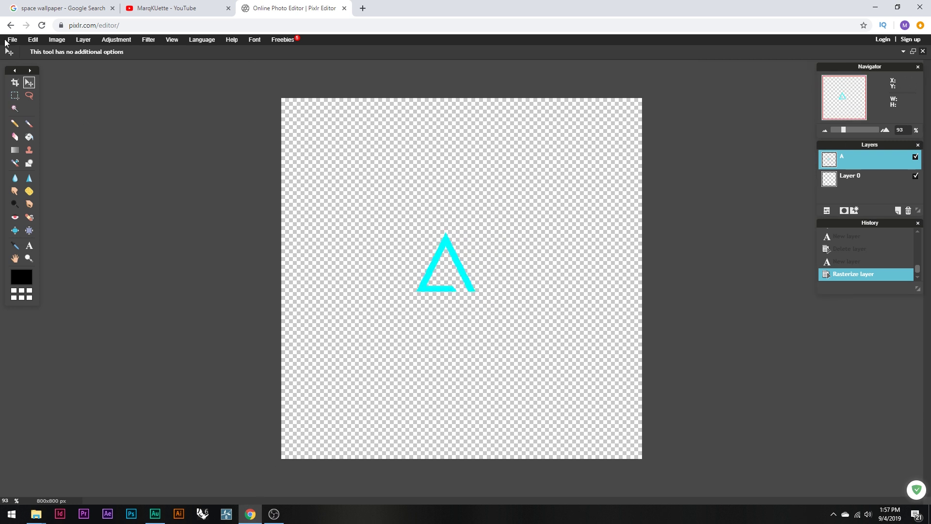
- Enlarge the letter A with Free transform to about 235 by 235 px and move it closer to the canvas centre
click(32, 39)
click(49, 118)
drag(474, 231, 510, 206)
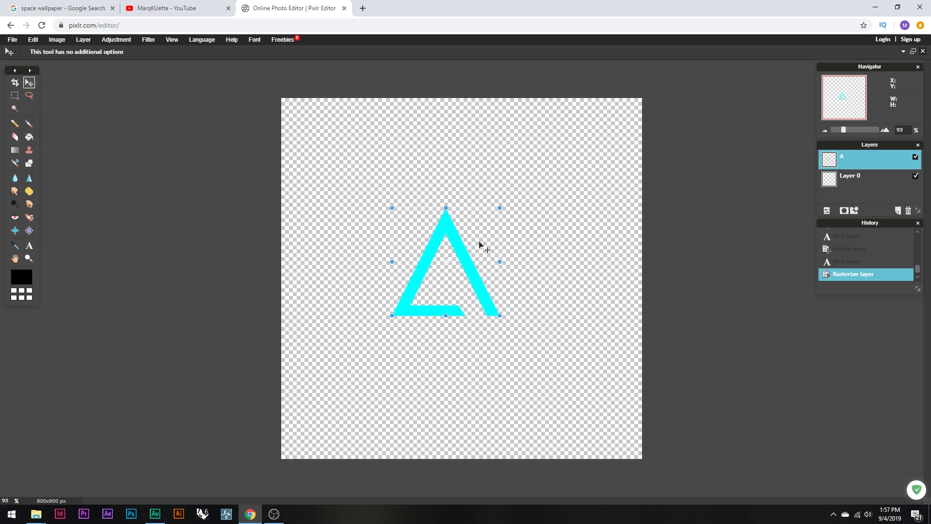
click(28, 88)
click(418, 290)
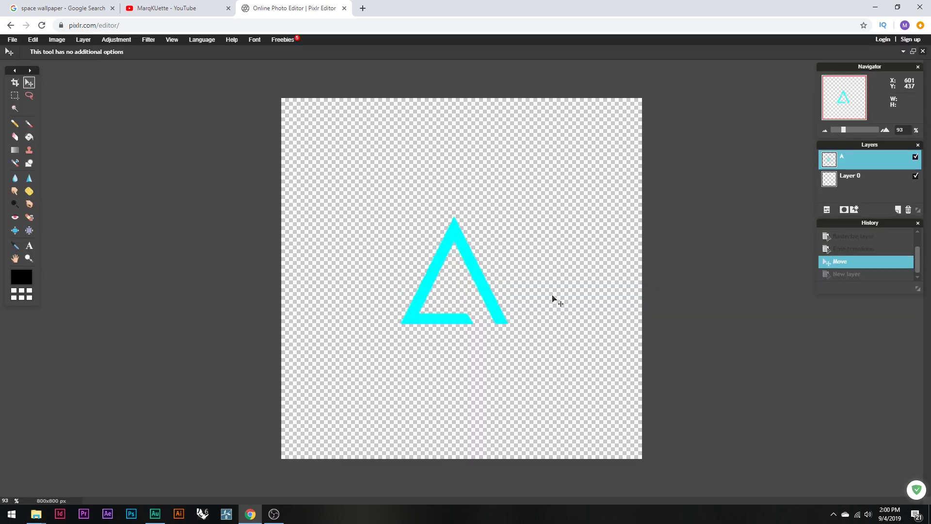
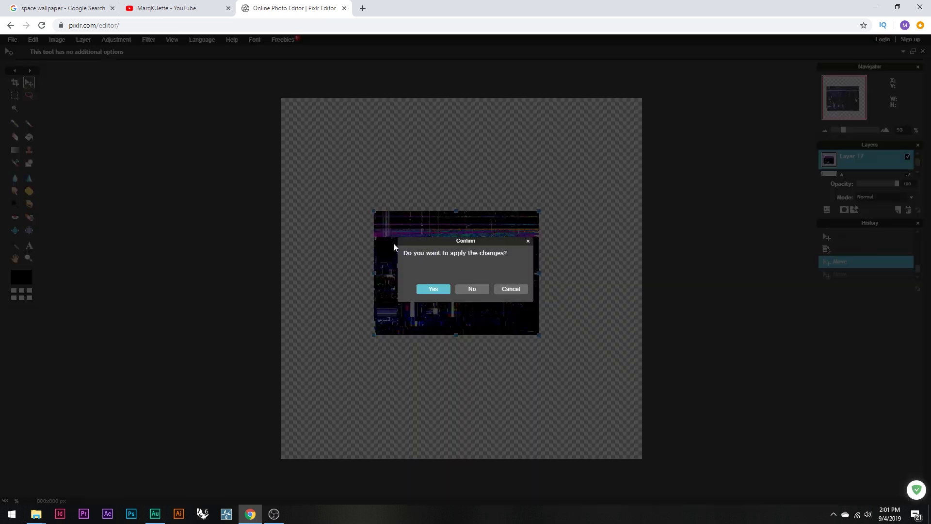
- Apply the glitch texture's free transform and open the Hue & Saturation adjustment, keeping its dialog clear of the image
click(433, 289)
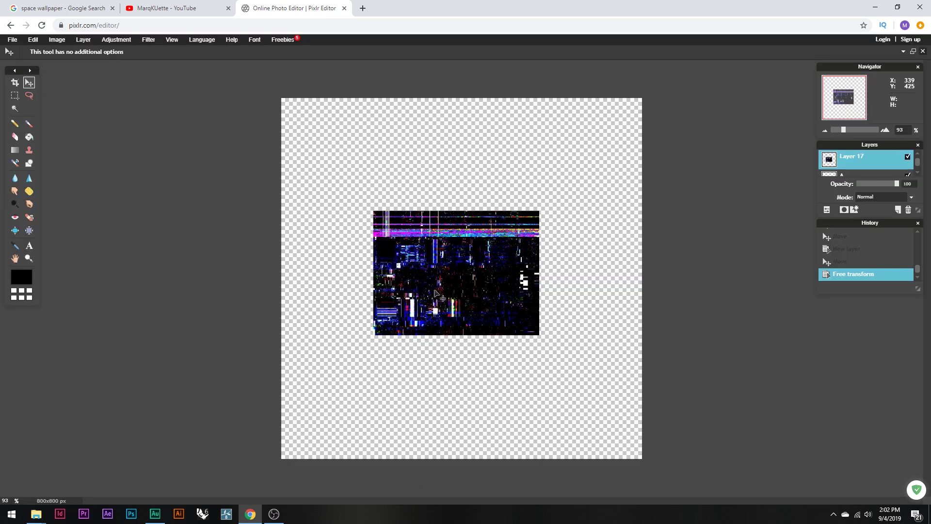
click(111, 41)
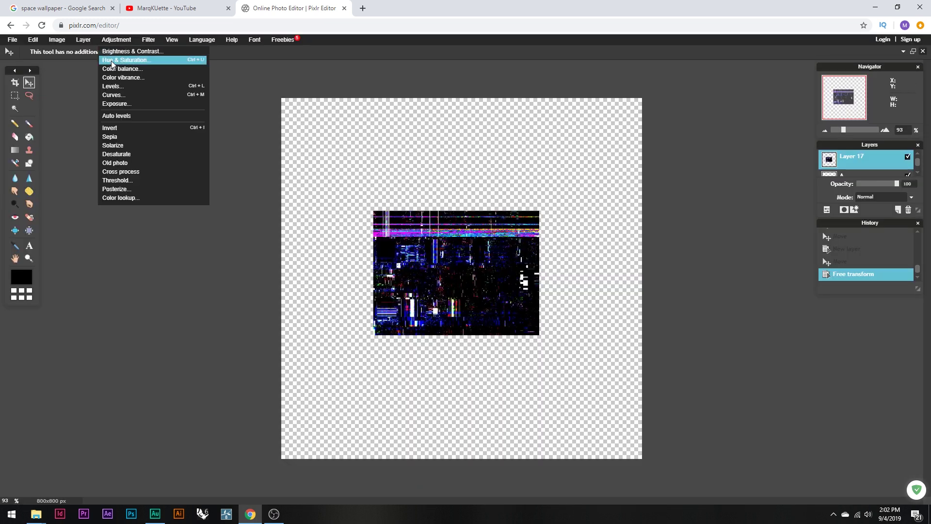
click(121, 62)
drag(717, 238, 730, 236)
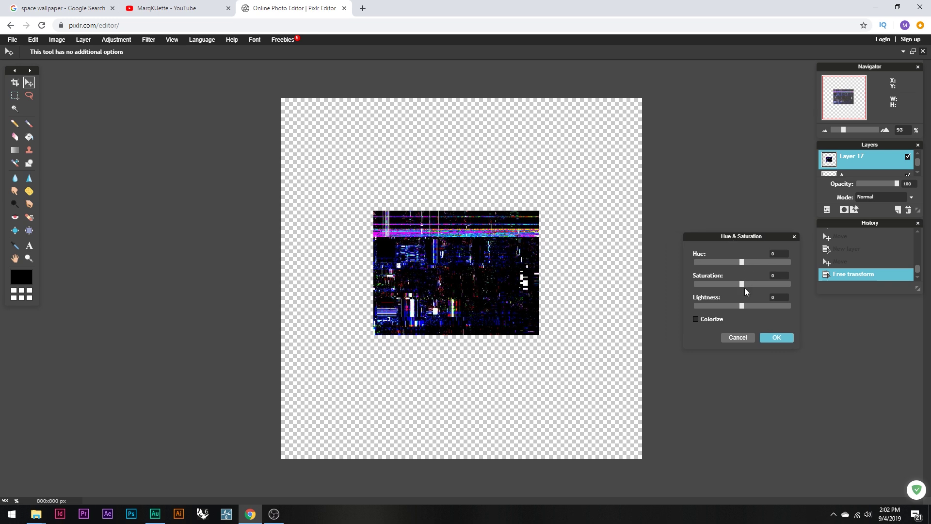
- Colorize the glitch texture with hue 14, saturation 100 and lightness 17
click(695, 319)
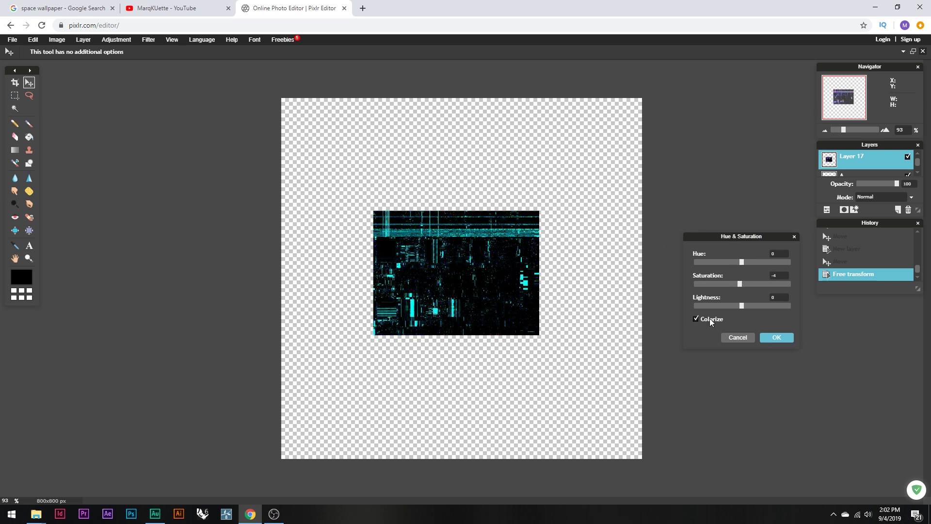
mouse_move(740, 262)
mouse_down()
mouse_move(758, 259)
mouse_move(746, 263)
mouse_up()
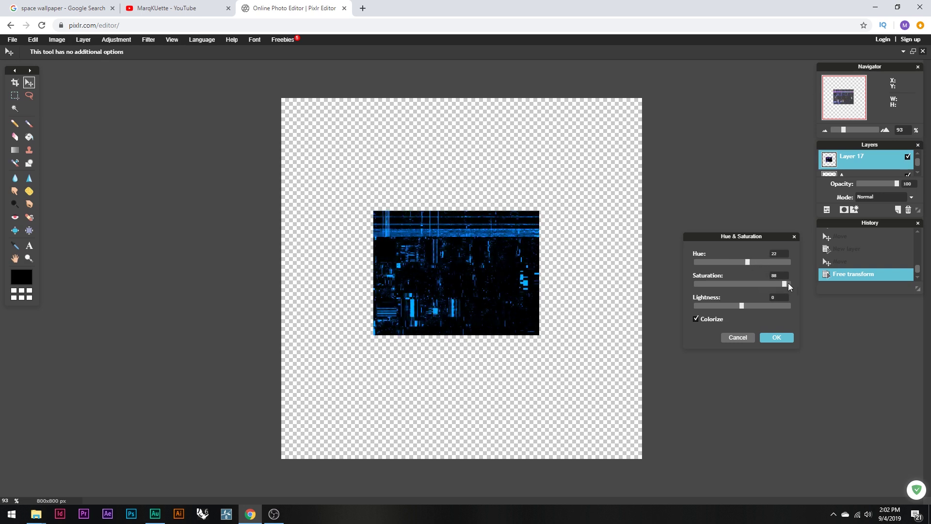
drag(748, 262, 749, 262)
drag(741, 305, 749, 306)
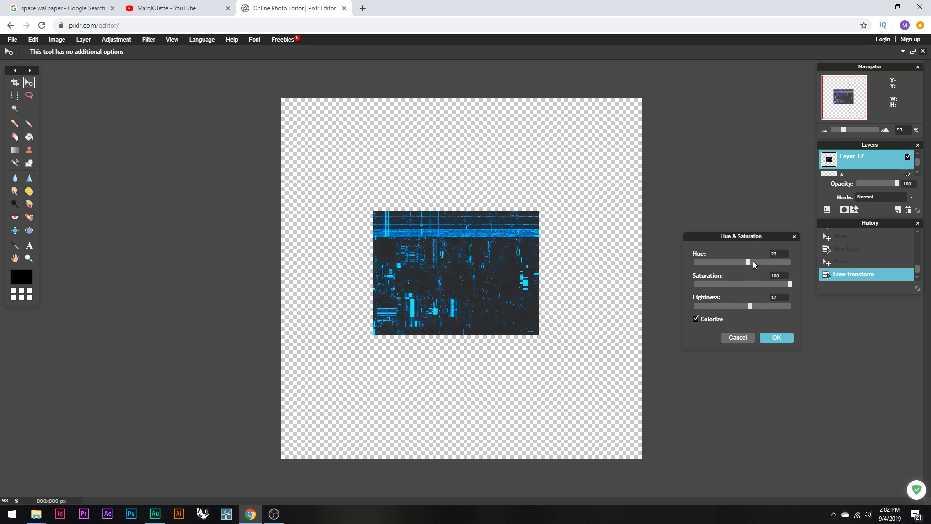
drag(749, 263, 746, 265)
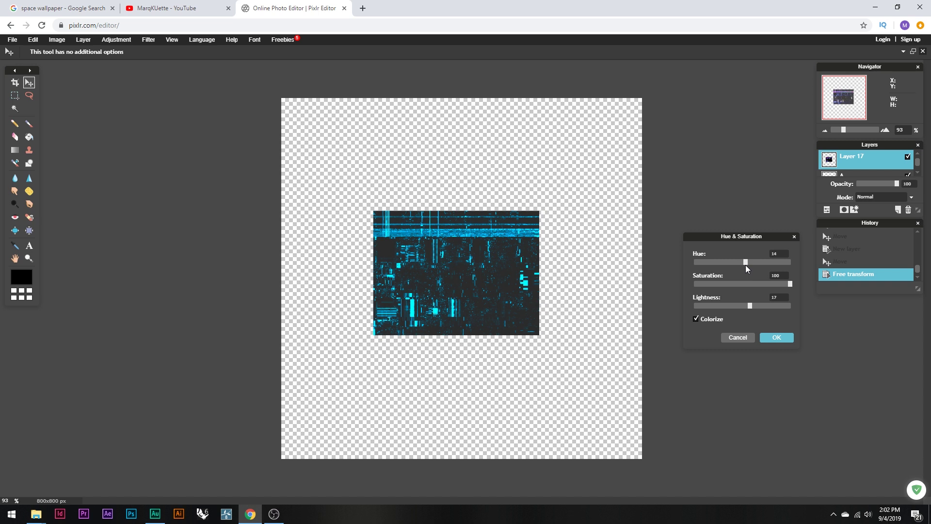
- Turn off Colorize, shift the glitch texture's hue to about -61 and set its lightness to 14
click(697, 319)
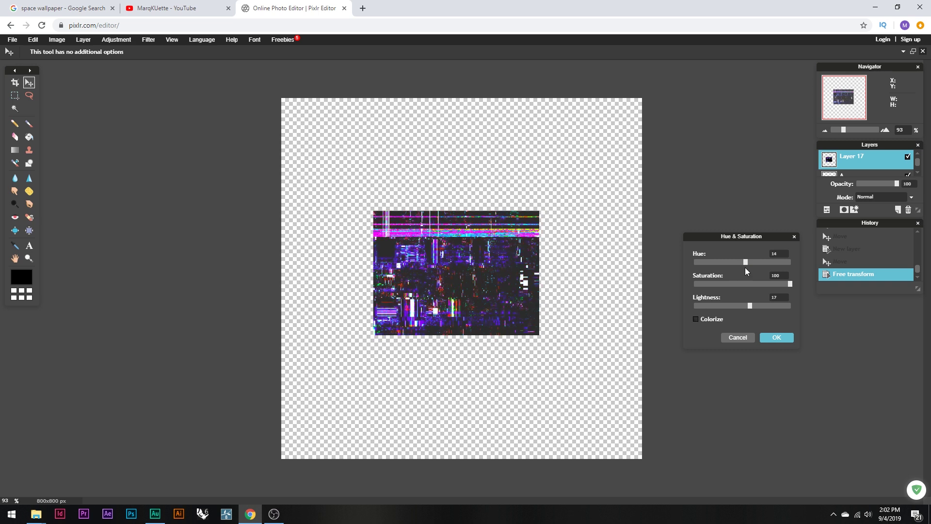
mouse_move(748, 265)
mouse_down()
mouse_move(794, 270)
mouse_move(684, 275)
mouse_move(732, 271)
mouse_up()
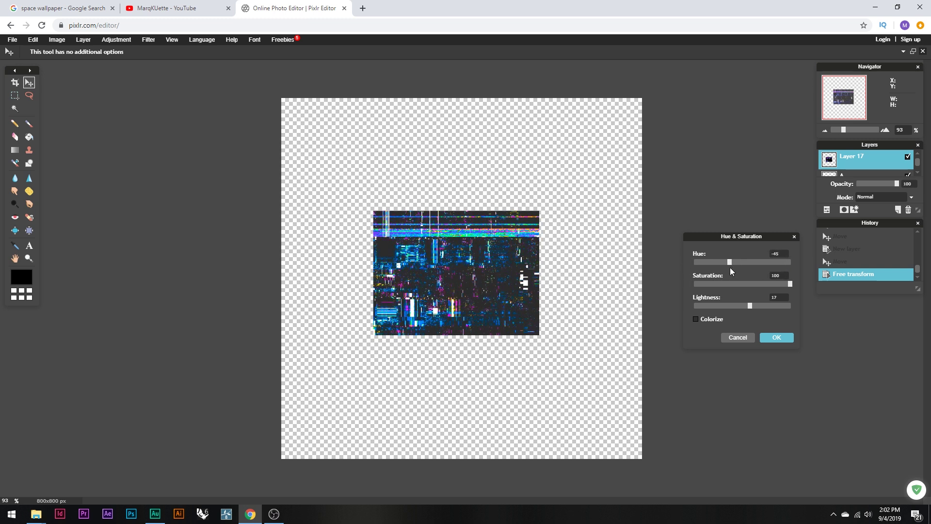
drag(749, 303, 751, 305)
- Turn Colorize back on, set the hue to -4 and apply the Hue & Saturation adjustment to the glitch texture
click(696, 319)
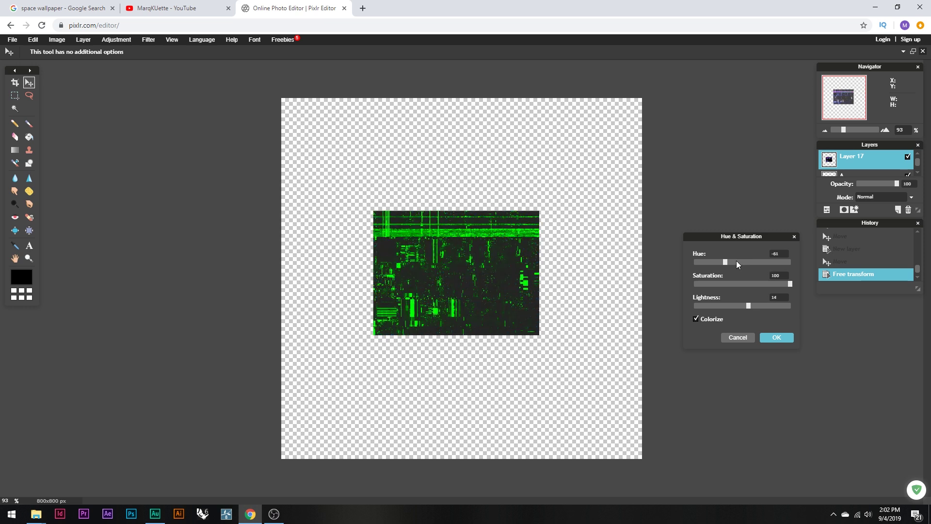
mouse_move(741, 262)
mouse_down()
mouse_move(760, 260)
mouse_move(741, 263)
mouse_up()
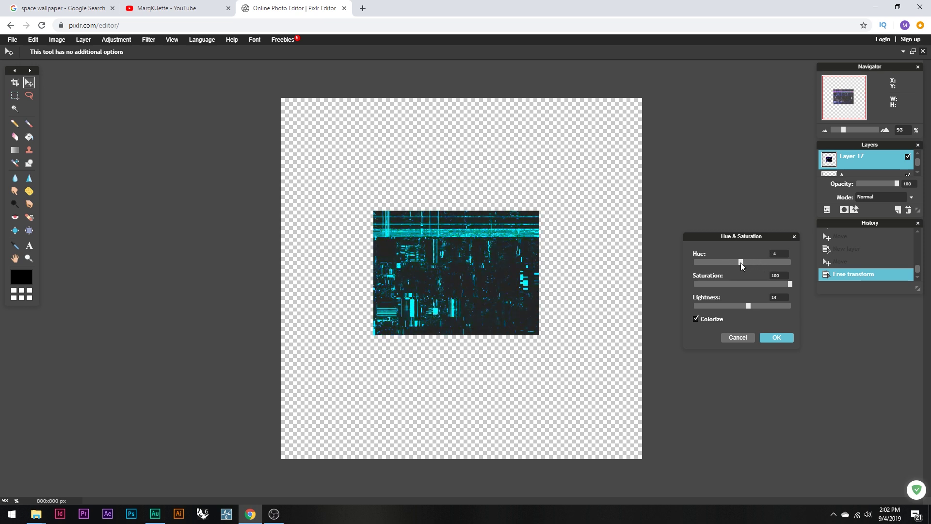
click(770, 337)
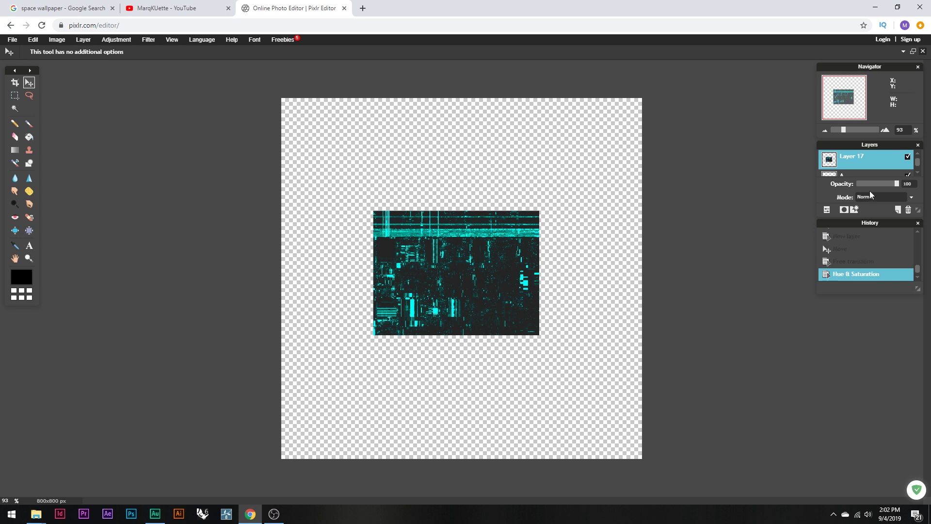
- Lower the glitch texture layer's opacity to 52 and reposition the texture over the letter A
drag(895, 183, 879, 184)
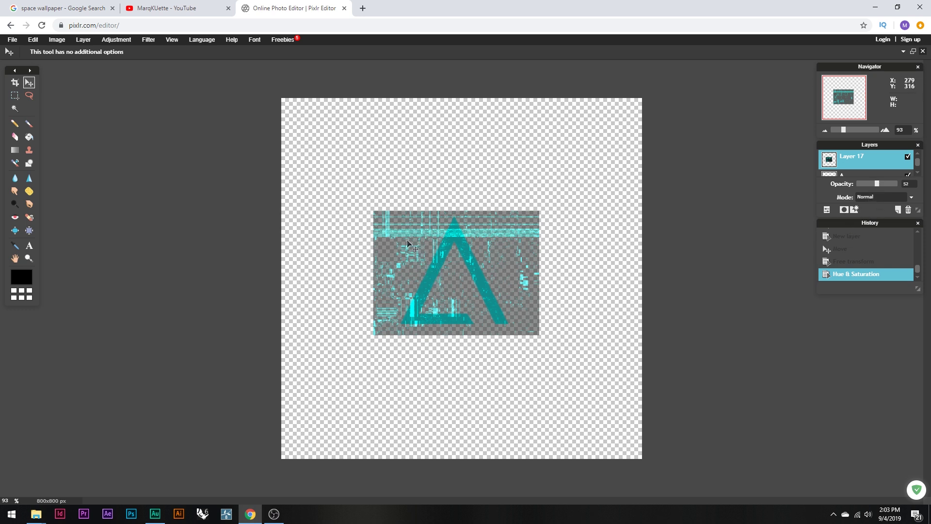
drag(424, 232, 446, 239)
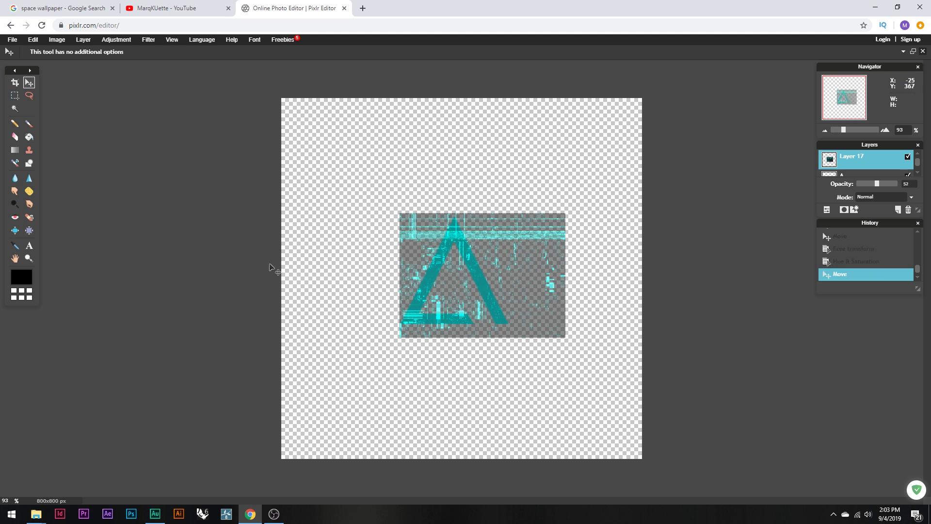
- Select the letter A's shape on its own layer with the Wand tool, invert the selection and activate the glitch texture layer
click(15, 108)
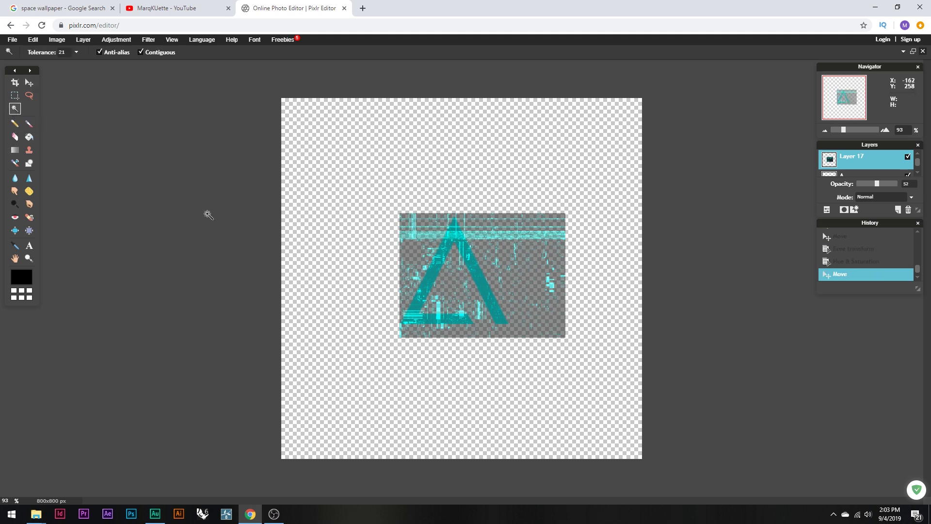
click(851, 175)
click(430, 277)
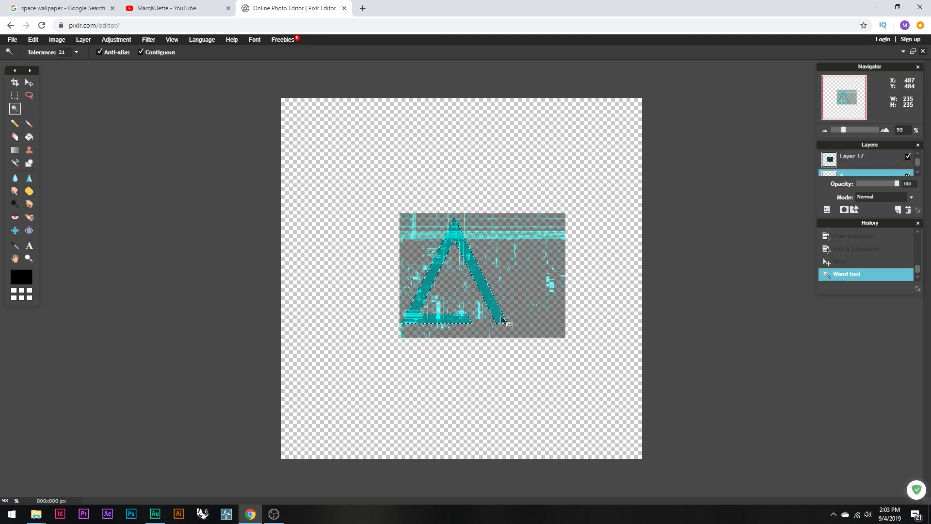
right_click(480, 272)
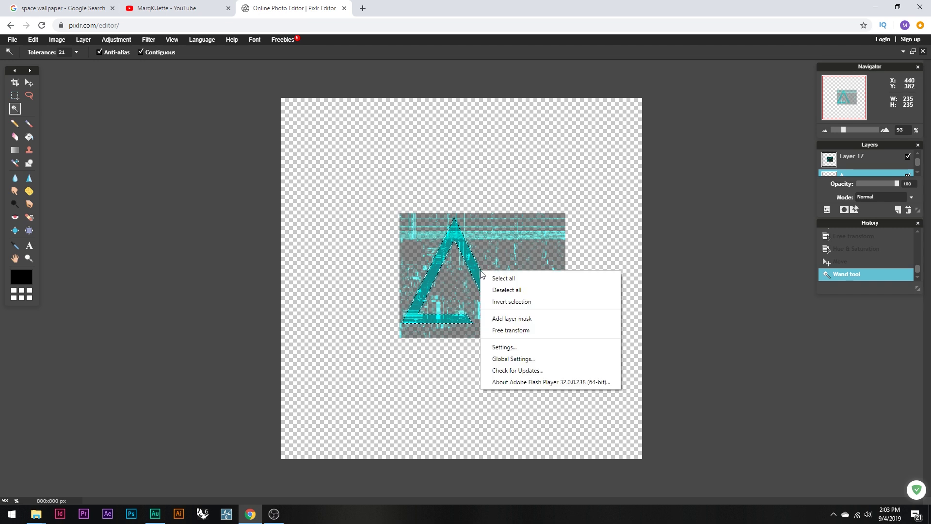
click(501, 302)
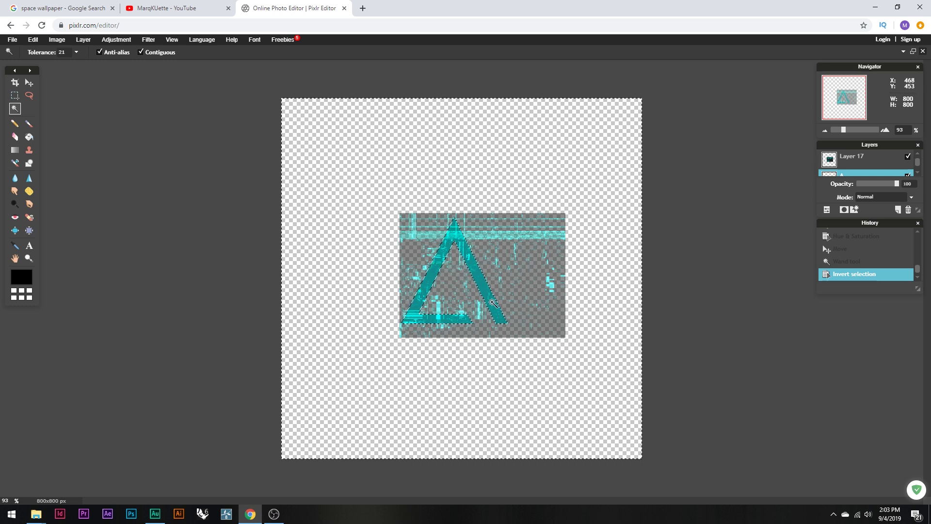
click(855, 162)
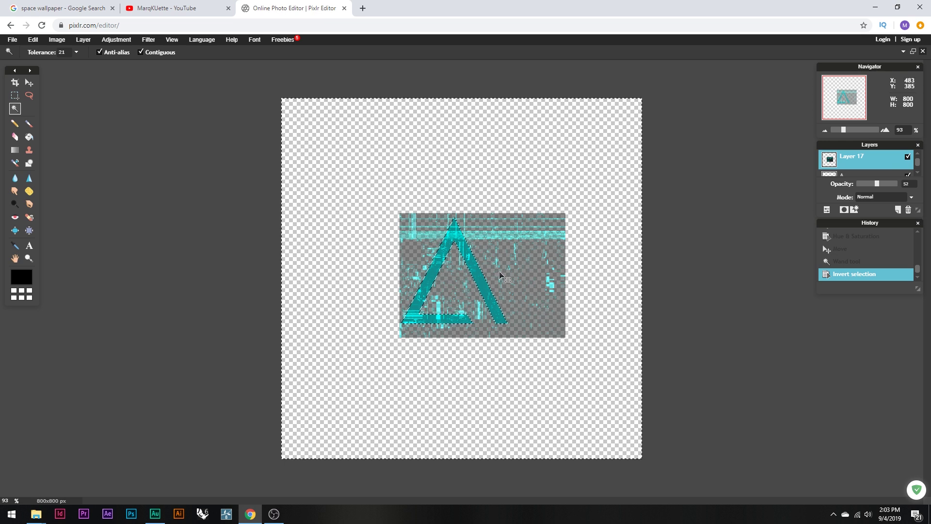
- Clear the glitch texture outside the letter A, remove the selection and make the letter A's own layer active
key(Delete)
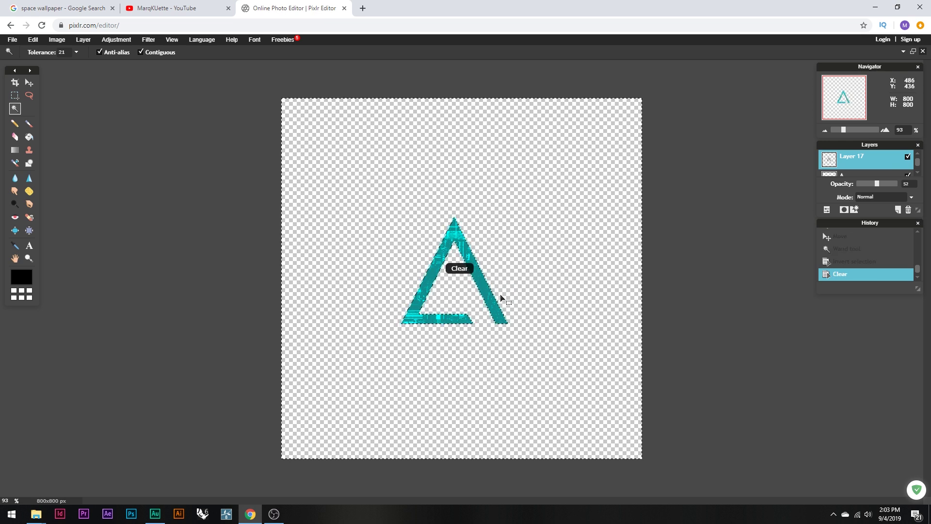
click(29, 96)
click(218, 222)
click(220, 224)
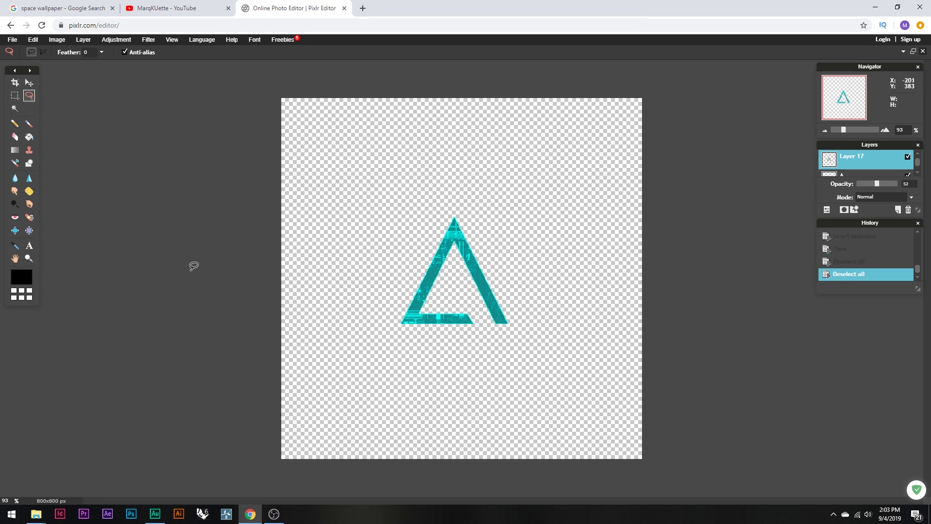
click(29, 83)
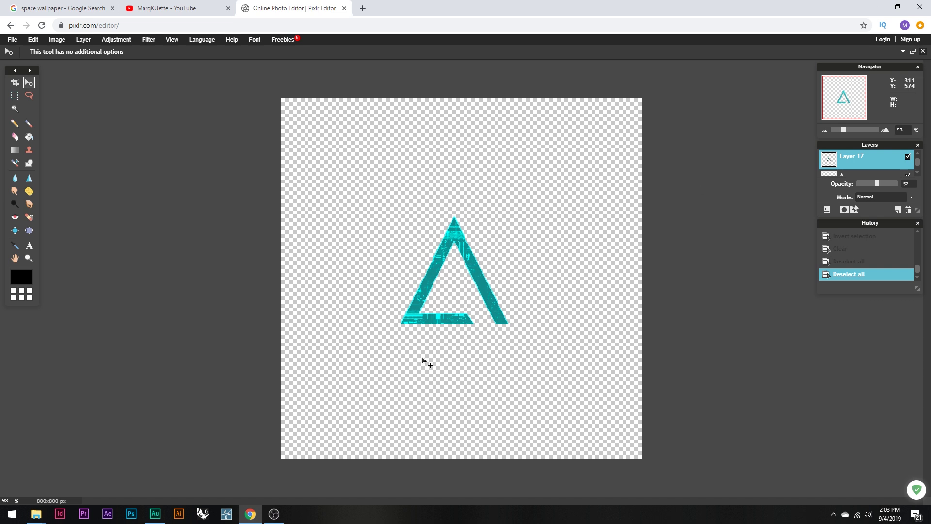
scroll(287, 175, down, 1)
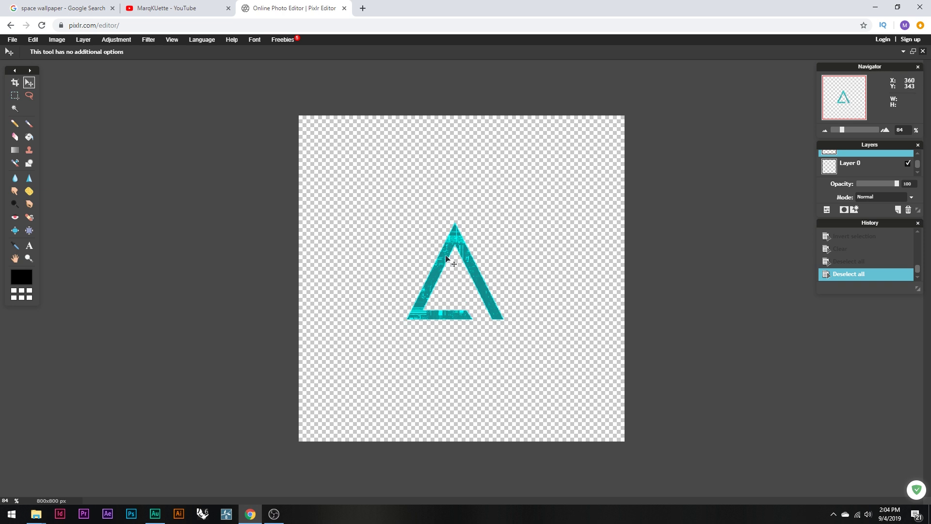
- Switch to the Google Images results, search for "space wallpaper 4k" and browse the wallpapers
click(61, 9)
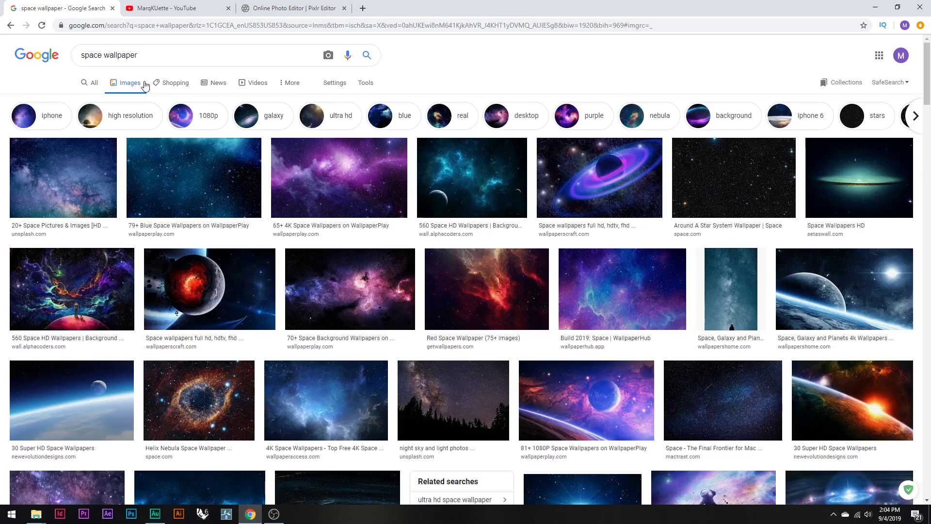
scroll(427, 204, down, 7)
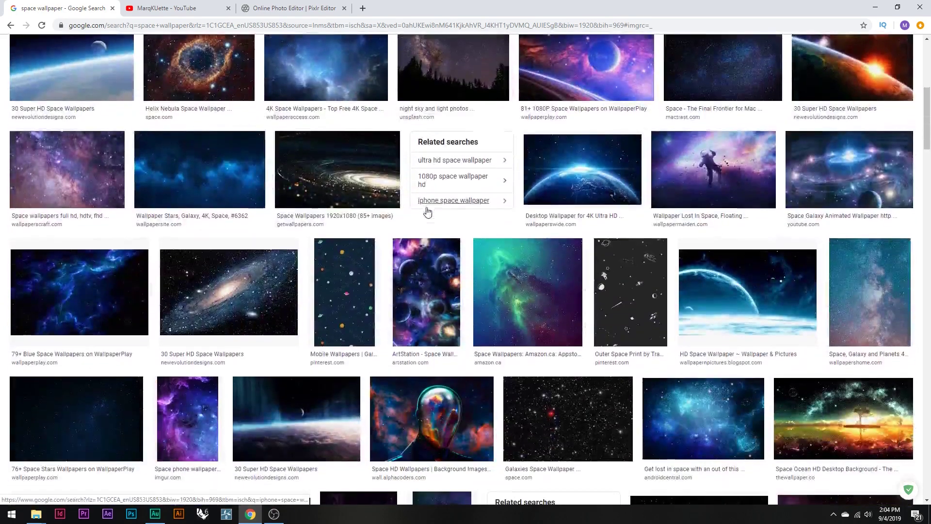
scroll(422, 210, up, 7)
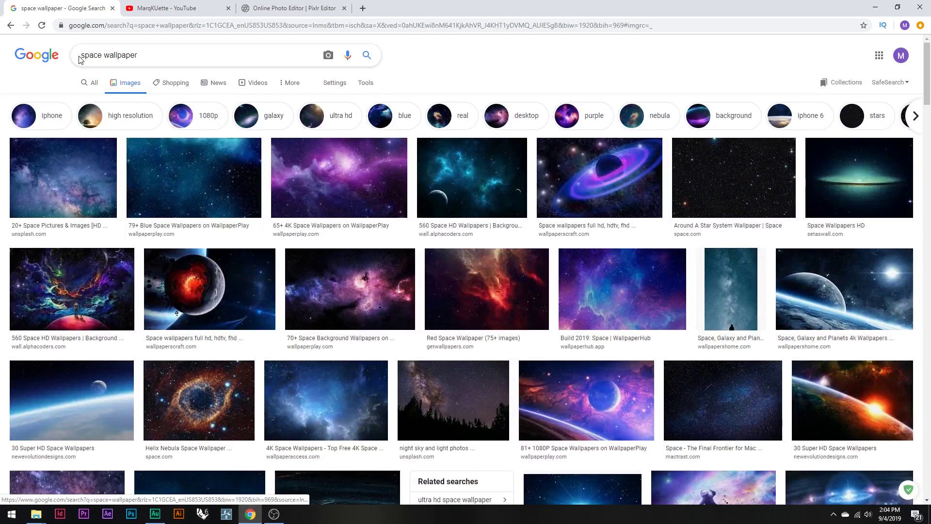
click(168, 62)
text(4k)
key(Return)
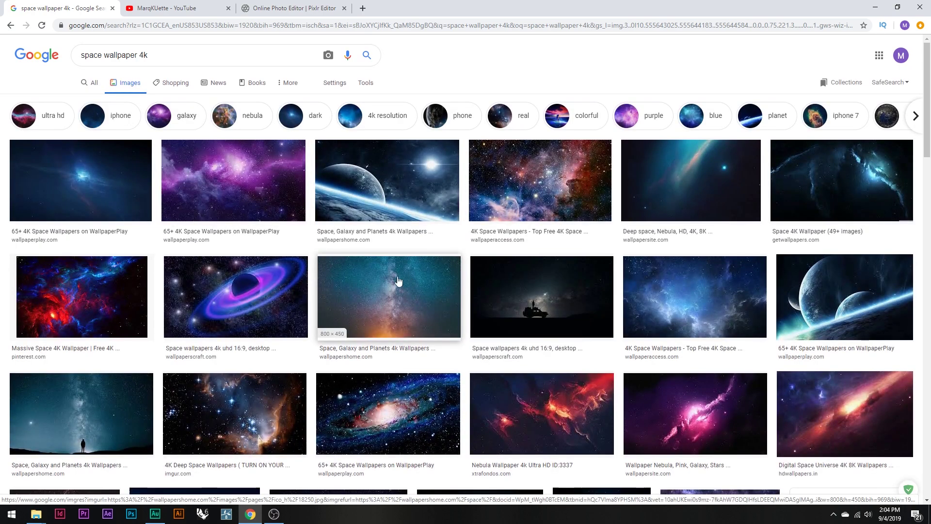
scroll(385, 248, down, 2)
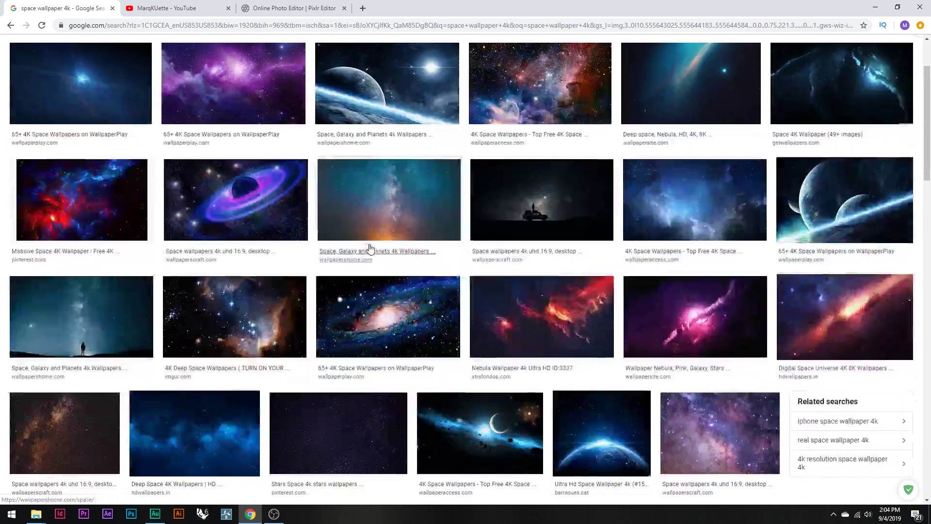
scroll(537, 326, down, 3)
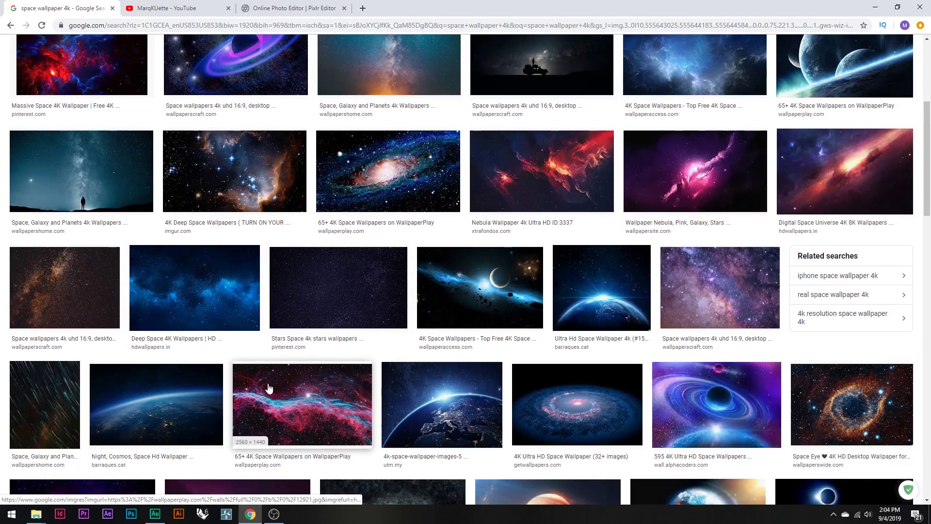
scroll(270, 384, down, 2)
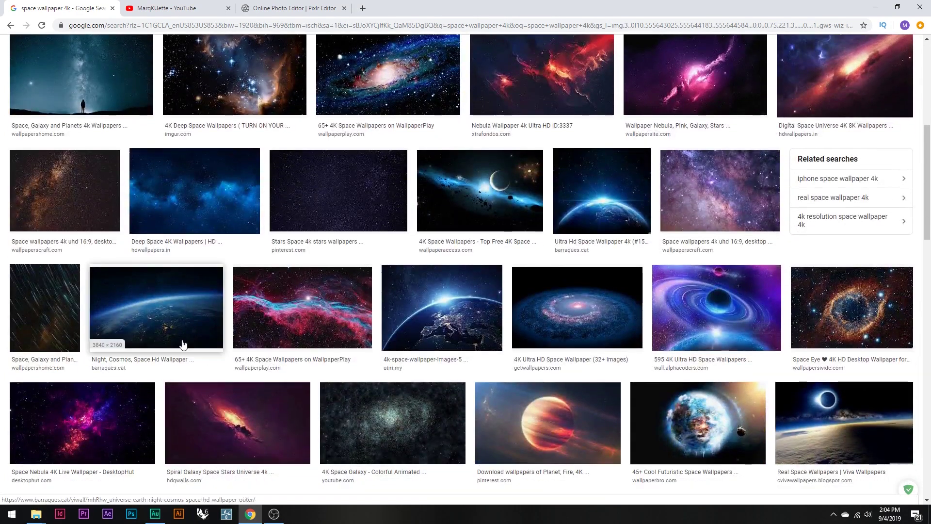
scroll(358, 337, down, 3)
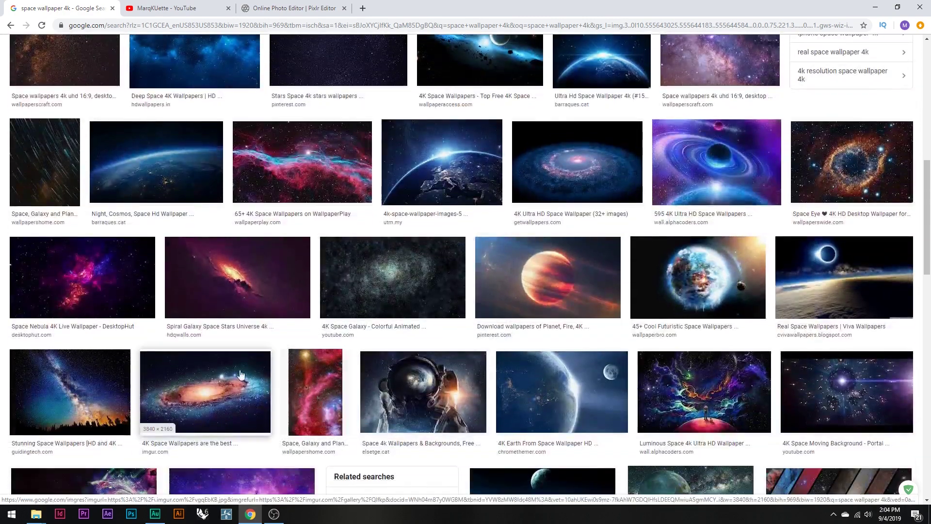
scroll(149, 296, up, 10)
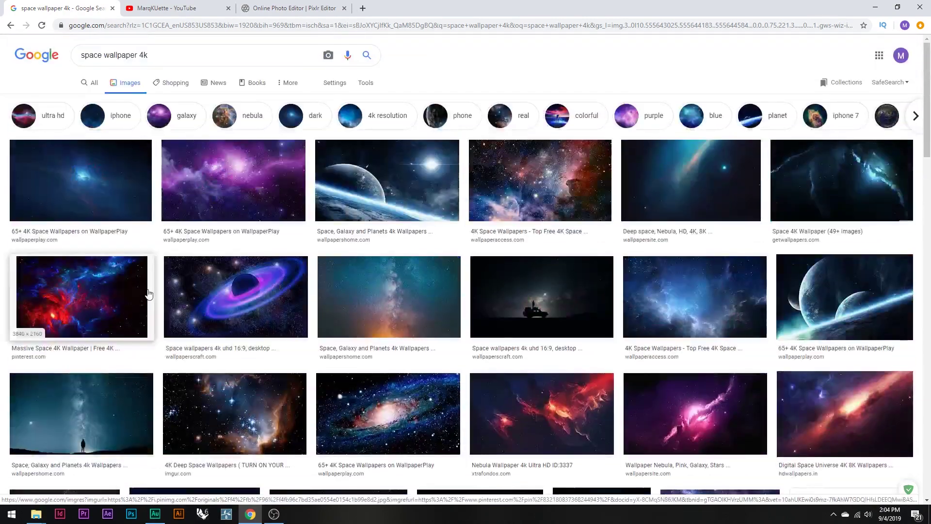
- Filter the wallpaper results to large images and preview the purple ringed planet wallpaper
click(365, 84)
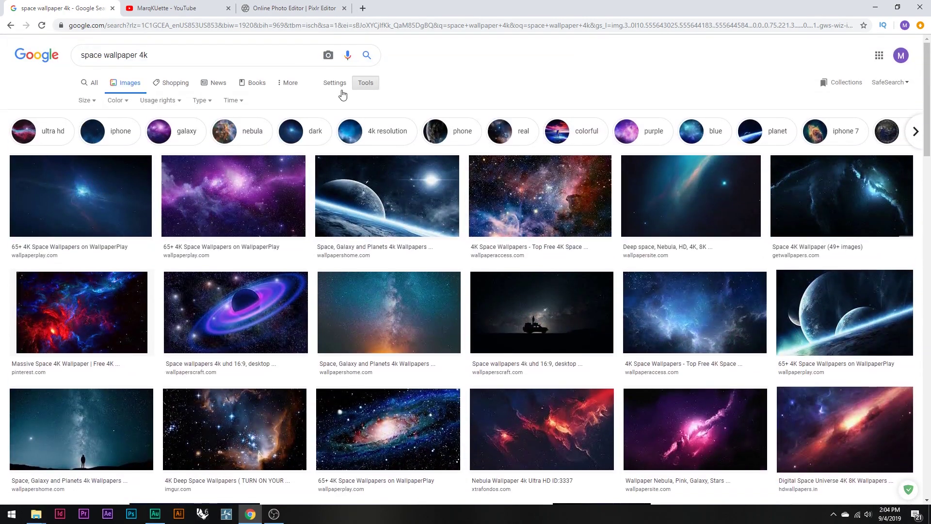
click(83, 101)
click(81, 129)
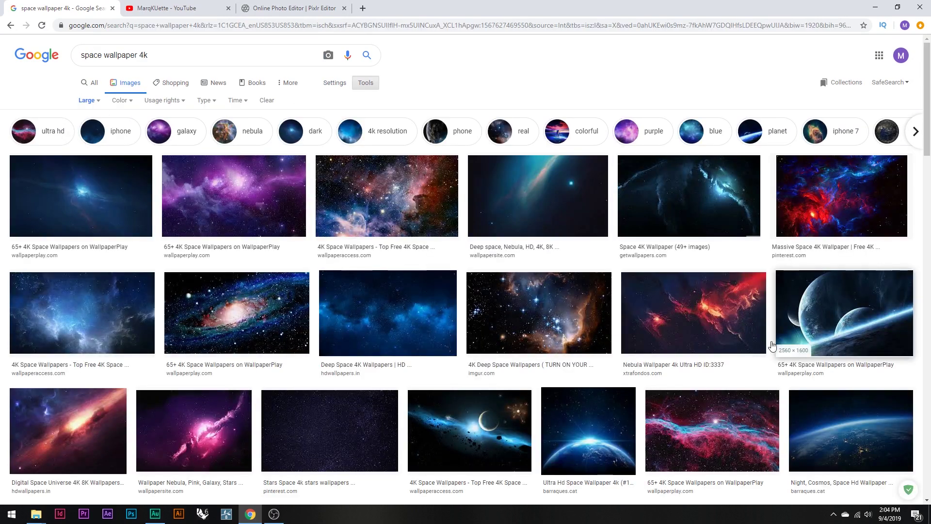
scroll(349, 333, down, 7)
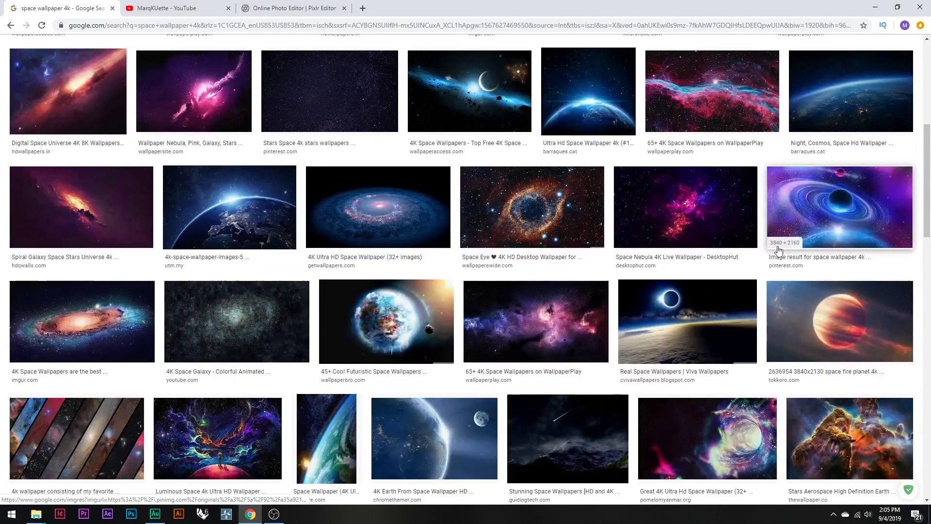
click(778, 250)
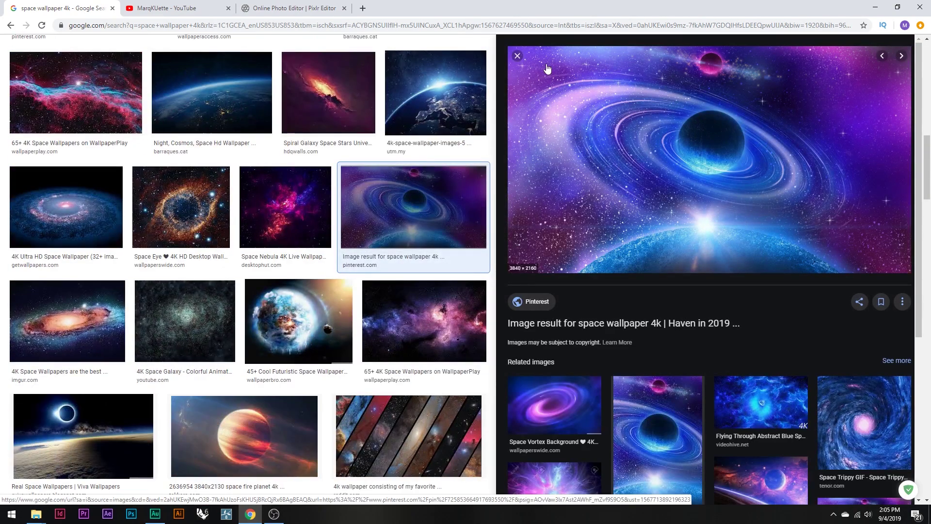
key(Escape)
scroll(828, 250, up, 6)
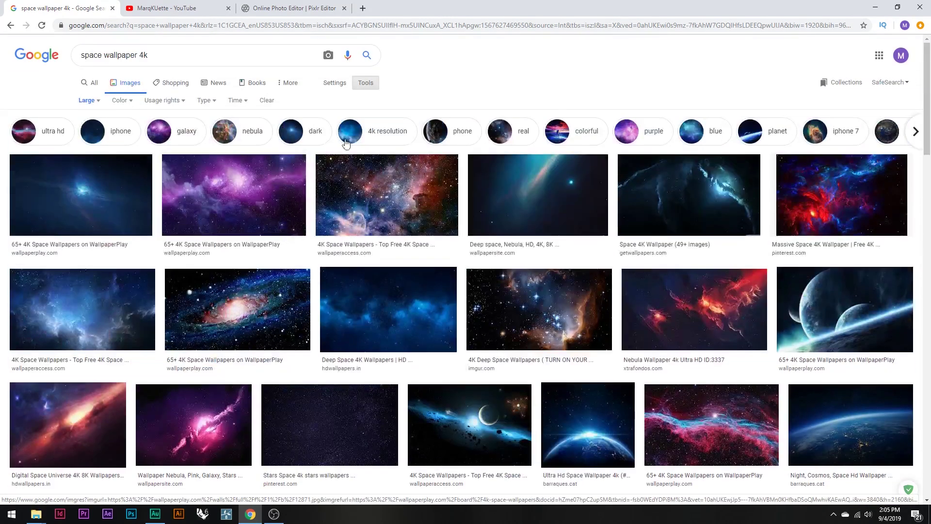
- Return to Pixlr Editor, start opening an image as a layer and browse to the Logos folder inside "2. YouTube" on drive E
click(289, 5)
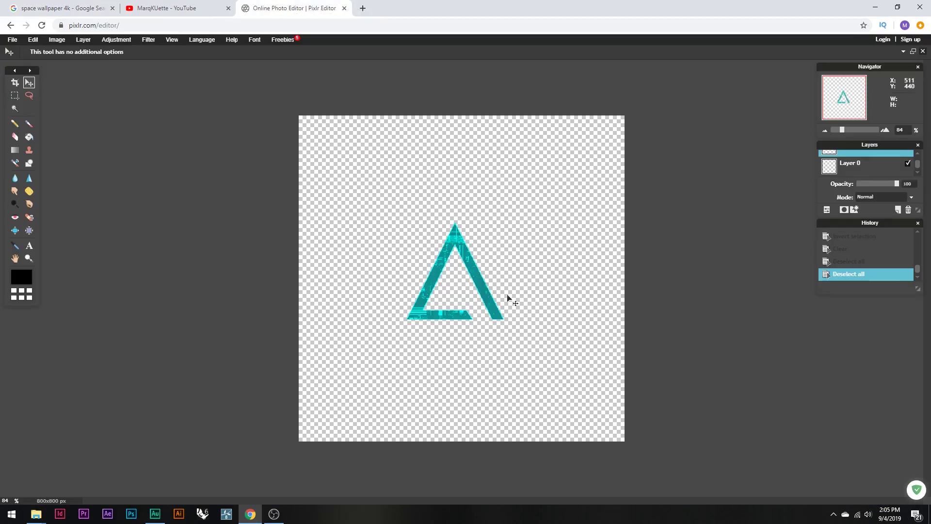
click(83, 40)
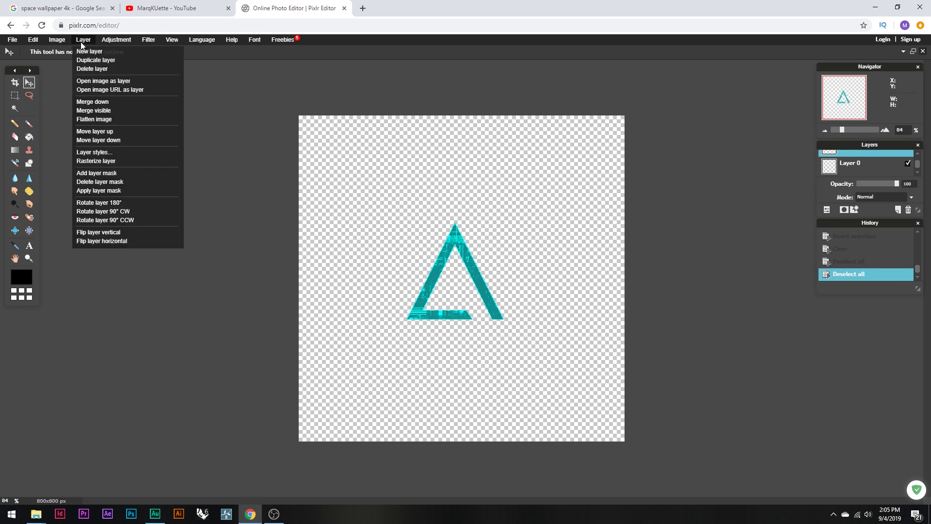
click(85, 83)
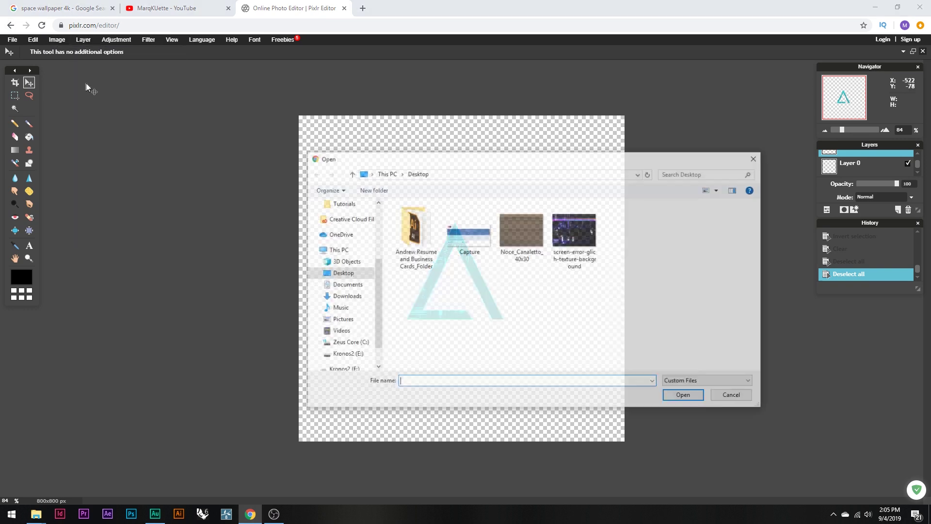
click(342, 355)
double_click(418, 221)
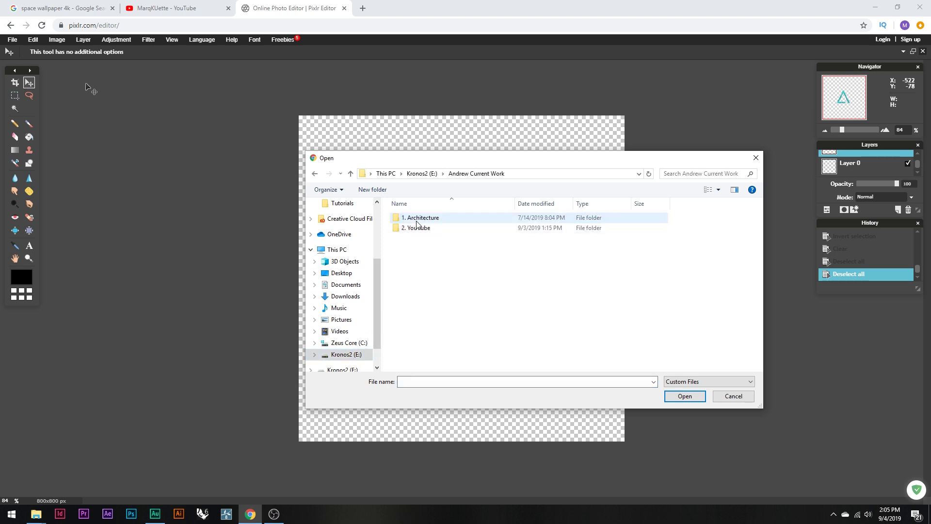
double_click(417, 229)
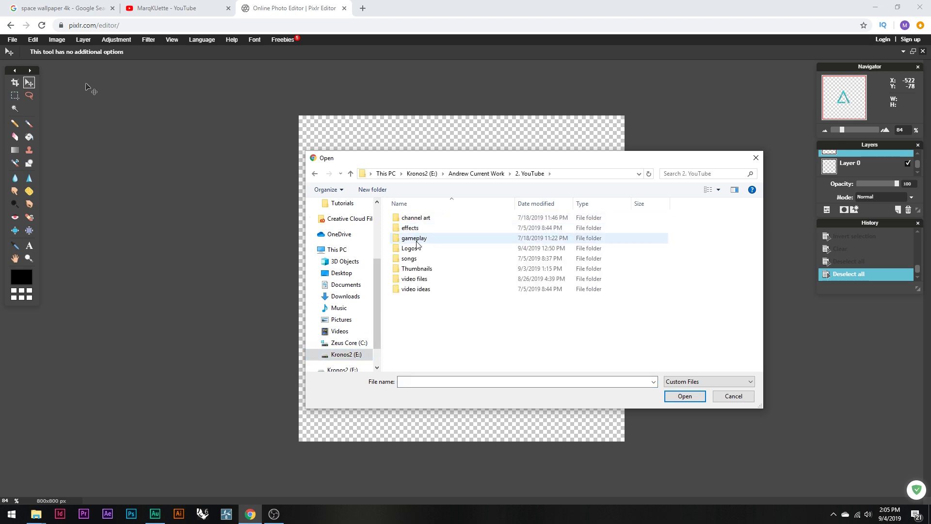
double_click(416, 279)
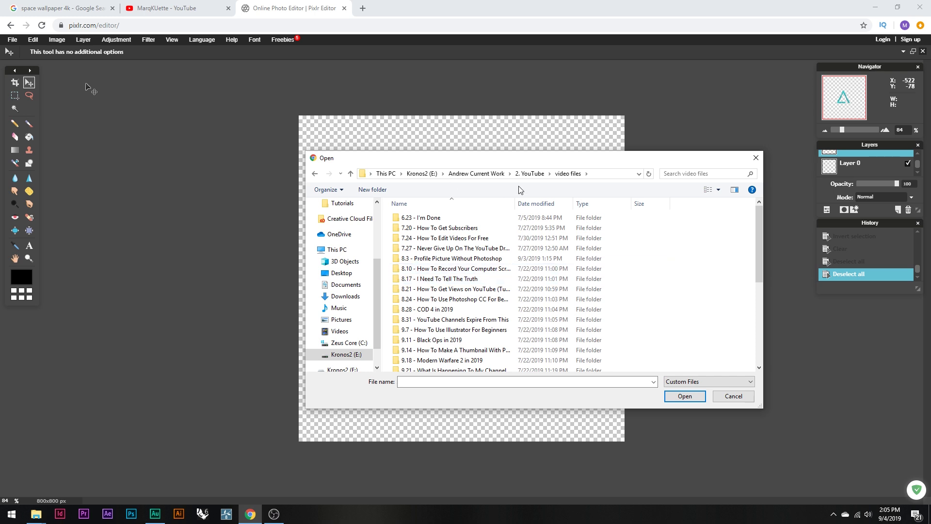
click(532, 174)
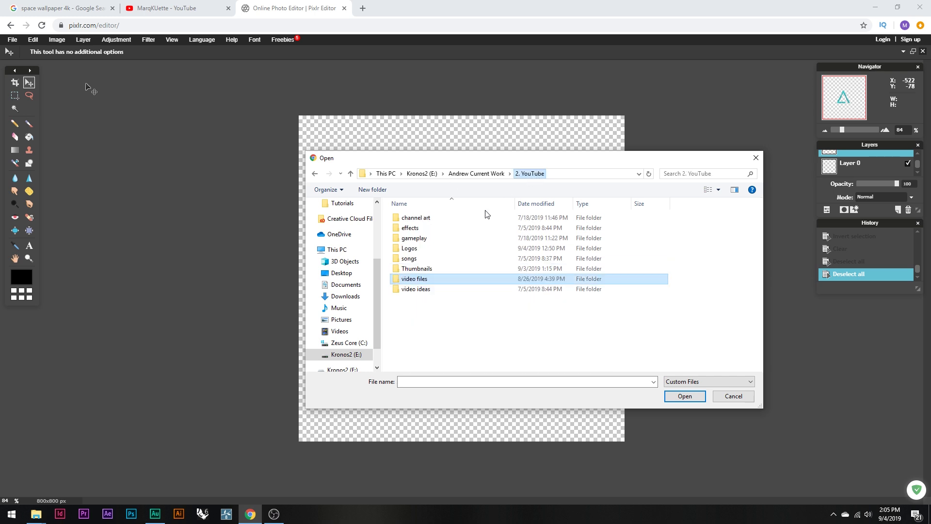
double_click(417, 248)
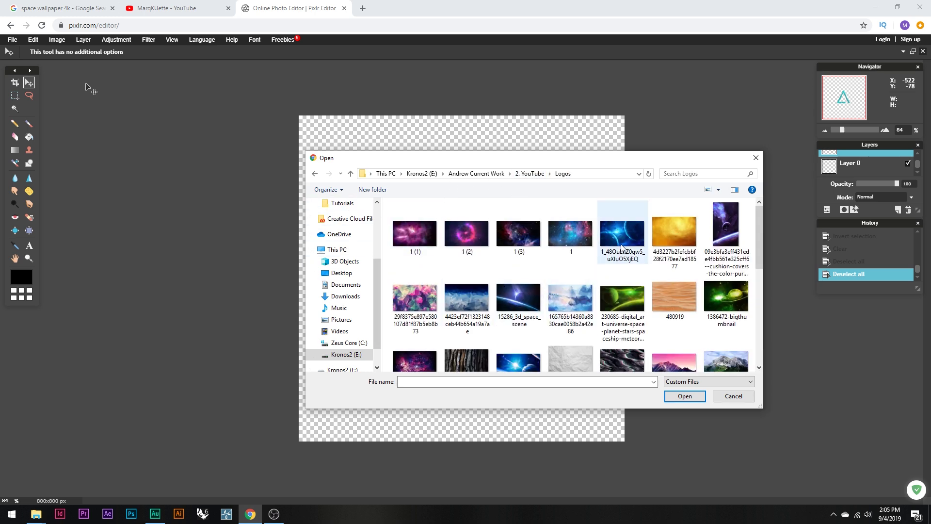
- Add the blue planet image 1_48OuLkZ0gw5_uXluO5XjEQ from the Logos folder as a new layer
click(618, 237)
scroll(548, 332, down, 5)
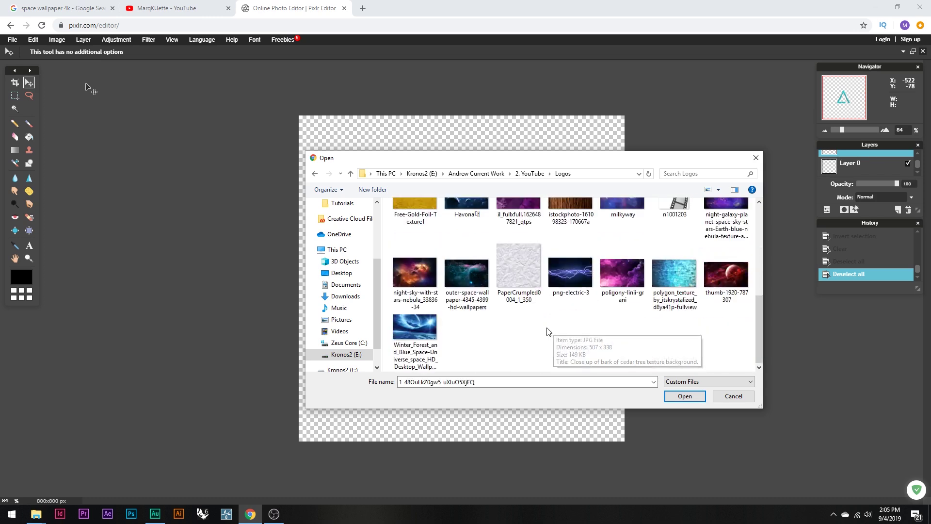
scroll(548, 332, up, 5)
click(685, 396)
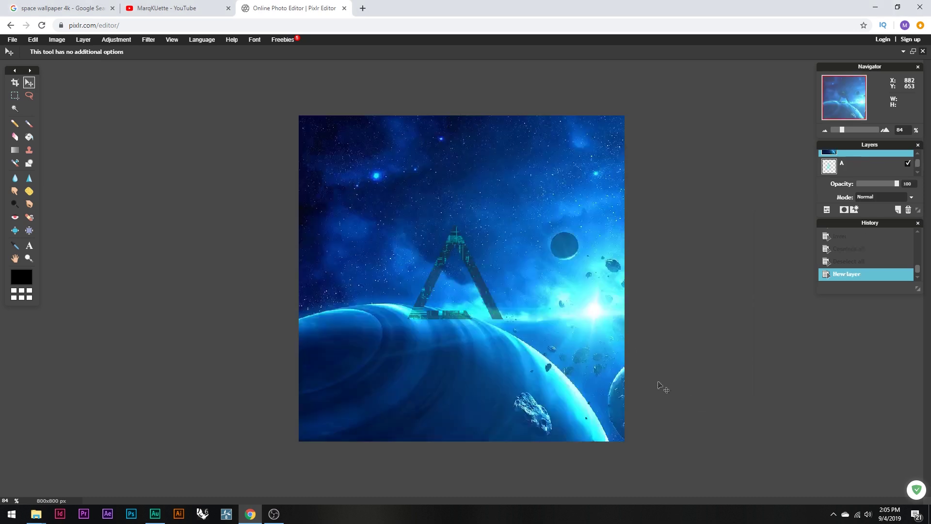
- Scale the space image down with Free transform, position it so it still covers the whole canvas, and apply the transform
click(34, 39)
click(54, 110)
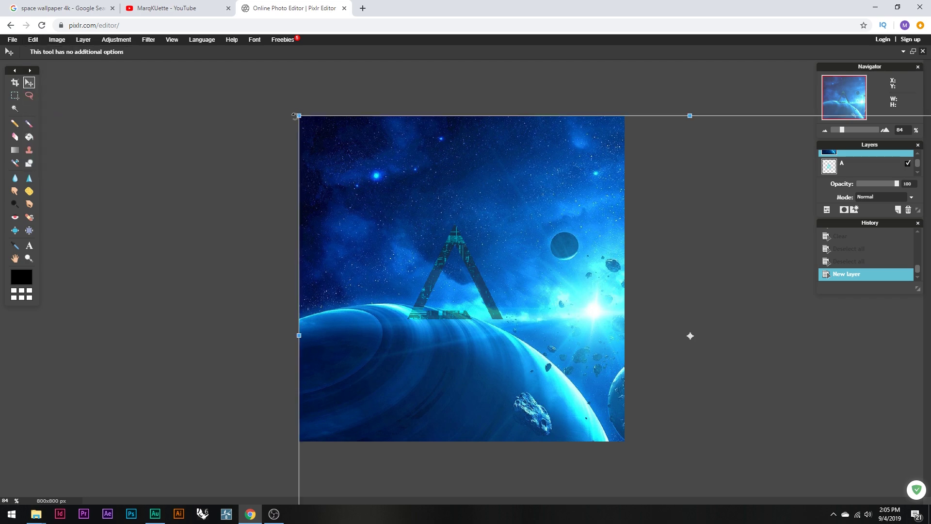
drag(297, 114, 229, 129)
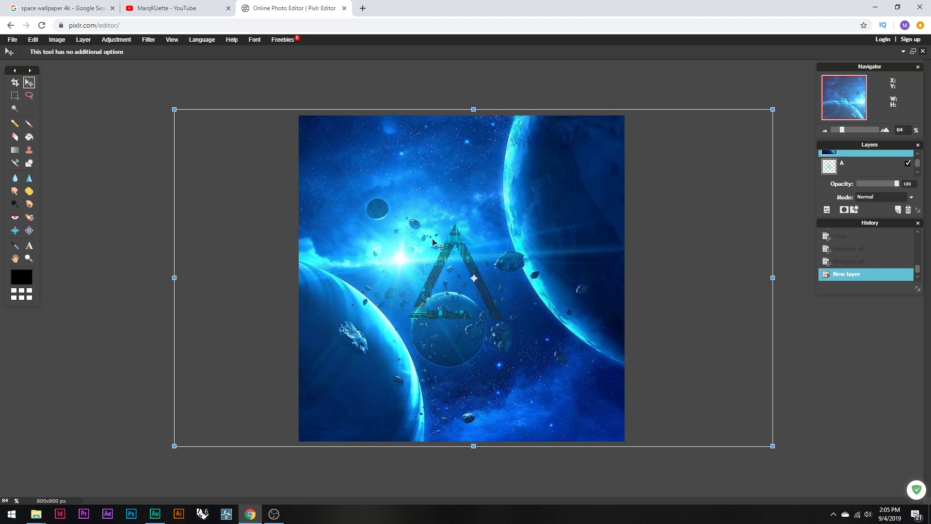
drag(773, 445, 768, 442)
key(Return)
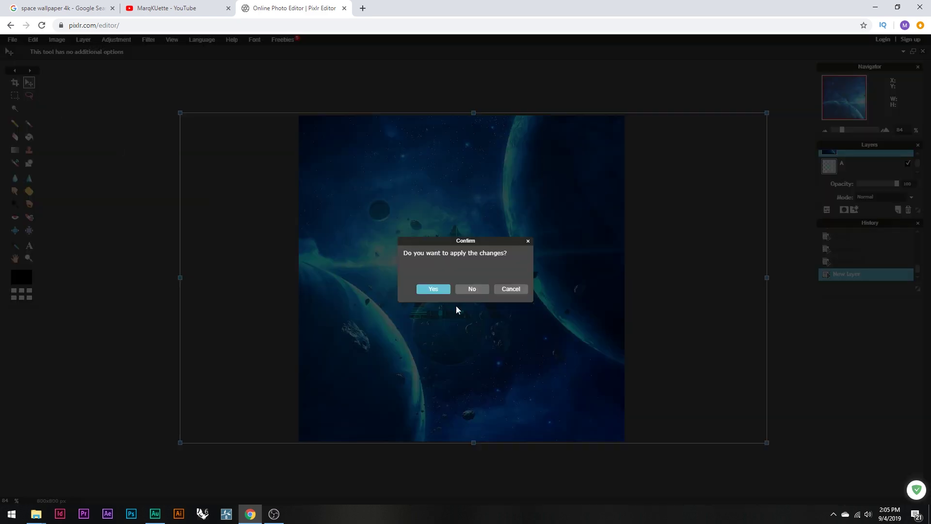
click(433, 290)
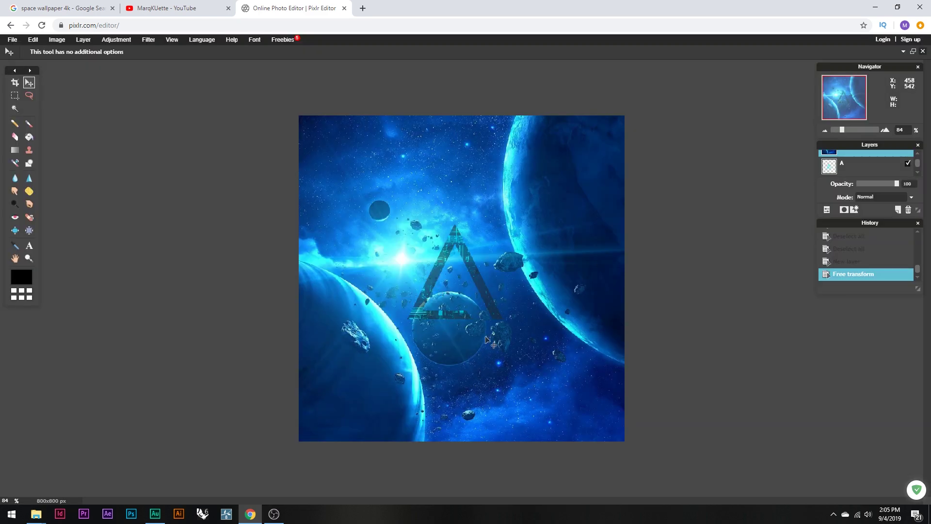
- Hide the layer opacity and mode settings and lengthen the layer list to show every layer
scroll(857, 175, up, 1)
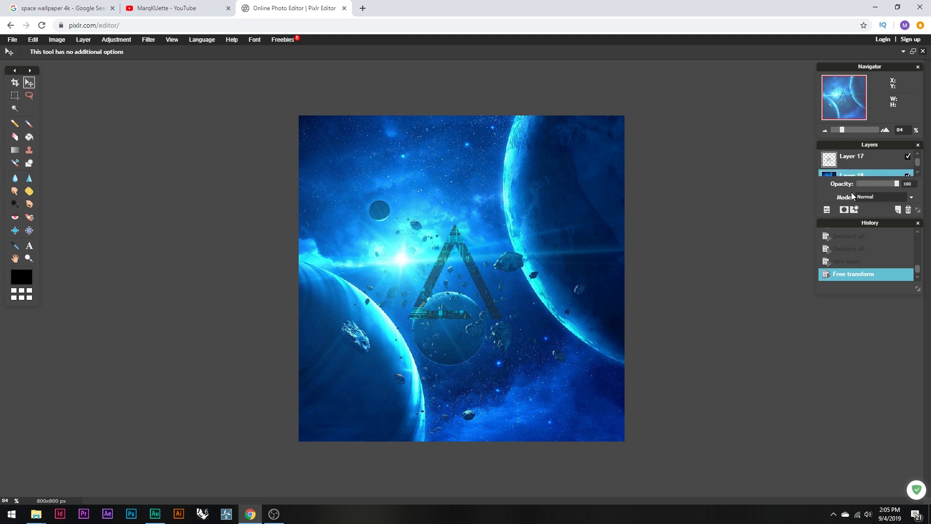
click(827, 209)
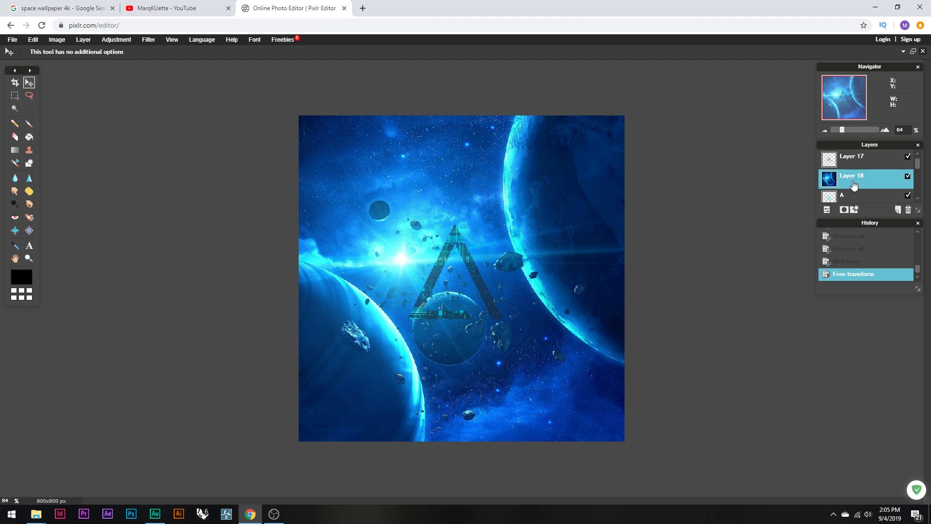
drag(919, 210, 920, 389)
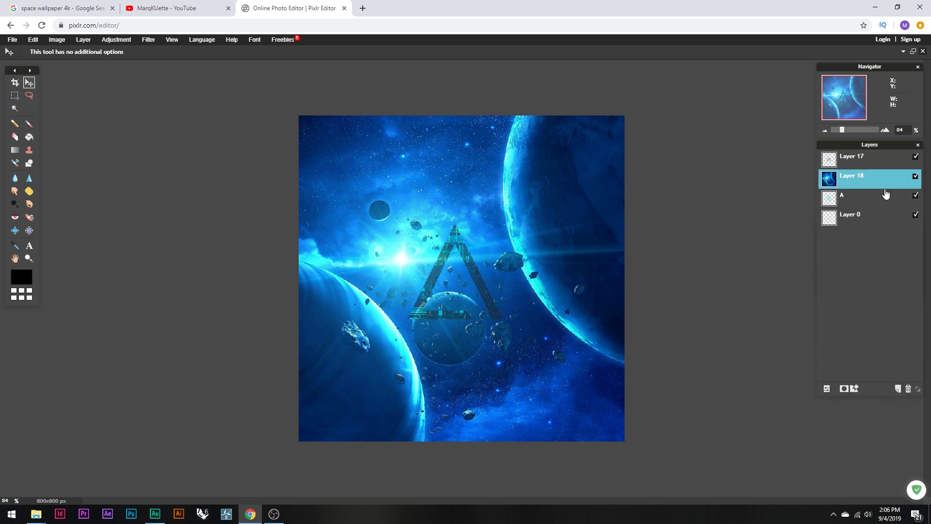
- Move the space image layer to the bottom of the layer stack and set its brightness to -17 and contrast to -8
drag(857, 181, 855, 251)
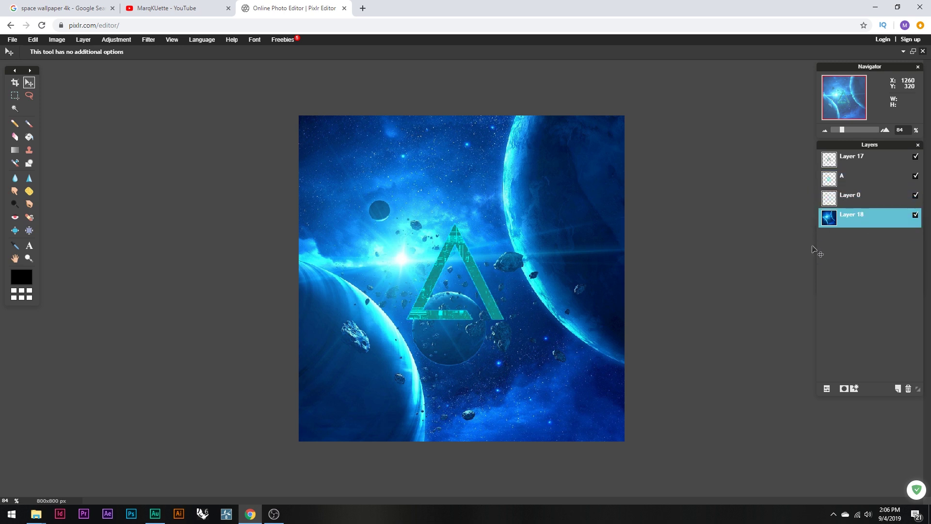
click(107, 40)
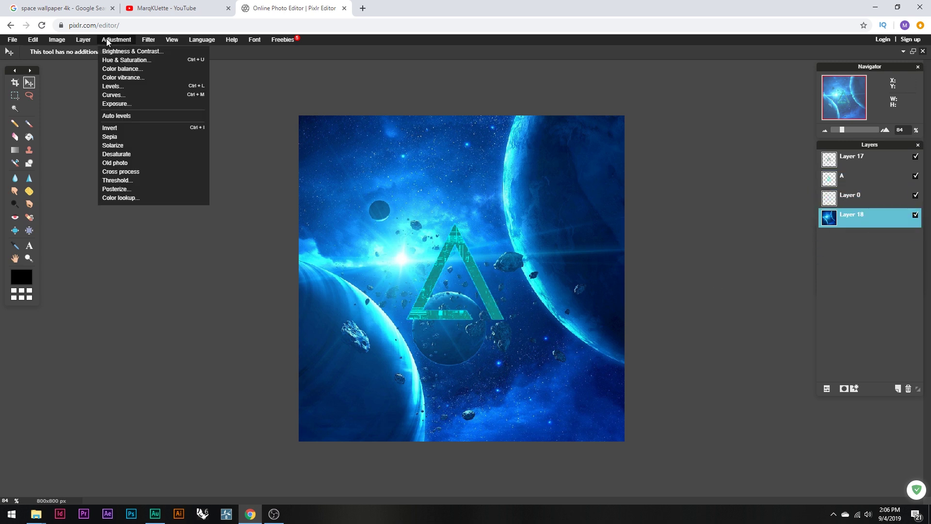
click(120, 51)
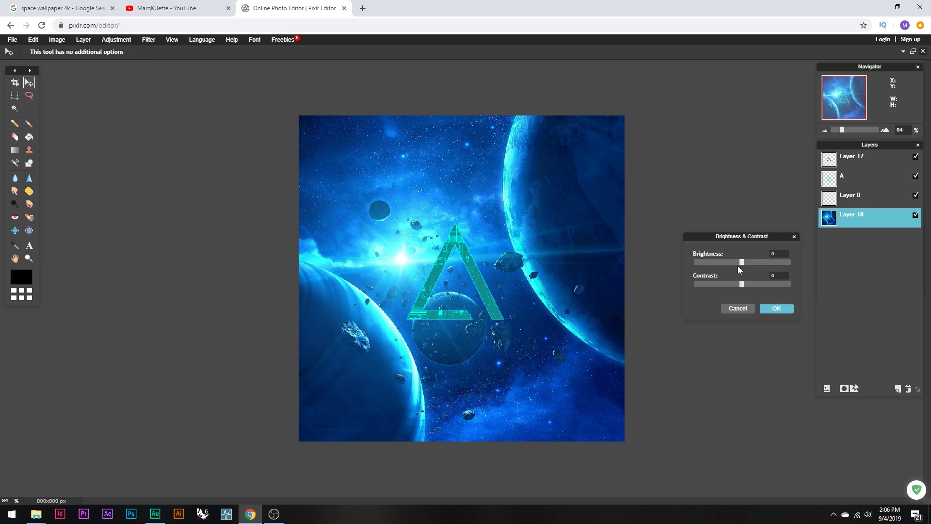
drag(747, 284, 734, 264)
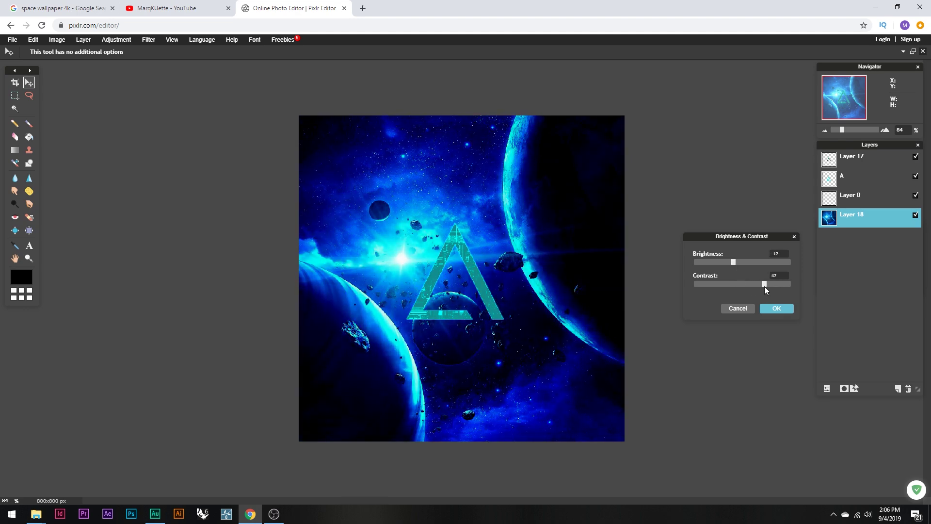
drag(765, 284, 738, 286)
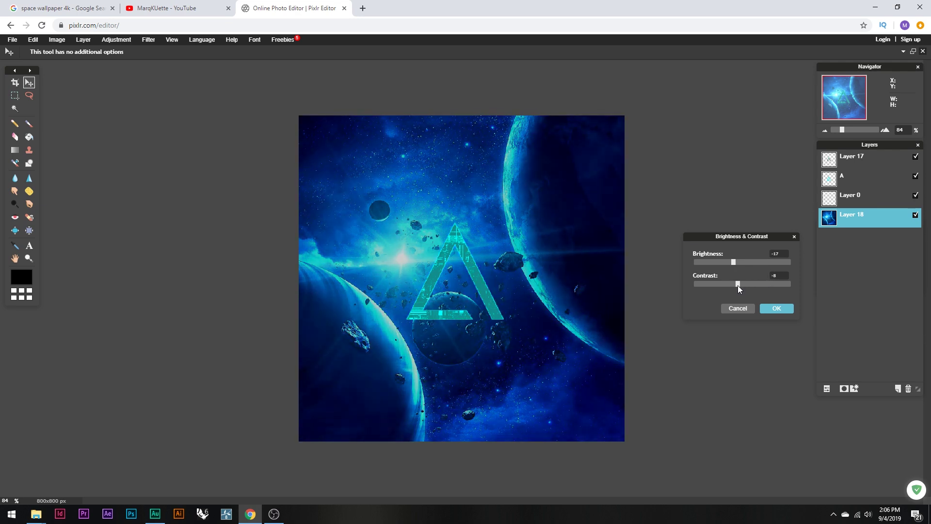
click(778, 309)
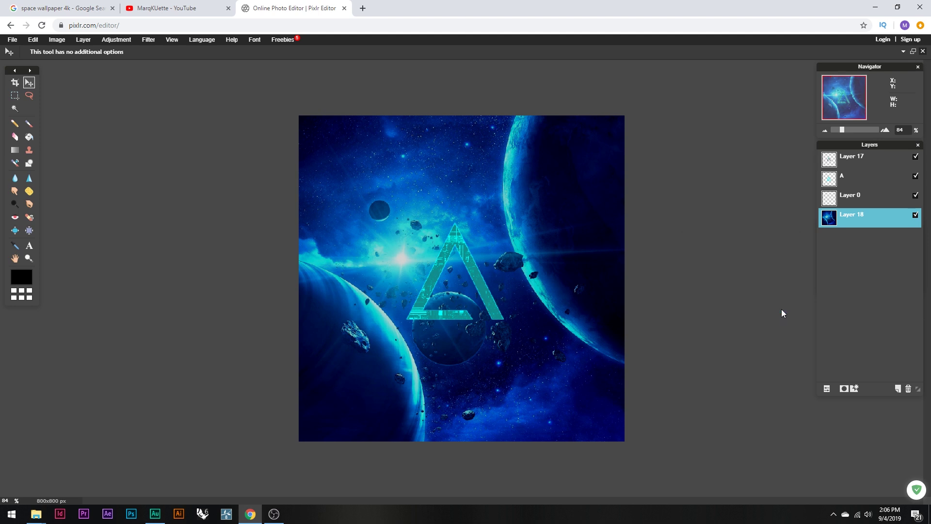
- Shift the space image's colours with Hue & Saturation, using hue 32, saturation 48 and lightness -13 without Colorize
click(116, 39)
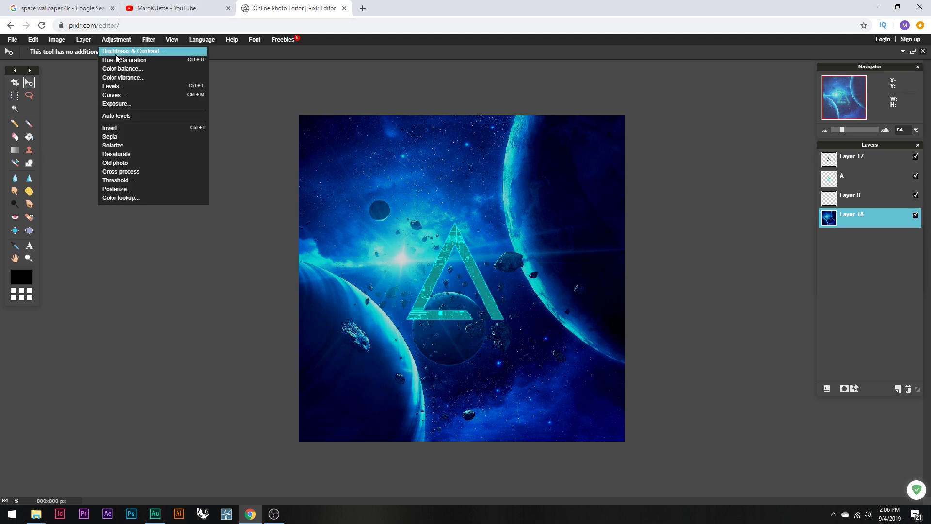
click(124, 59)
click(695, 319)
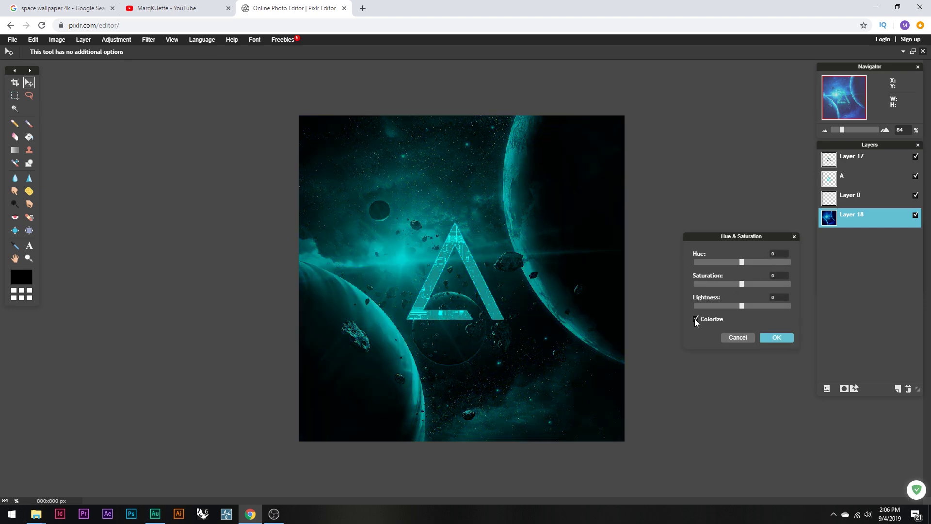
click(696, 318)
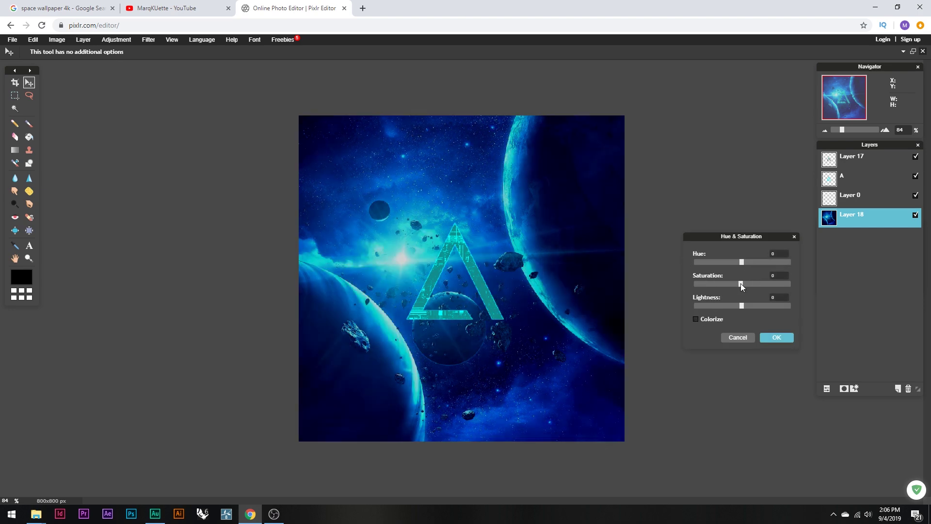
mouse_move(742, 306)
mouse_down()
mouse_move(749, 306)
mouse_move(738, 304)
mouse_up()
drag(741, 262, 735, 309)
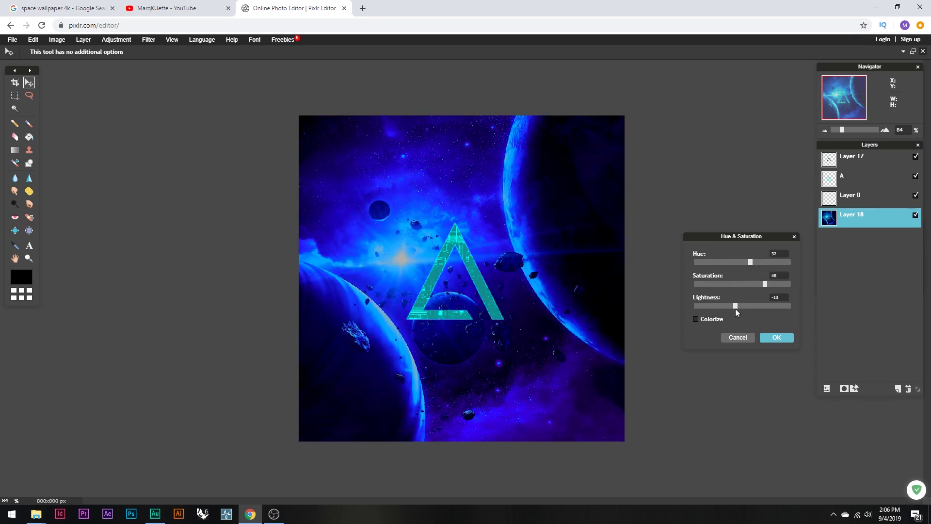
click(776, 338)
- Add a cyan outer glow to the A layer with opacity 100, hardness 2 and size 31
click(857, 181)
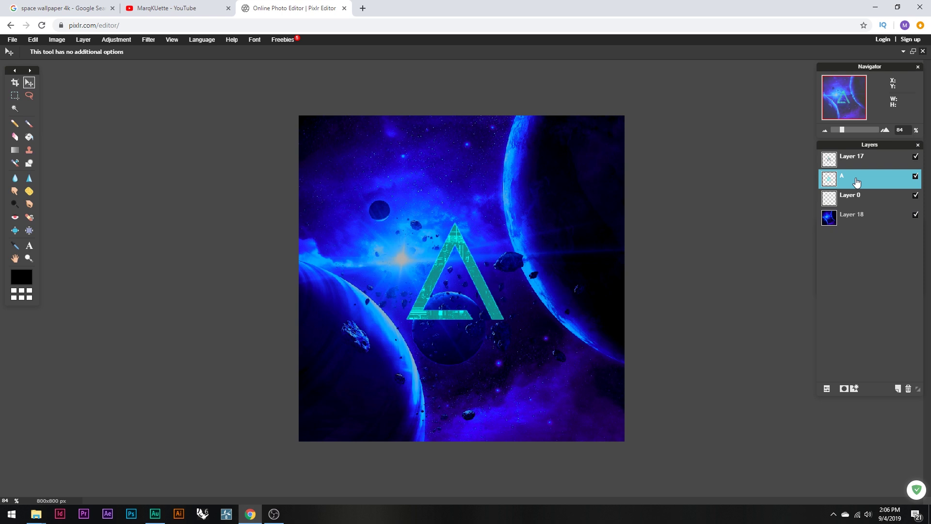
right_click(857, 182)
click(820, 271)
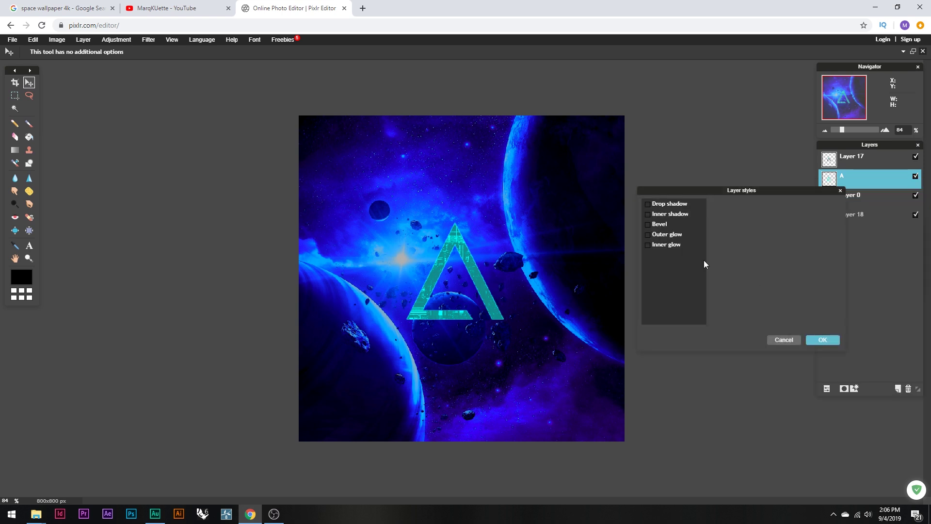
click(648, 234)
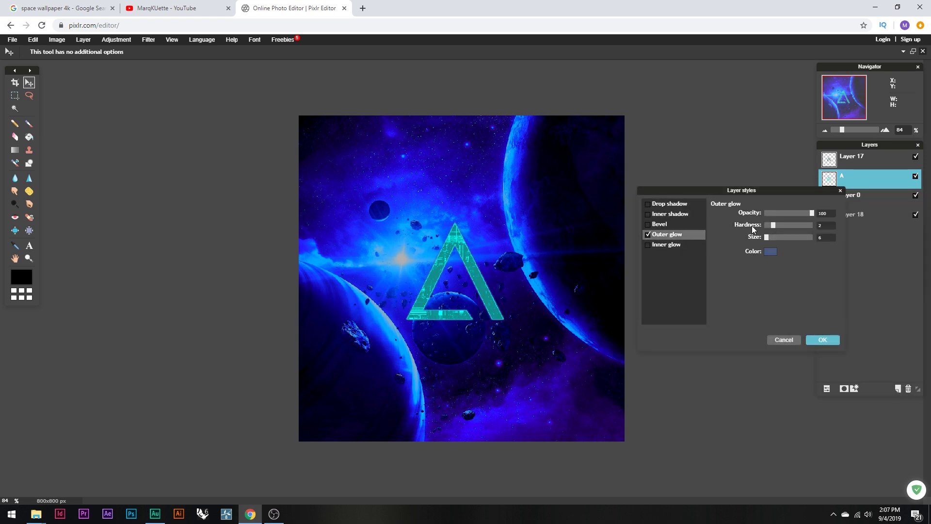
drag(768, 235, 771, 241)
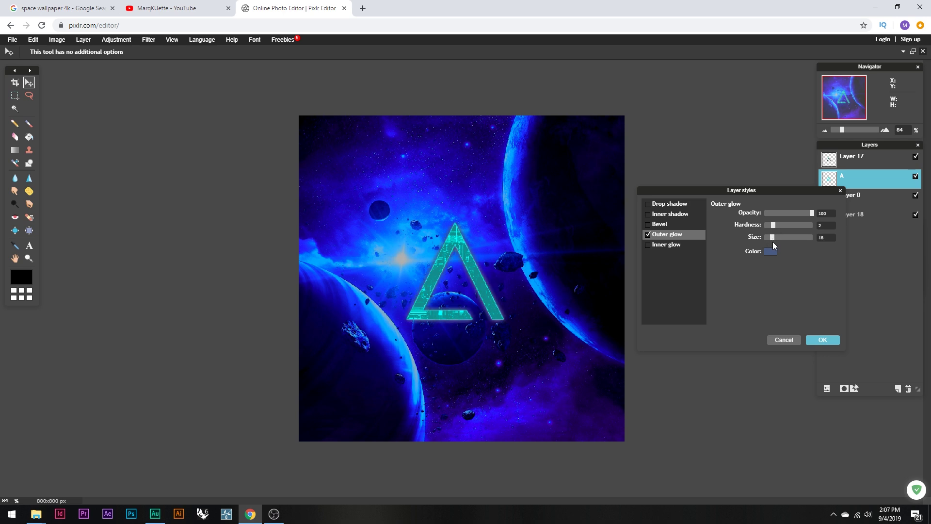
click(768, 251)
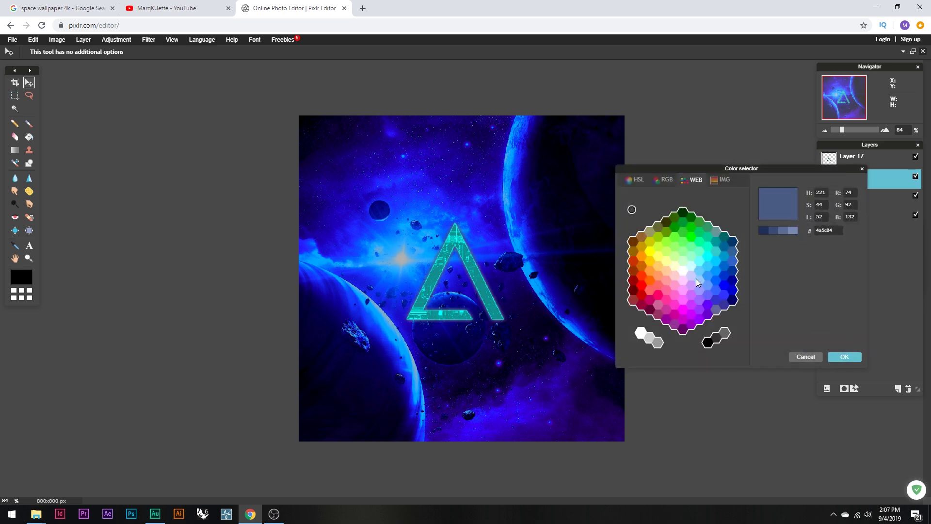
click(714, 261)
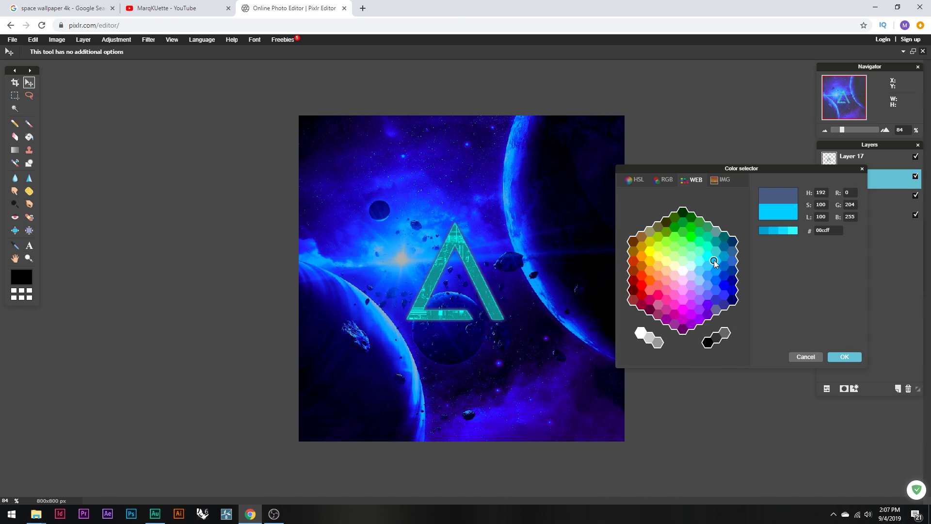
click(839, 355)
mouse_move(770, 238)
mouse_down()
mouse_move(784, 225)
mouse_move(772, 226)
mouse_move(778, 240)
mouse_up()
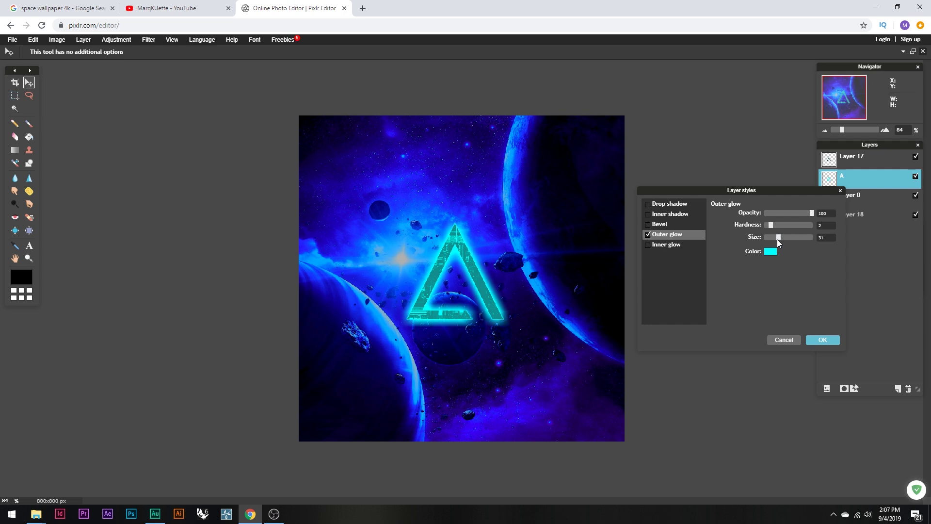
click(833, 341)
- Show the layer opacity and mode settings again and select the space background layer
click(856, 203)
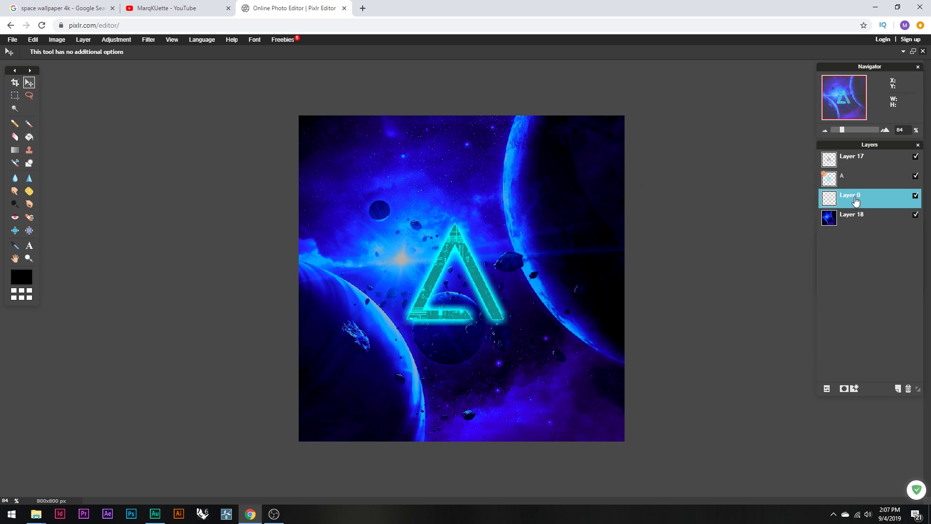
click(857, 165)
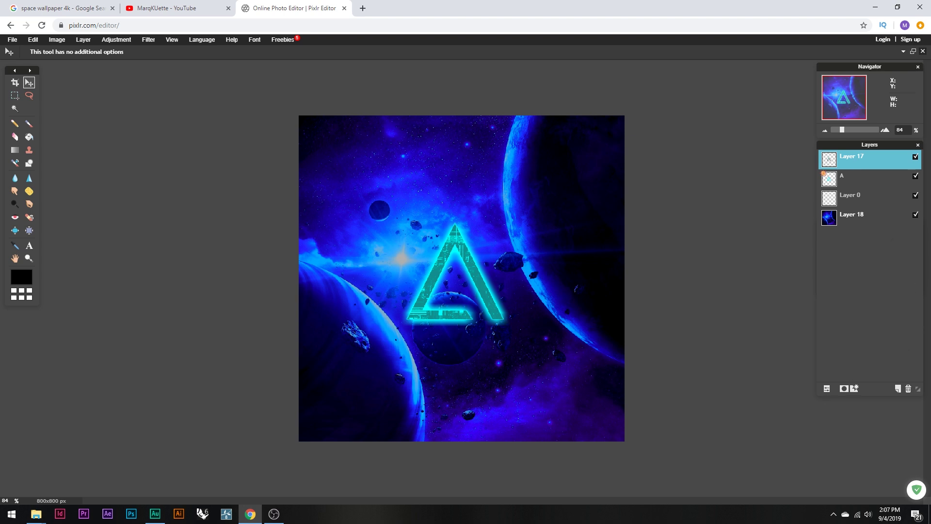
mouse_move(857, 371)
mouse_move(877, 362)
mouse_down()
mouse_move(869, 364)
mouse_move(884, 362)
mouse_move(845, 362)
mouse_move(873, 360)
mouse_up()
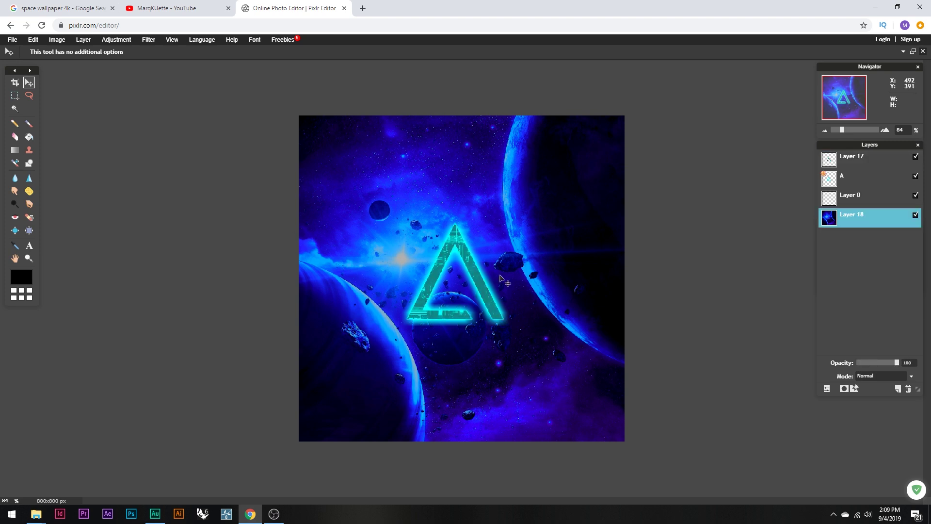
- Add the wavy glitch texture image E4722_04 from the Logos folder as a new layer above the space background
click(81, 40)
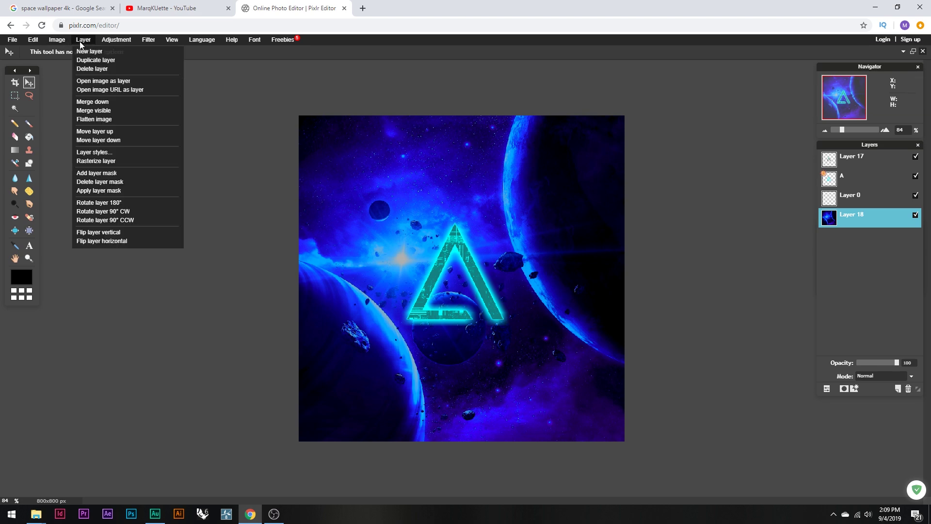
click(95, 81)
scroll(567, 308, down, 5)
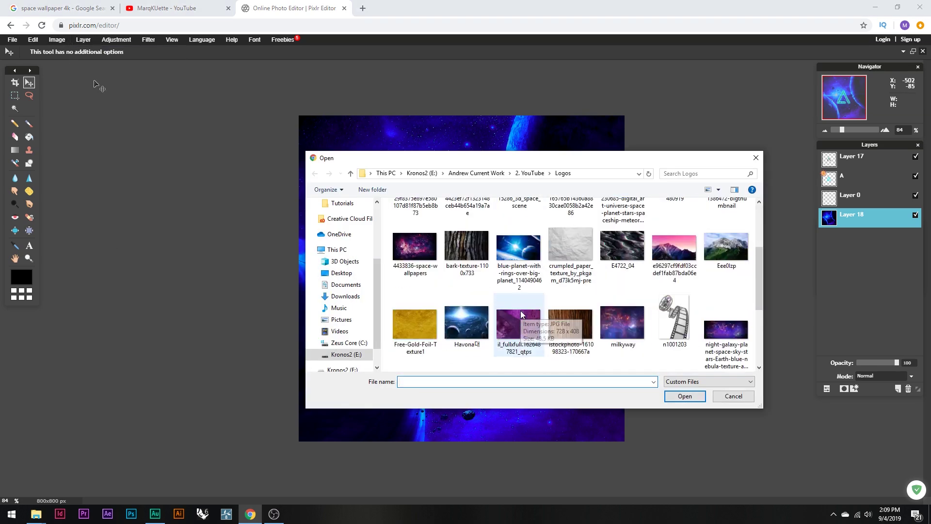
scroll(527, 326, up, 1)
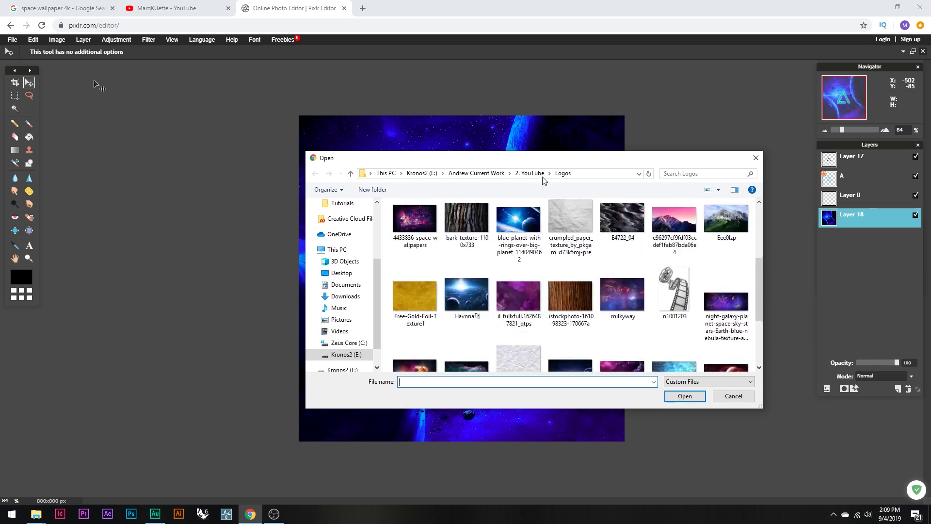
drag(539, 162, 523, 192)
click(607, 250)
click(672, 431)
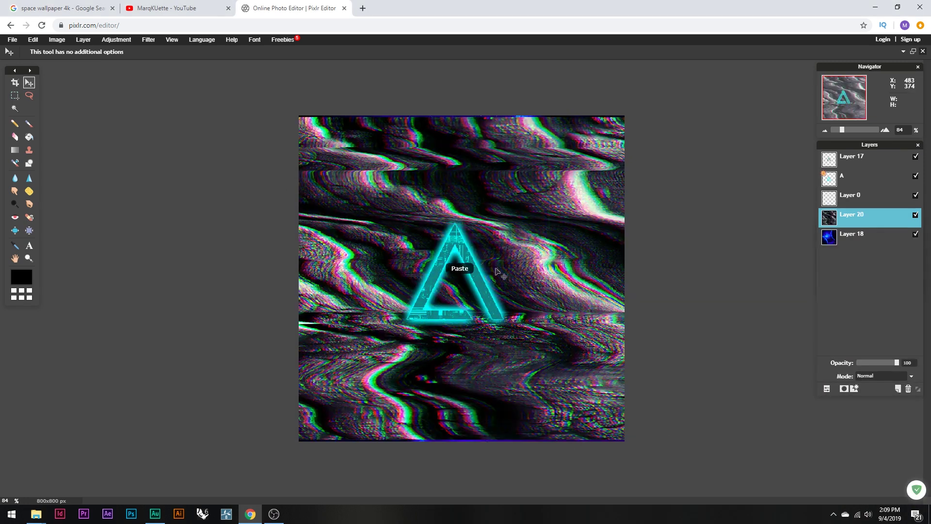
- Enlarge the glitch texture with Free transform so it covers the whole canvas, and apply the transform
click(57, 39)
click(82, 40)
click(33, 39)
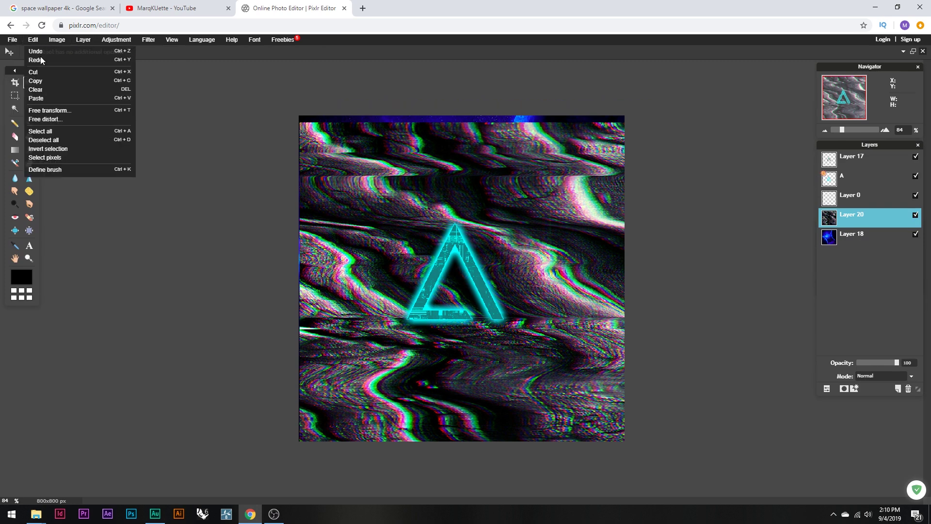
click(47, 112)
drag(300, 122, 282, 111)
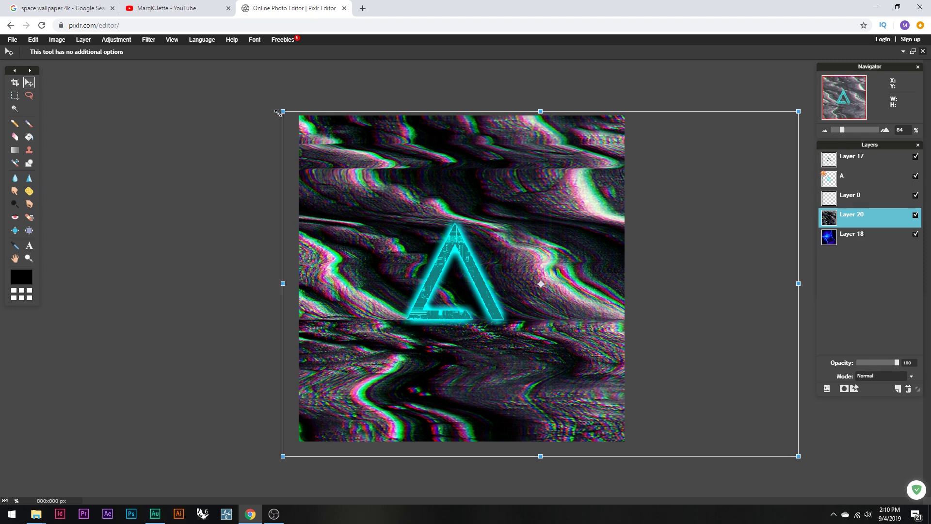
click(28, 83)
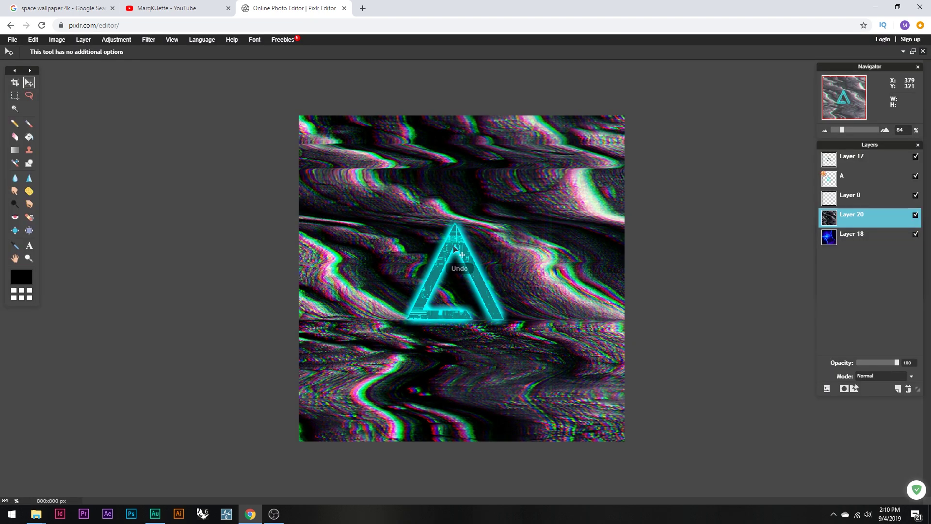
- Lower the glitch texture layer's opacity to 22
right_click(889, 219)
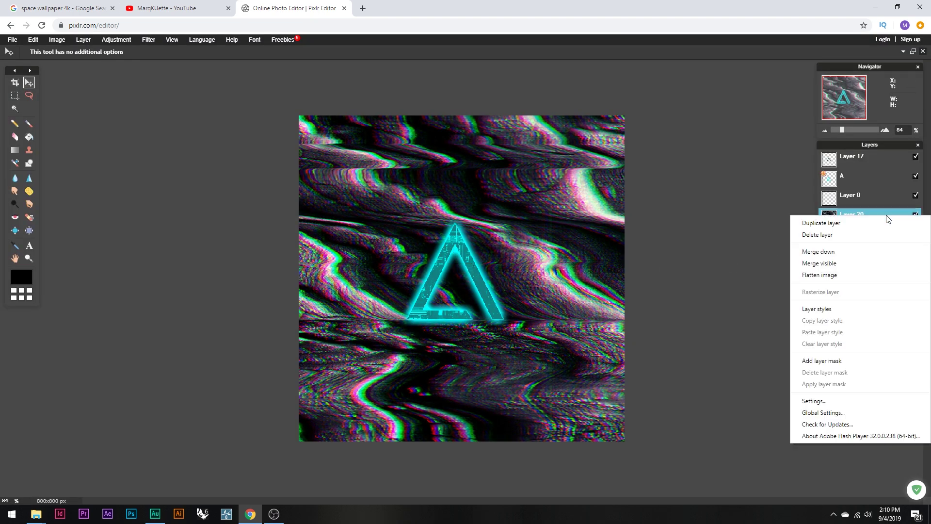
click(881, 220)
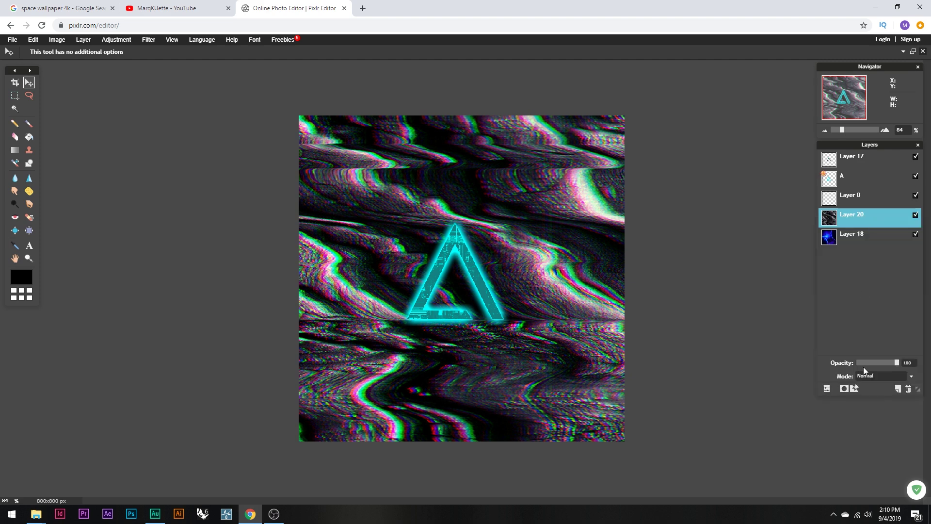
drag(893, 362, 865, 365)
- Colorize the glitch texture green with Hue & Saturation at hue -5, saturation 100 and lightness 13, and set the layer's opacity to 38
click(117, 39)
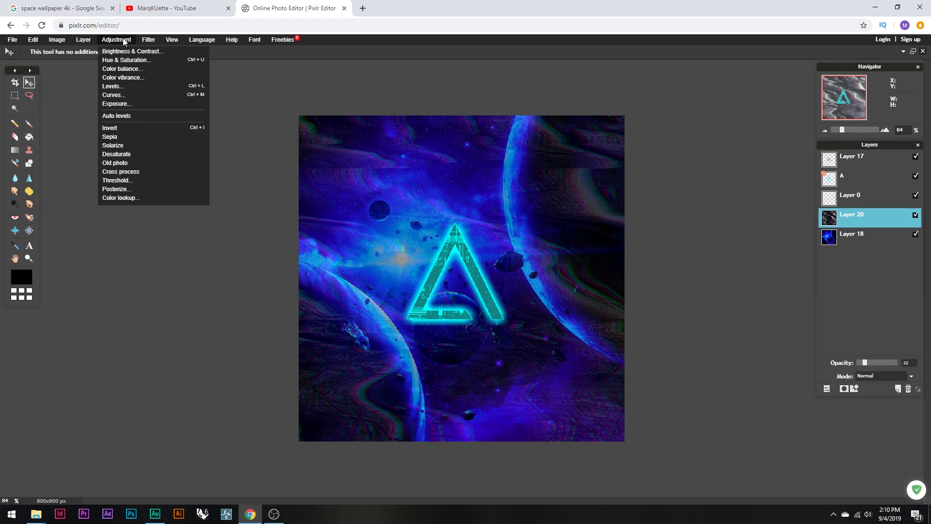
click(118, 62)
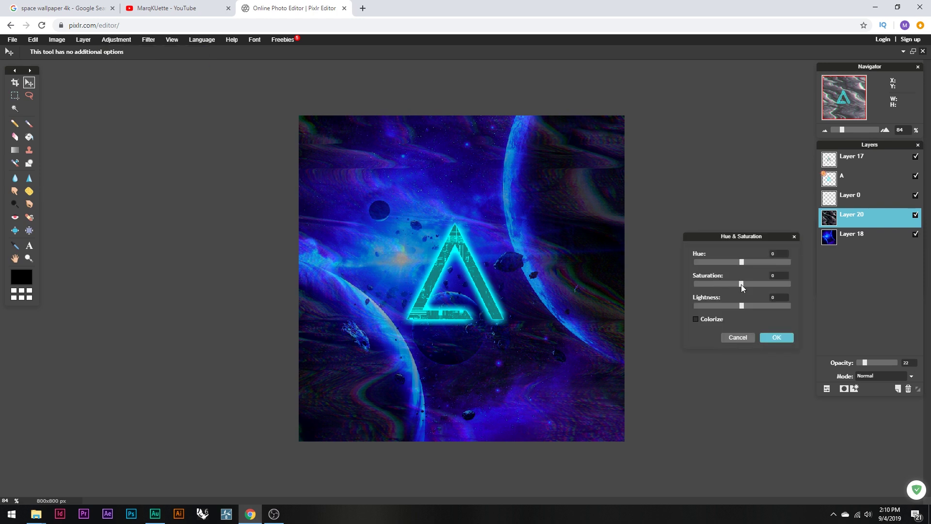
click(695, 319)
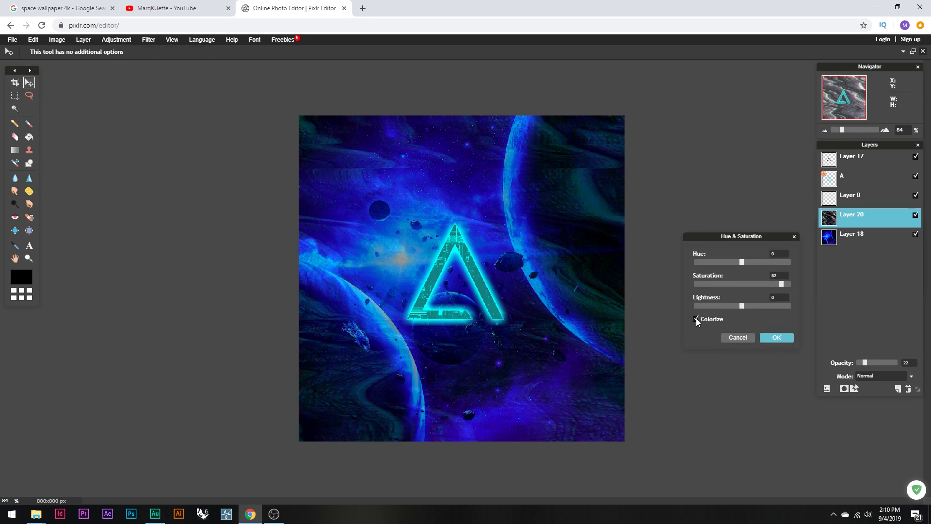
mouse_move(744, 263)
mouse_down()
mouse_move(766, 258)
mouse_move(728, 272)
mouse_move(744, 271)
mouse_up()
drag(742, 307, 755, 304)
click(697, 319)
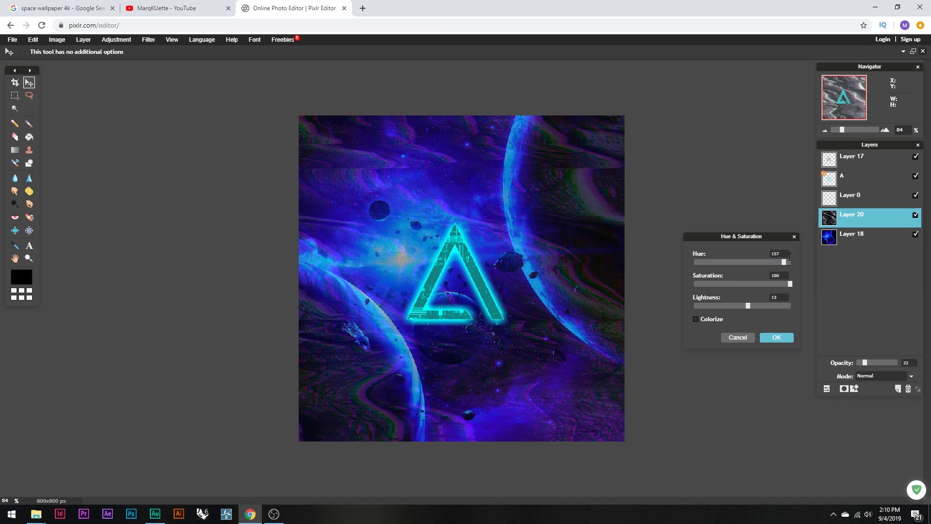
click(696, 320)
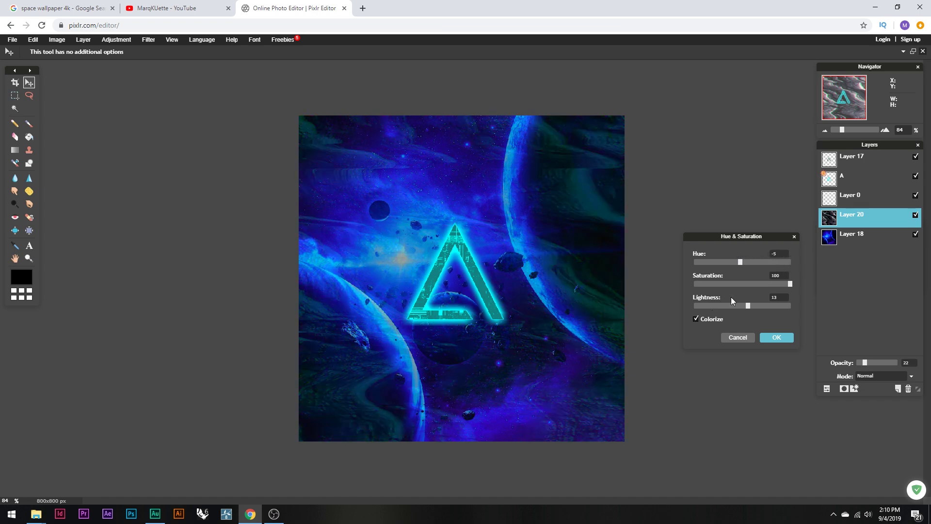
key(Escape)
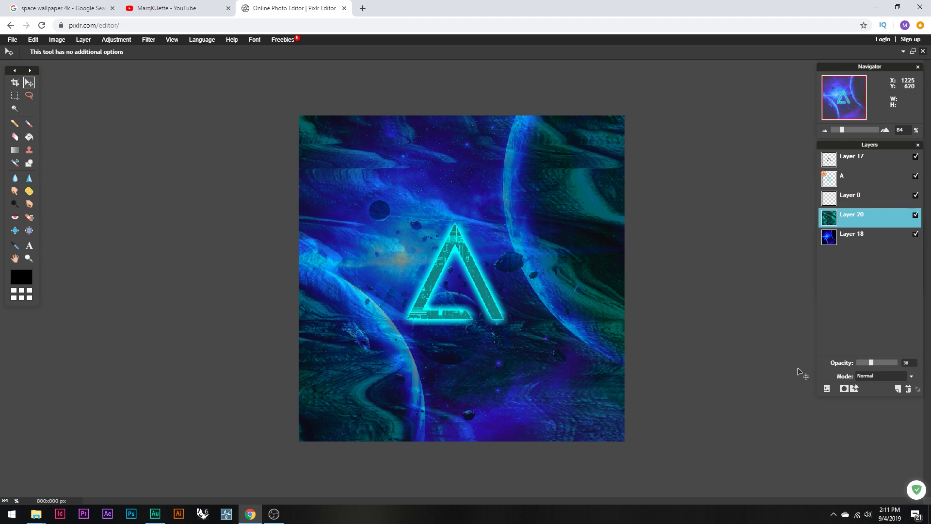
- Set the glitch texture layer's blend mode to Overlay and raise its opacity above 20
drag(872, 363, 865, 366)
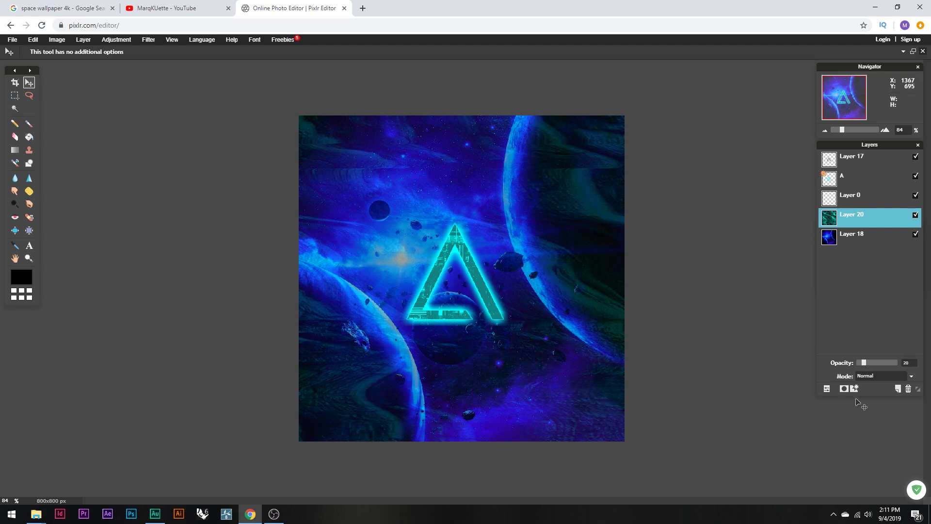
click(898, 377)
scroll(880, 418, down, 3)
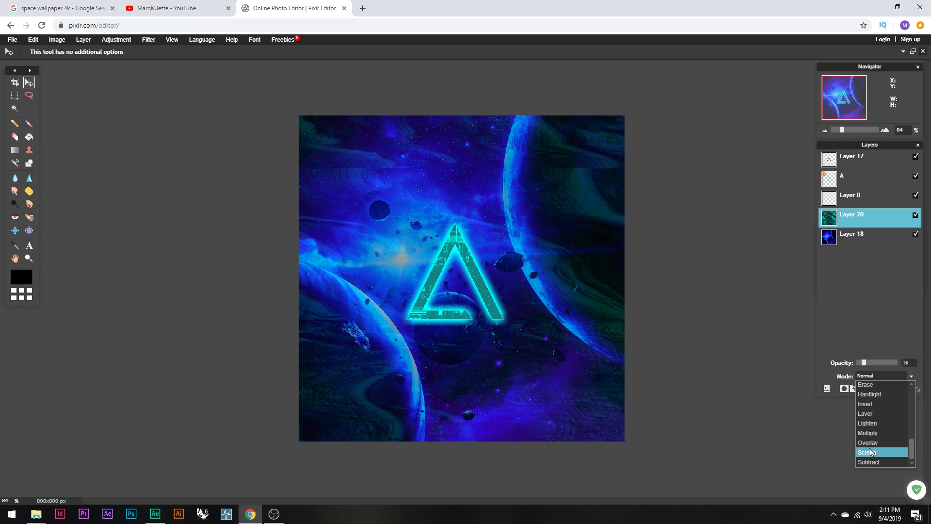
click(871, 444)
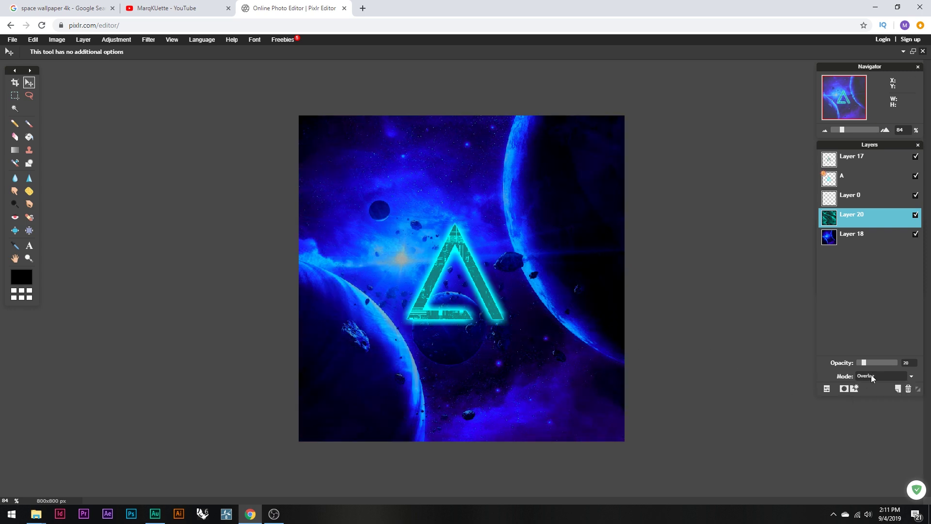
drag(868, 367, 887, 385)
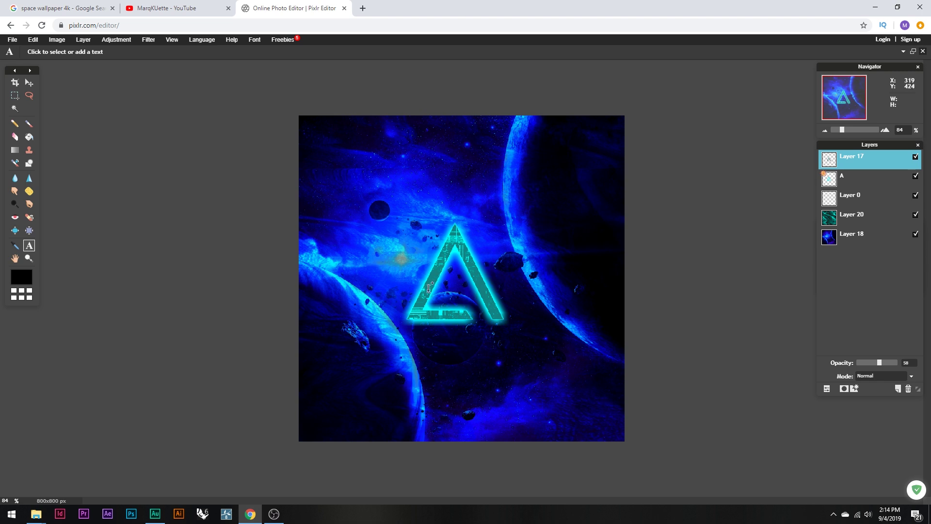
- Add a white letter A in the Earth Orbiter Academy font at size 999 beside the existing glowing A
click(360, 244)
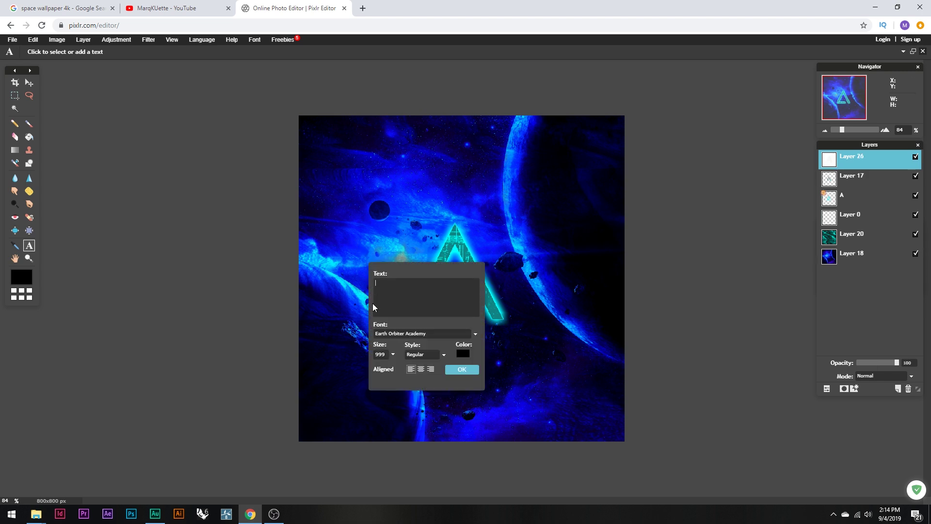
drag(404, 267, 578, 274)
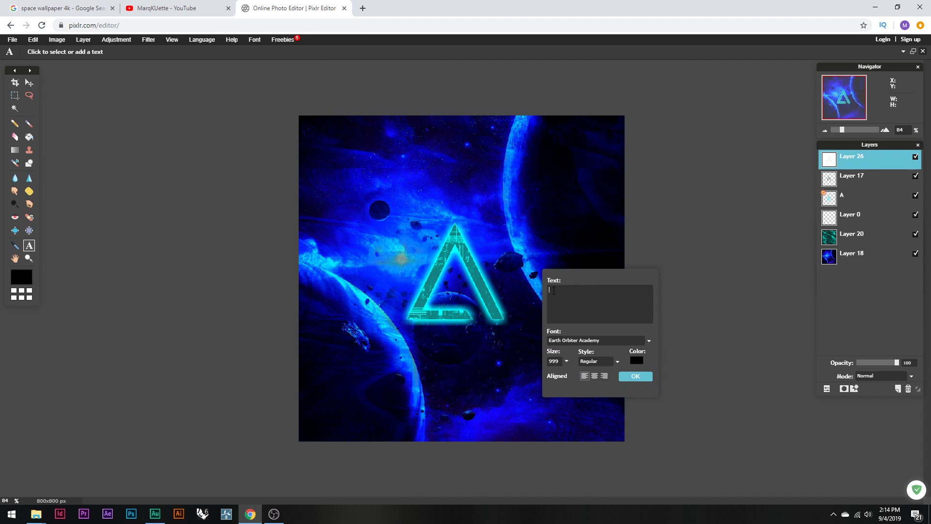
text(A)
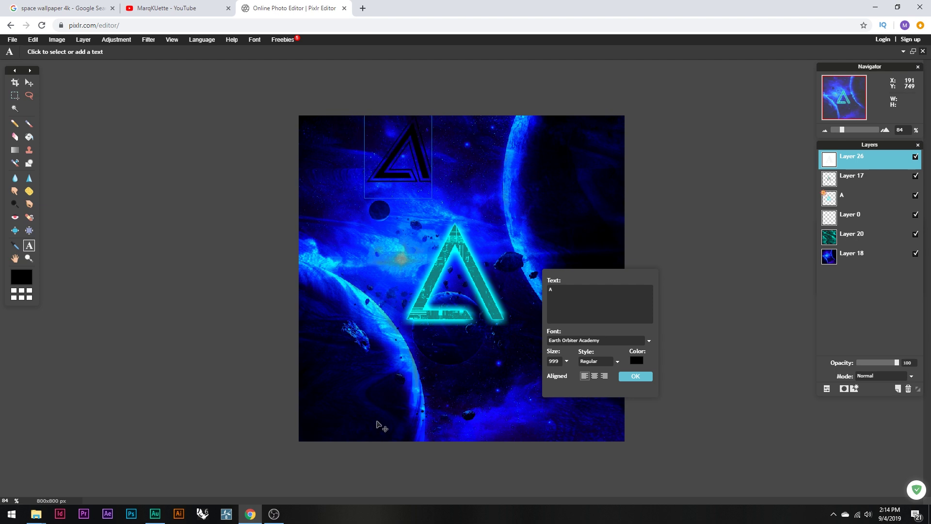
drag(403, 199, 383, 284)
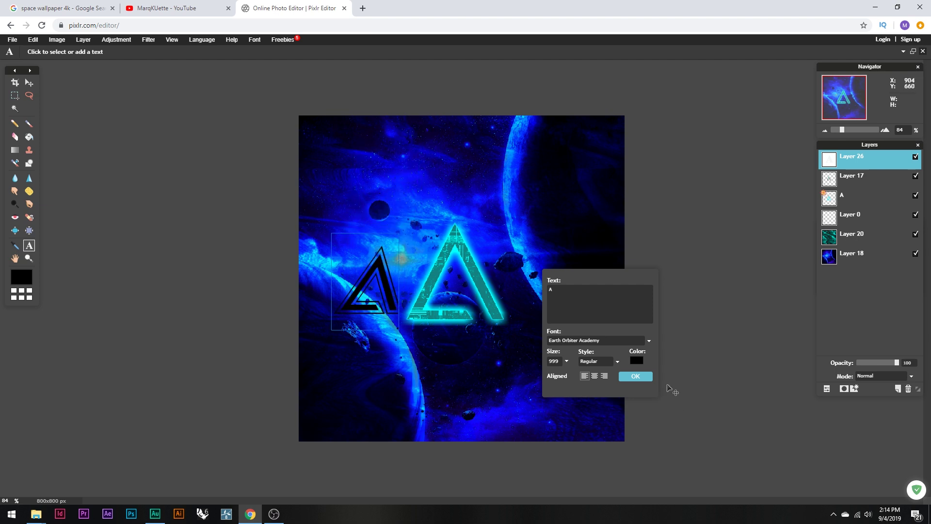
click(637, 359)
click(639, 331)
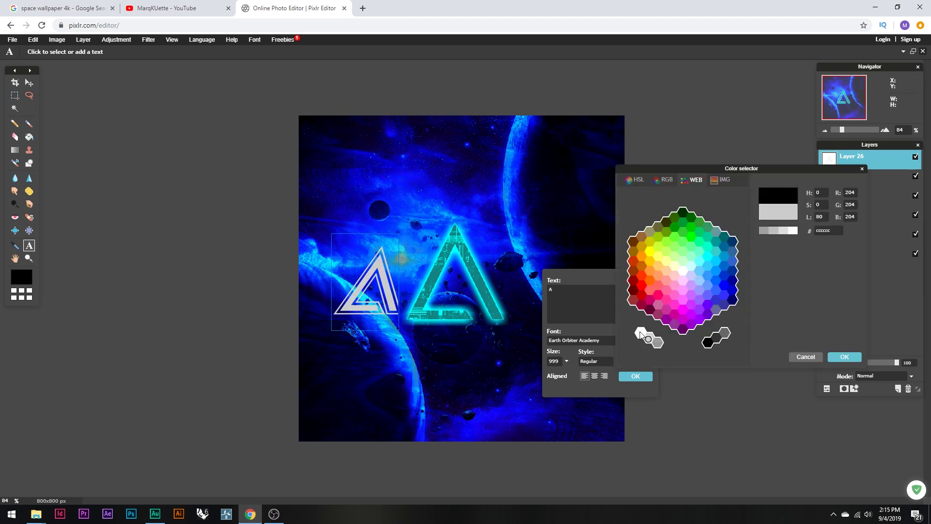
click(844, 357)
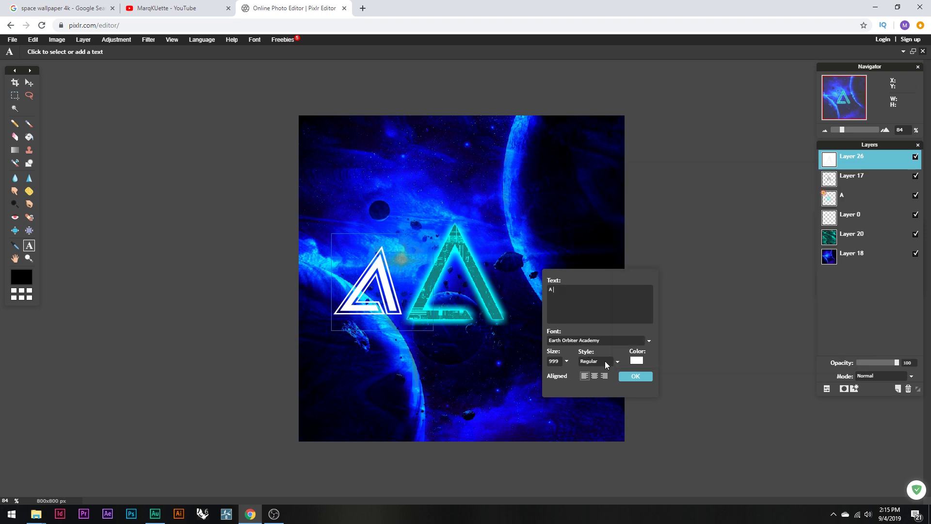
click(629, 379)
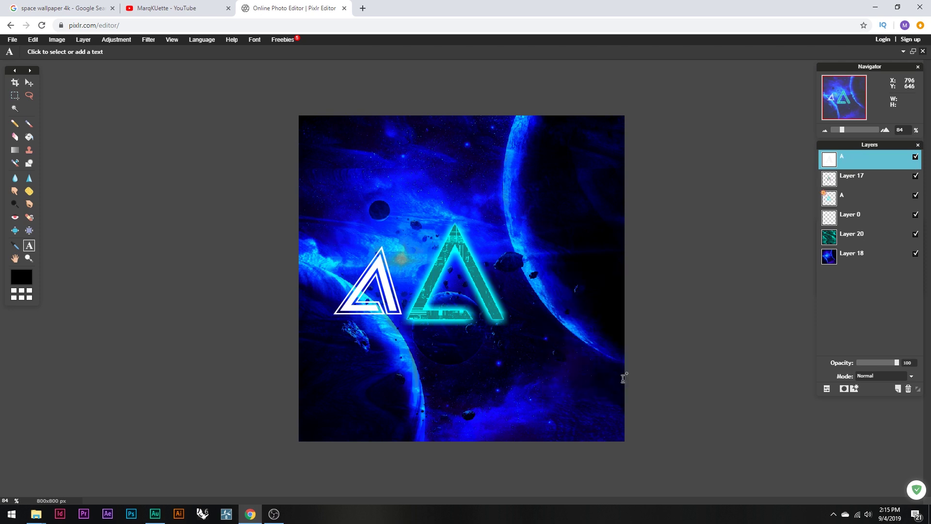
- Give the new A layer a cyan outer glow with hardness 2 and size 9
right_click(876, 166)
click(800, 257)
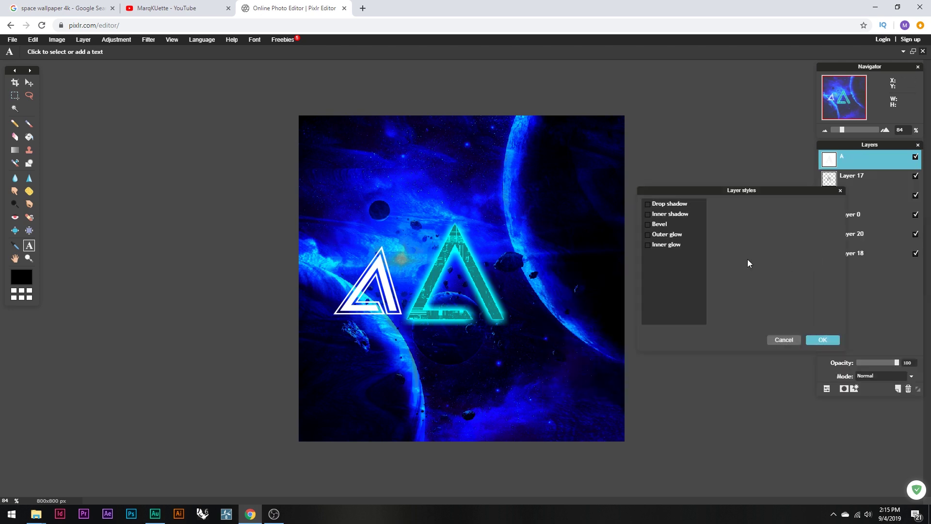
click(650, 234)
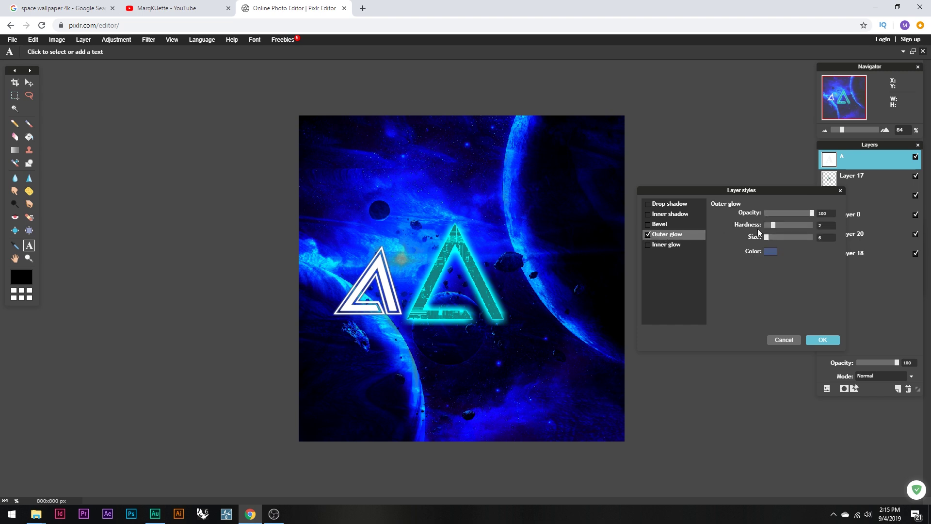
click(773, 252)
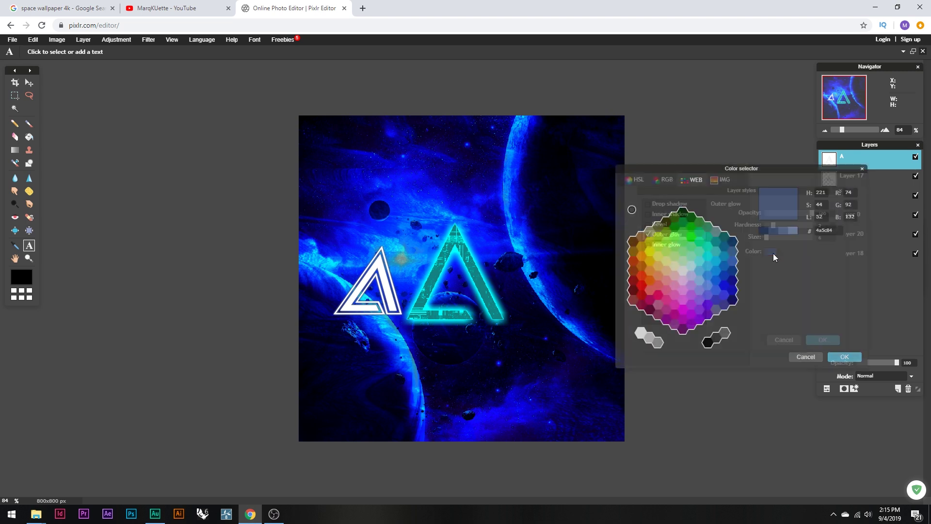
click(707, 259)
click(843, 357)
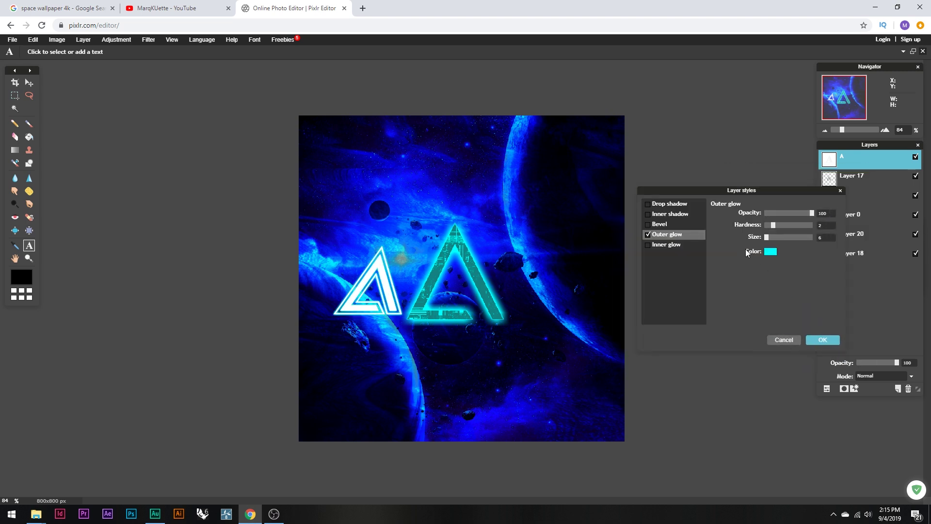
mouse_move(775, 224)
mouse_down()
mouse_move(786, 237)
mouse_move(808, 235)
mouse_move(790, 237)
mouse_move(776, 225)
mouse_move(777, 241)
mouse_move(768, 241)
mouse_up()
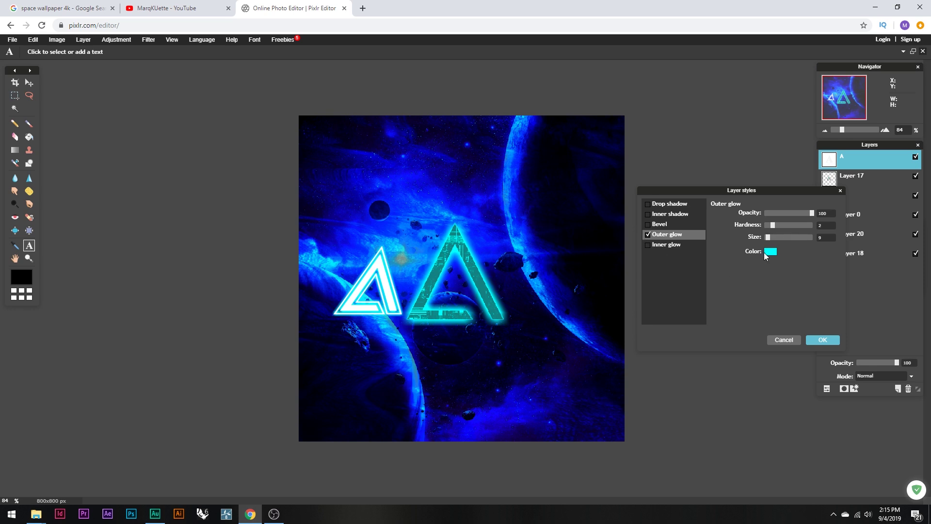
- Change the new A's outer glow colour to black (000000) and apply the layer style
click(770, 252)
click(709, 343)
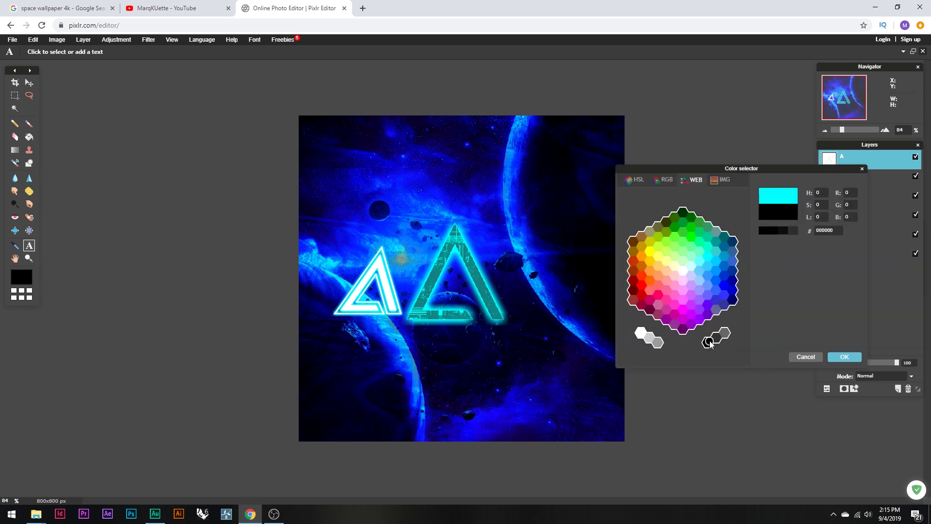
click(845, 357)
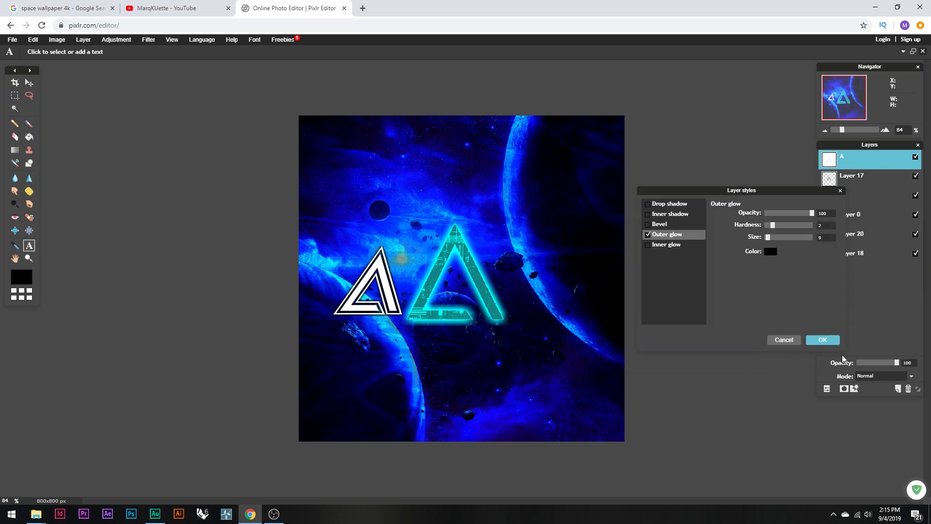
click(823, 337)
- Delete Layer 17 and the old cyan glowing A layer
click(854, 179)
click(909, 389)
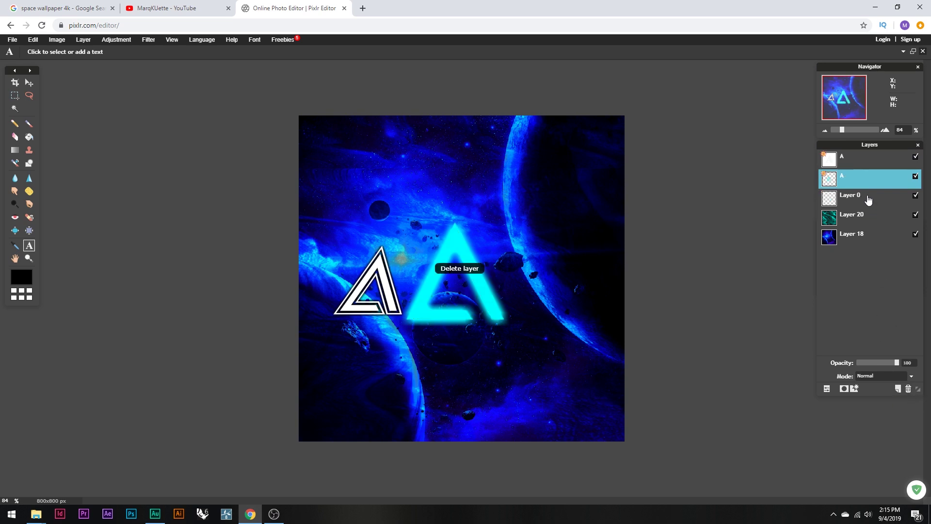
click(909, 389)
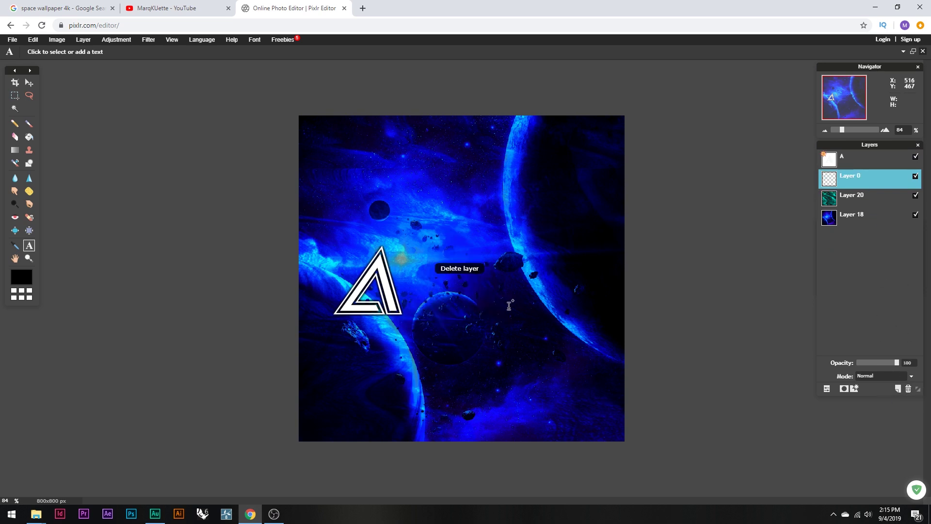
- Move the white A to the centre of the canvas and rasterize its layer
click(29, 82)
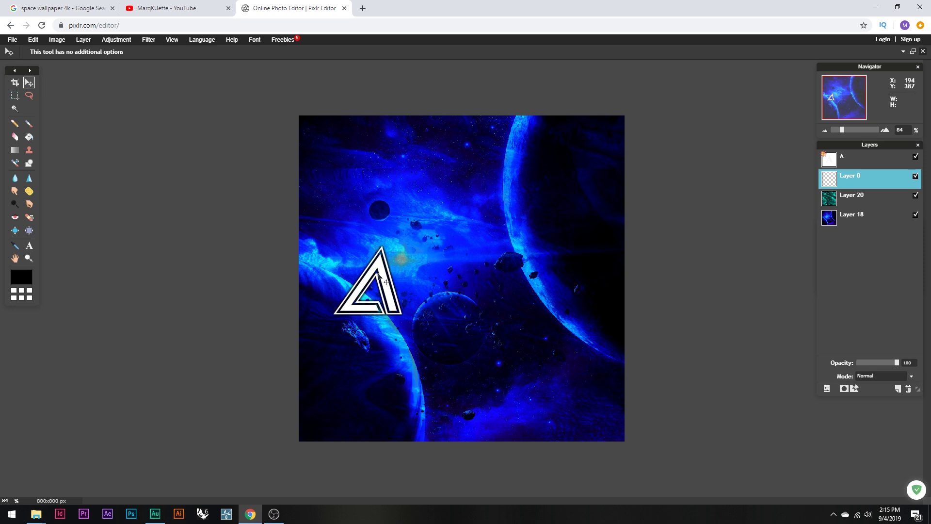
click(854, 164)
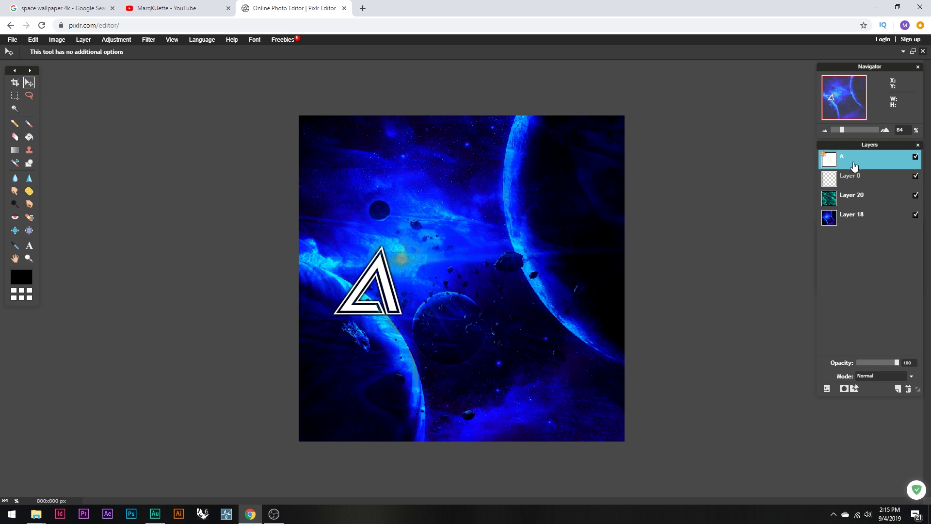
drag(396, 268, 484, 264)
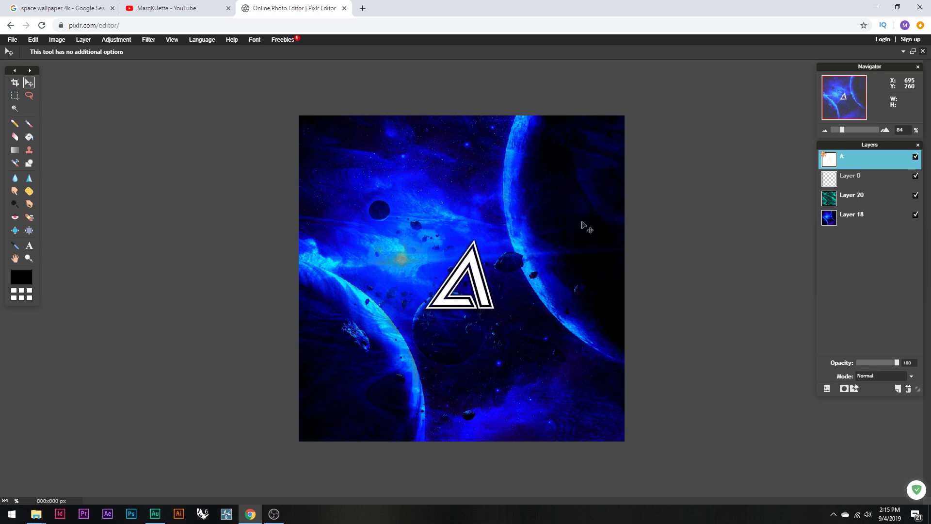
right_click(870, 161)
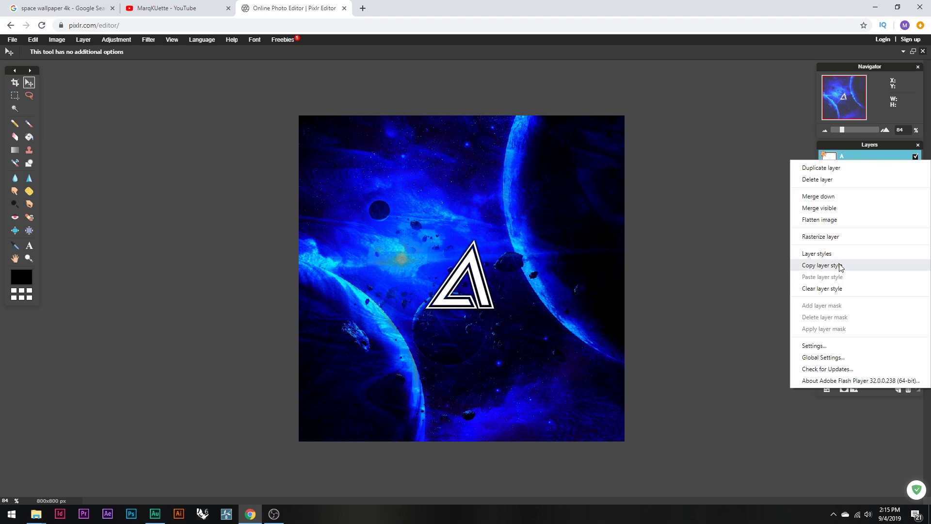
click(821, 236)
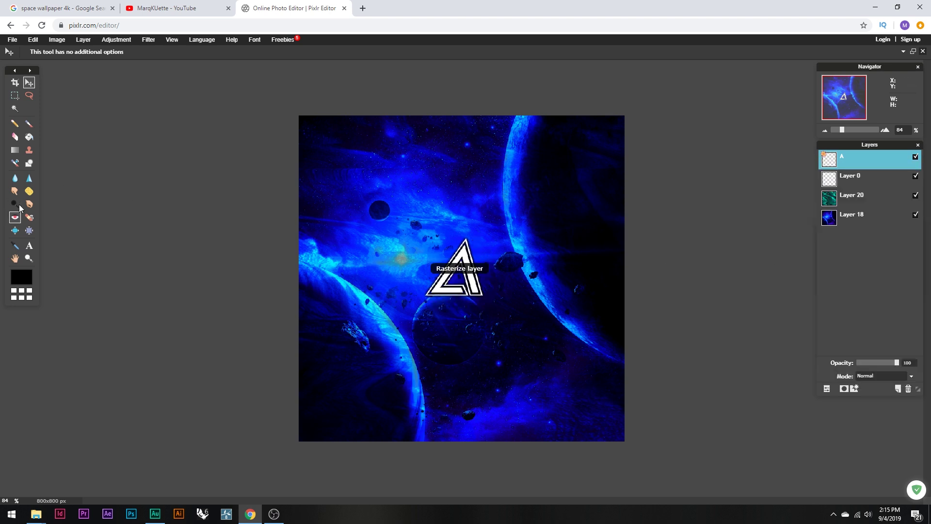
- Enlarge the white A to roughly twice its size with Free transform and apply the changes
click(33, 39)
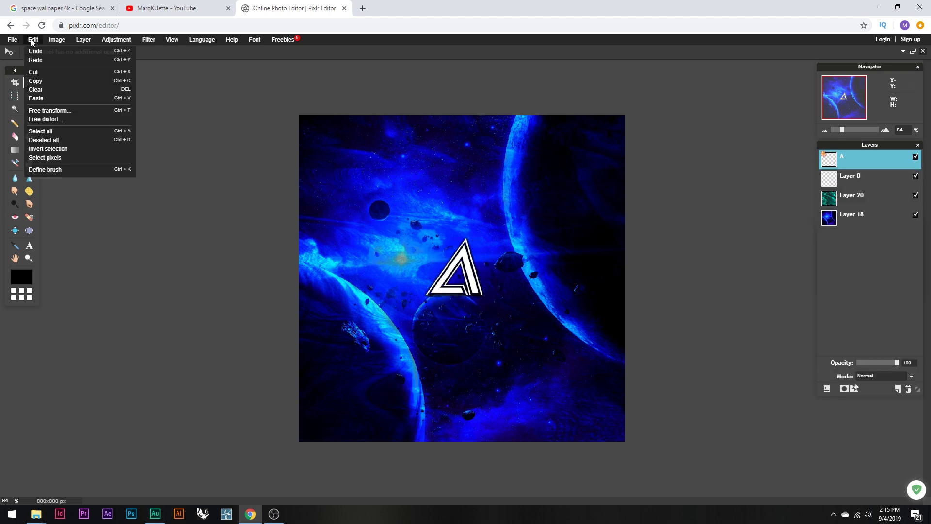
click(49, 111)
drag(484, 237, 522, 203)
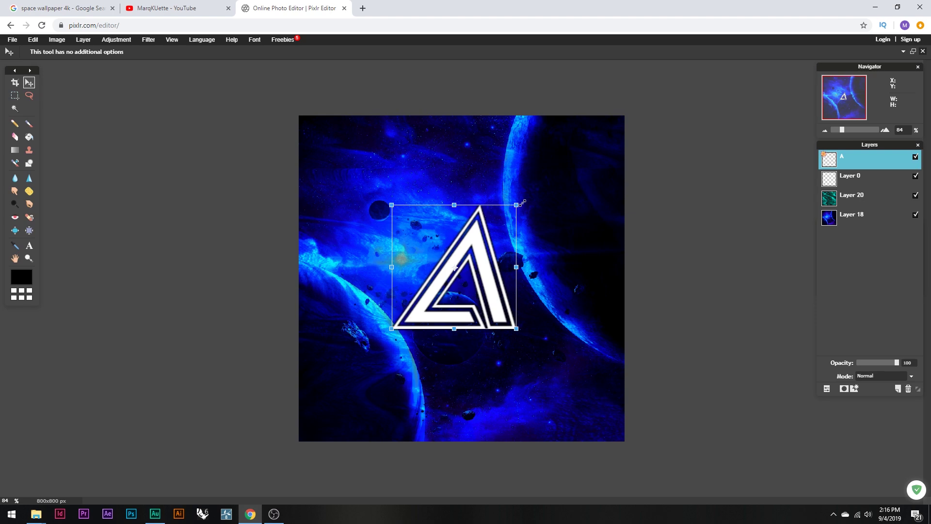
click(28, 94)
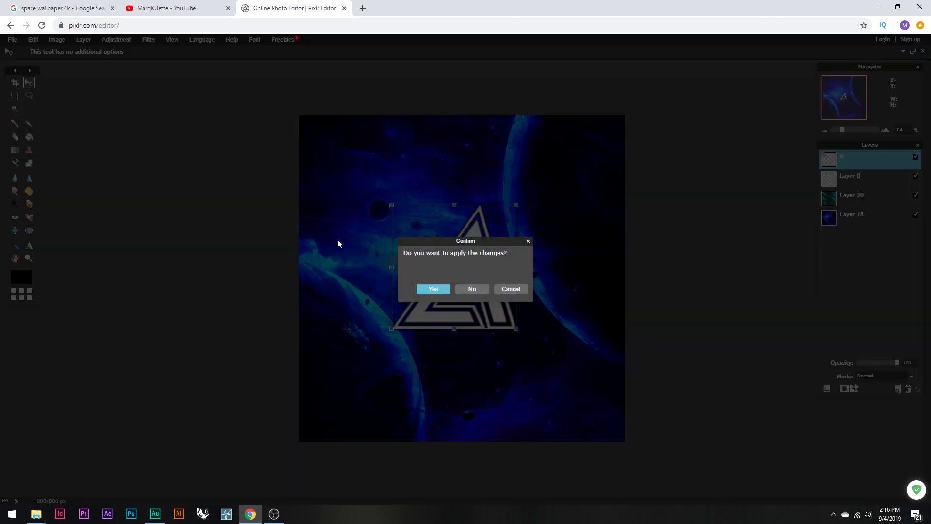
click(433, 287)
- Shrink the white A slightly with Free transform, keep it near the canvas centre, and apply the changes
scroll(397, 299, down, 10)
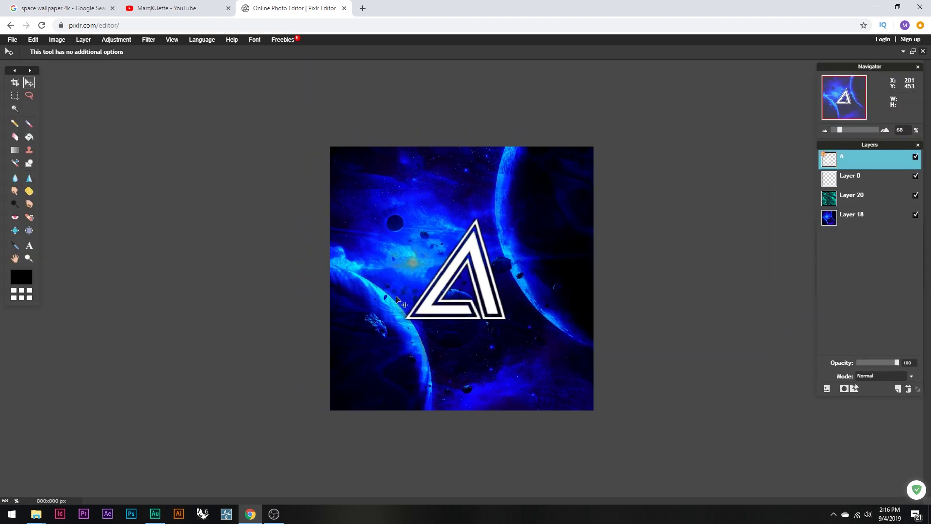
scroll(467, 290, up, 8)
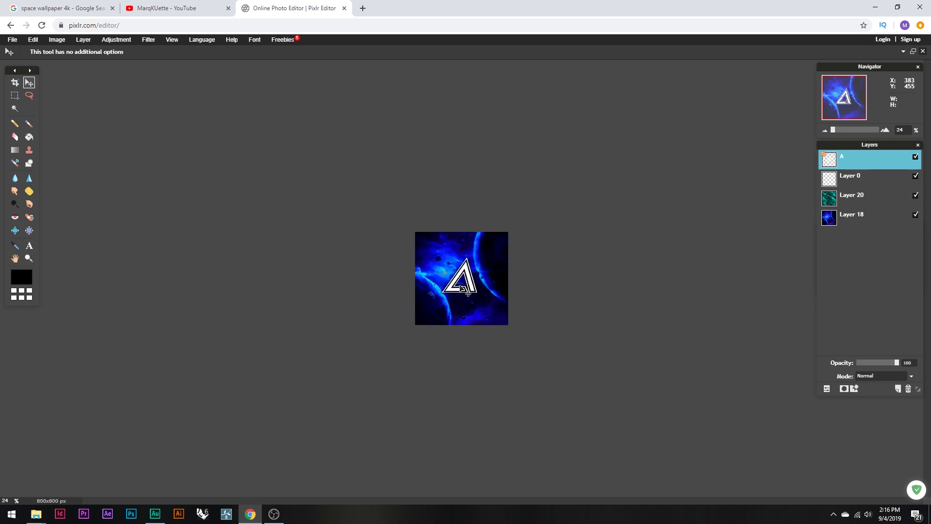
scroll(458, 291, down, 1)
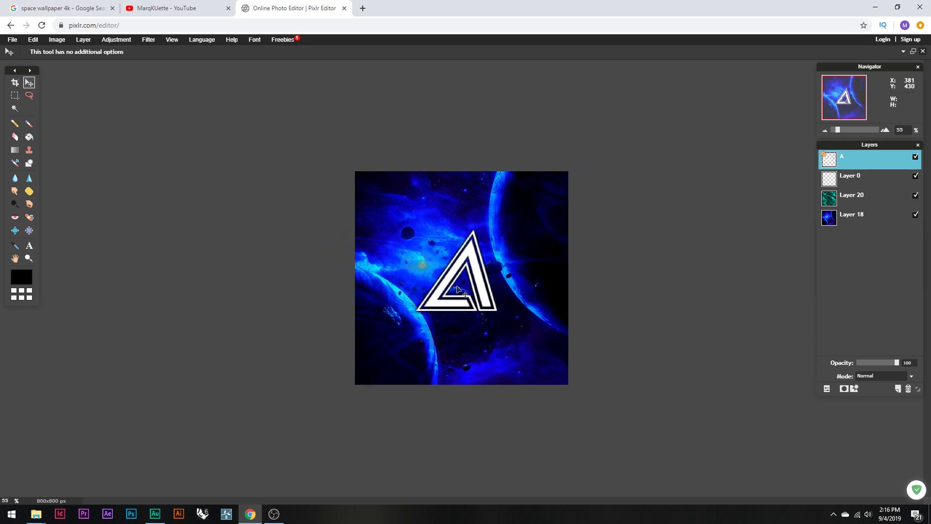
scroll(458, 293, up, 2)
scroll(458, 297, down, 1)
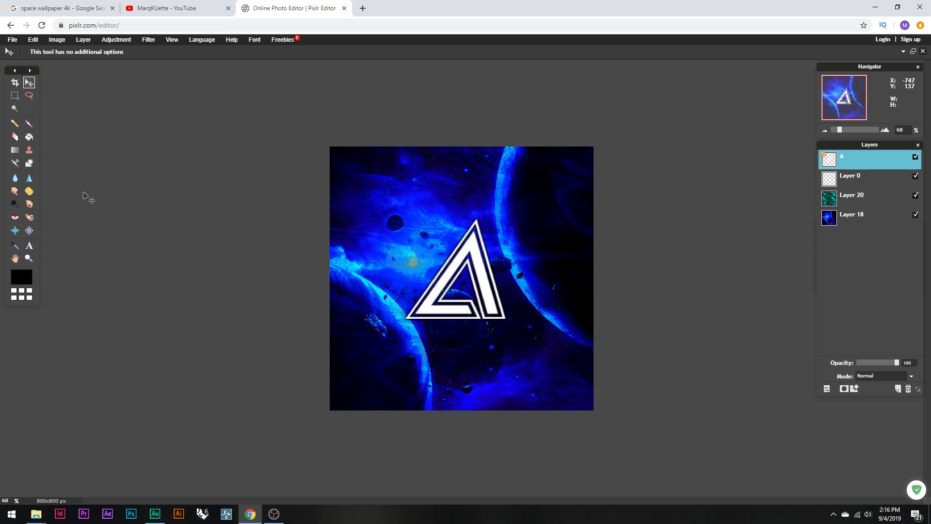
click(33, 40)
click(46, 110)
mouse_move(508, 217)
mouse_down()
mouse_move(496, 228)
mouse_move(503, 222)
mouse_up()
drag(470, 257, 440, 276)
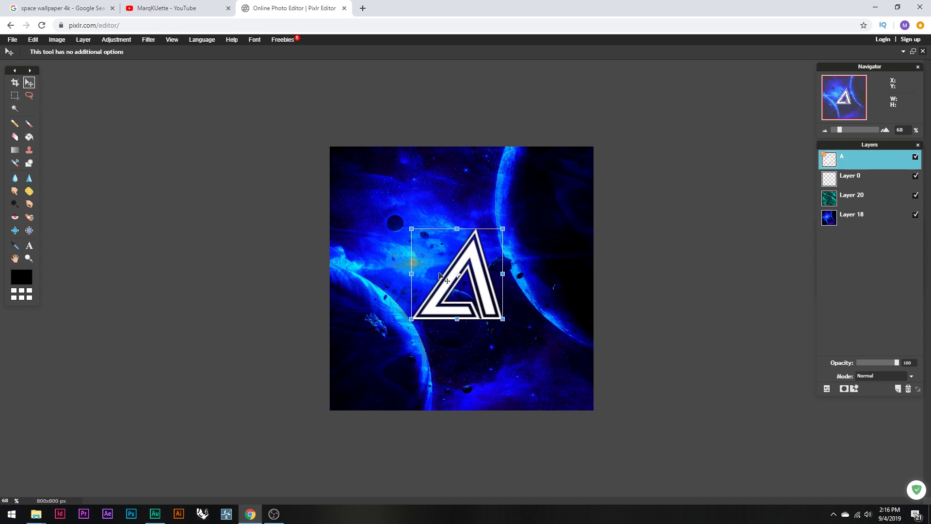
click(32, 84)
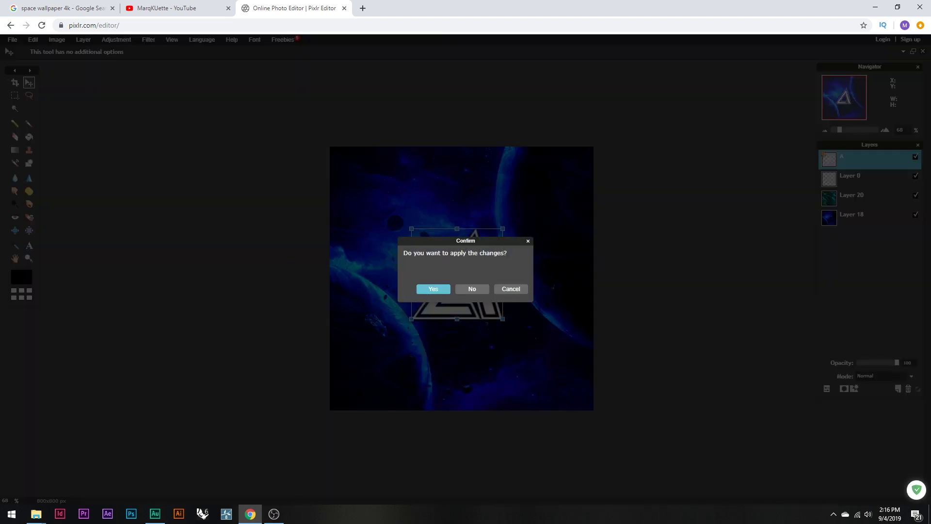
click(417, 289)
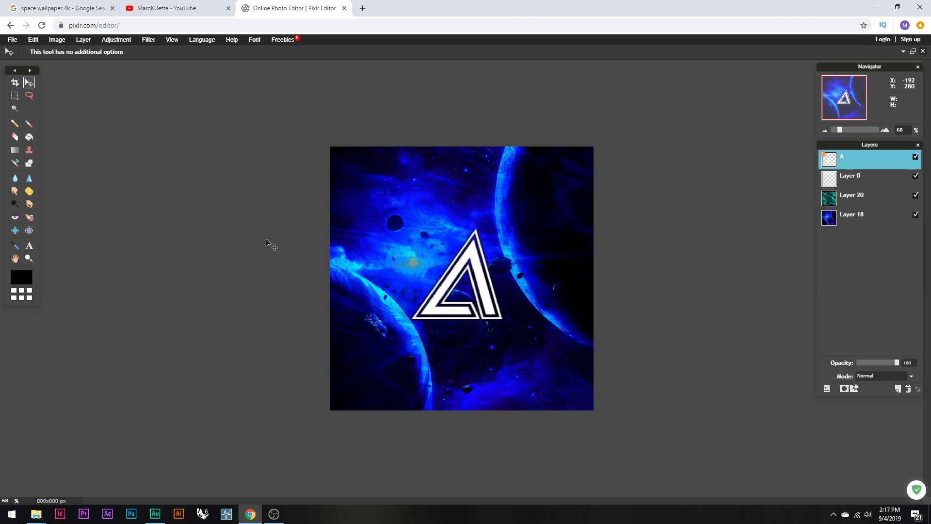
- Save the image to the computer under the name Logo as a JPEG with quality 100
click(12, 39)
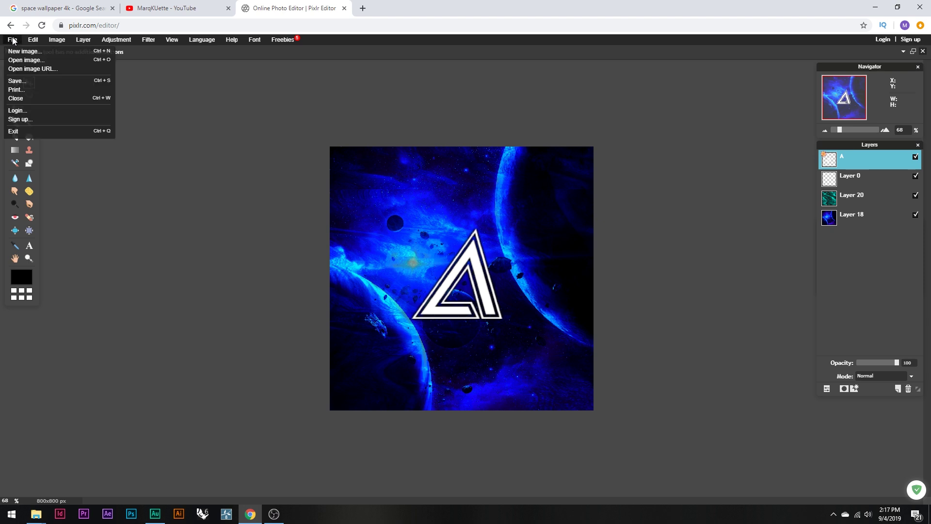
click(22, 81)
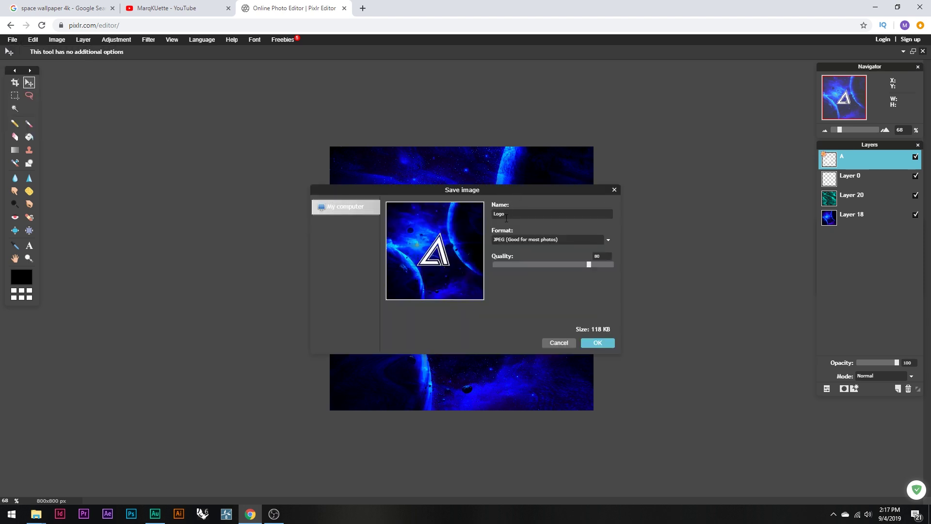
click(539, 243)
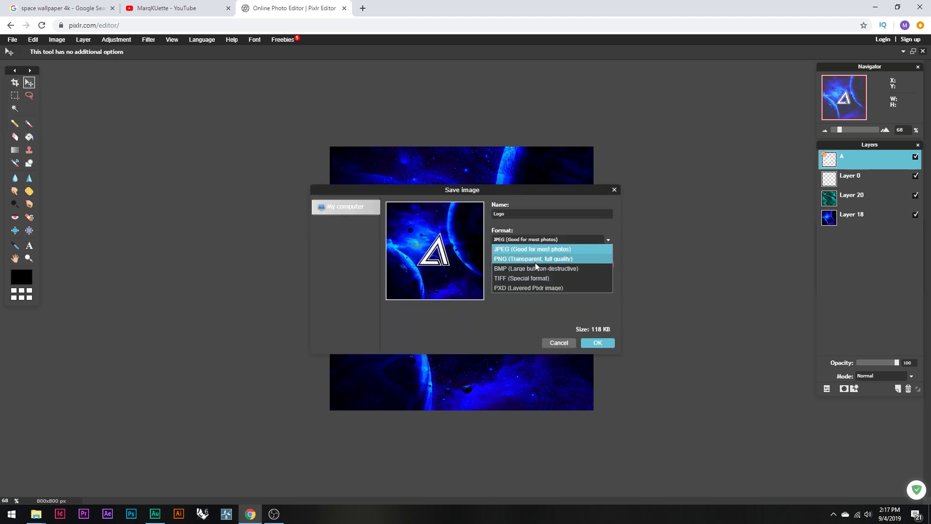
click(531, 242)
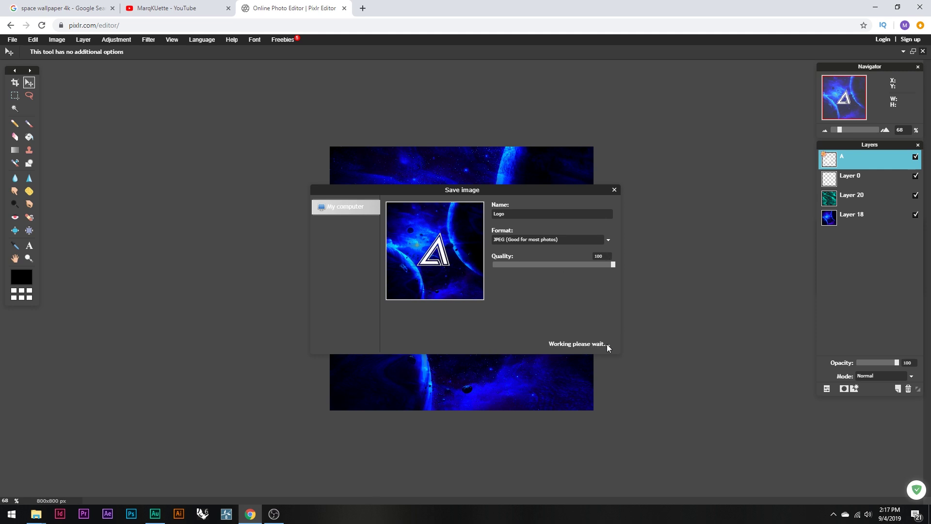
click(597, 343)
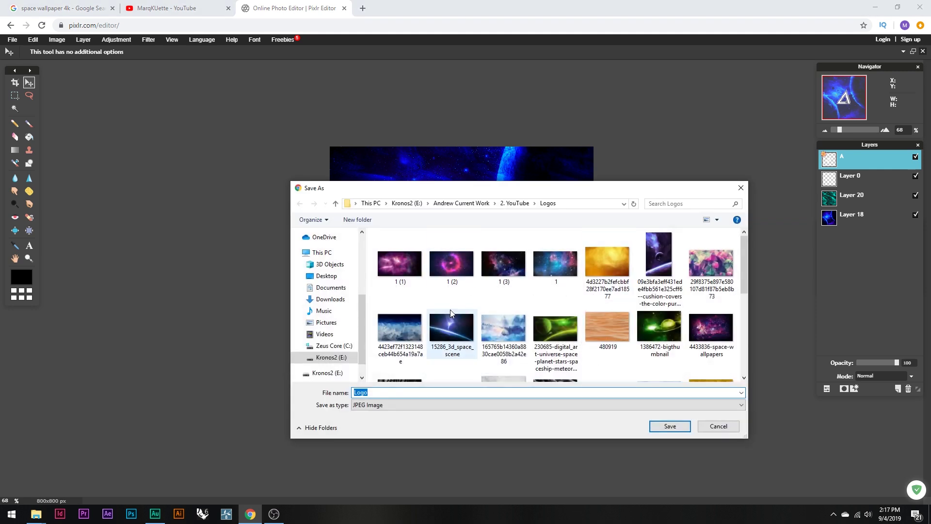
- Choose the Tutorials folder inside 2. YouTube > Thumbnails as the destination and store the Logo file there
scroll(551, 322, down, 5)
scroll(517, 302, up, 10)
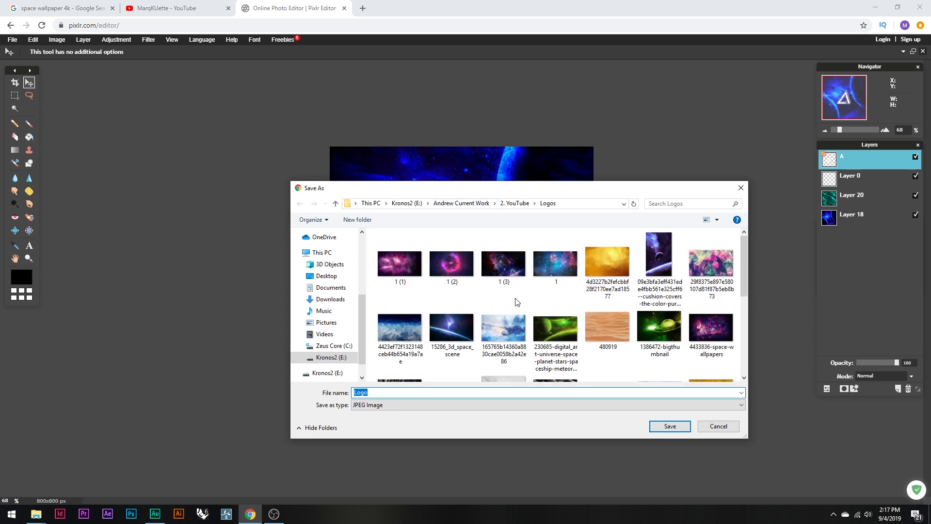
click(515, 204)
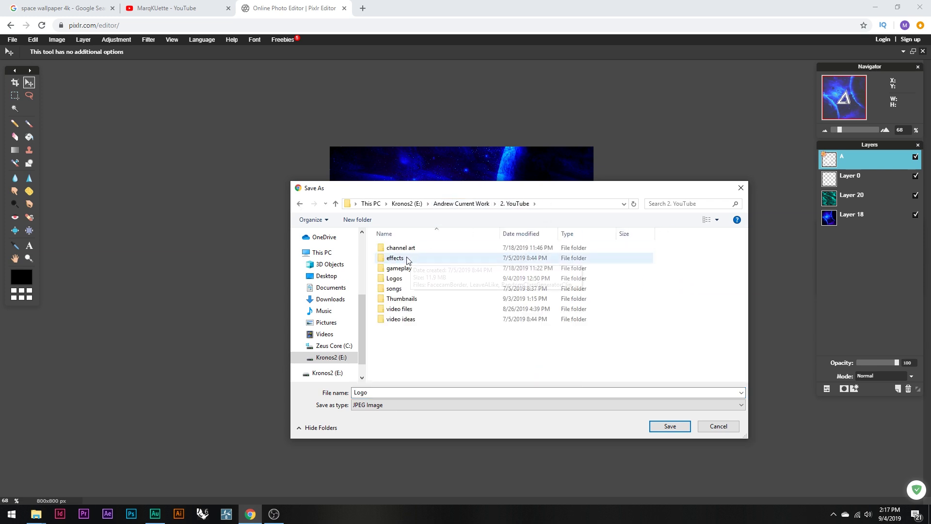
double_click(402, 300)
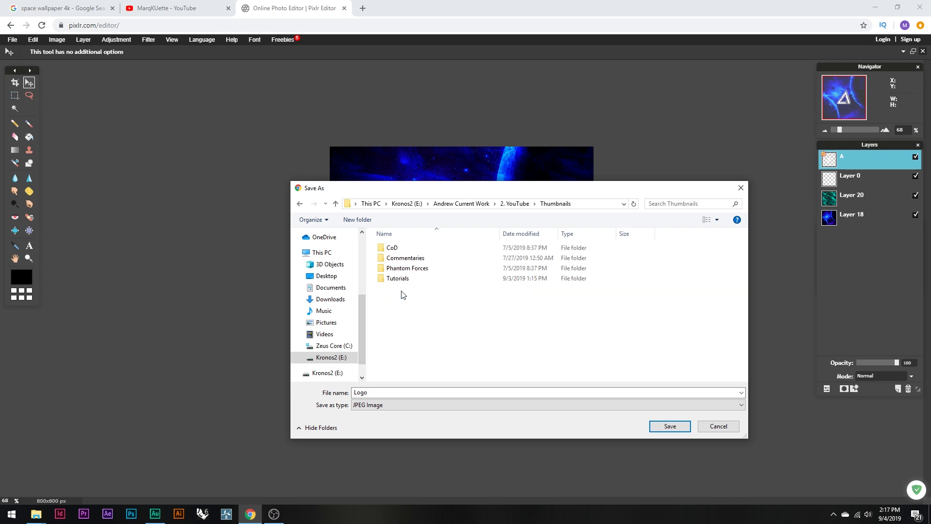
double_click(405, 278)
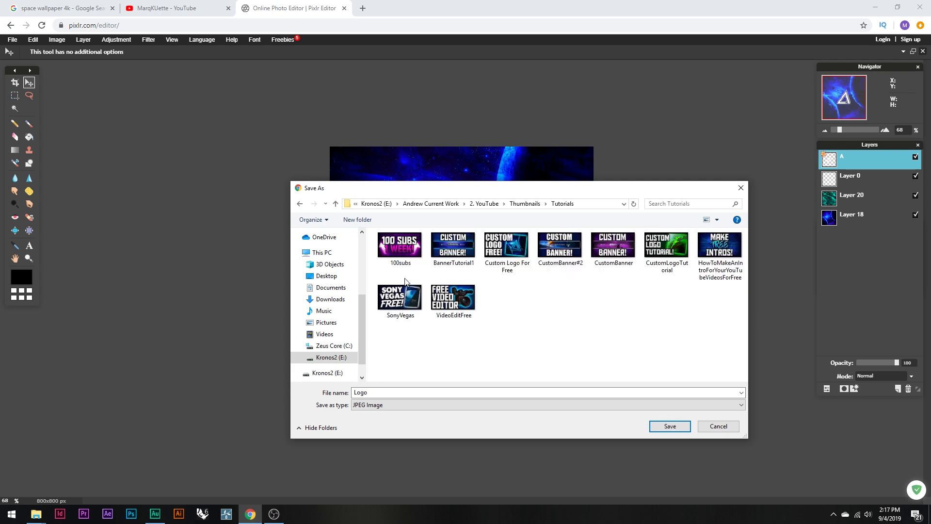
click(672, 428)
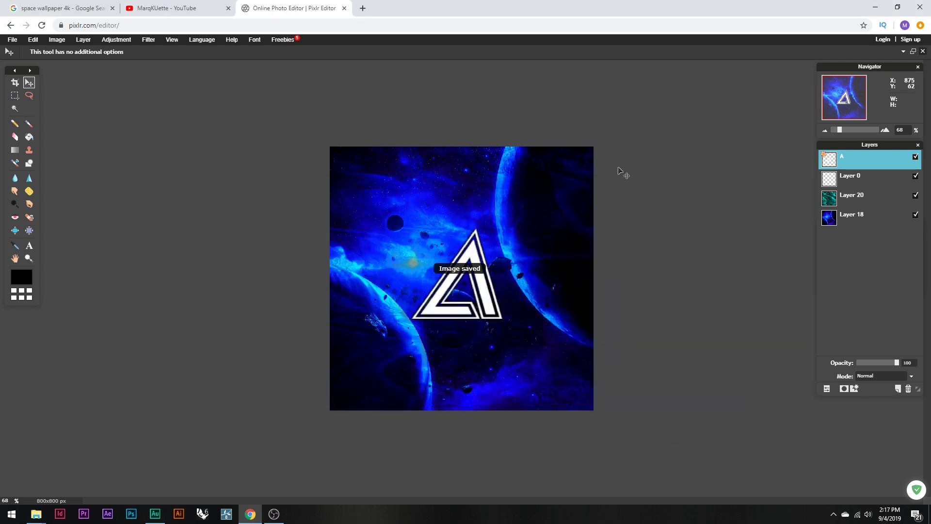
- Switch to YouTube and replace the channel's profile picture by uploading the Logo image from the Tutorials folder
click(212, 7)
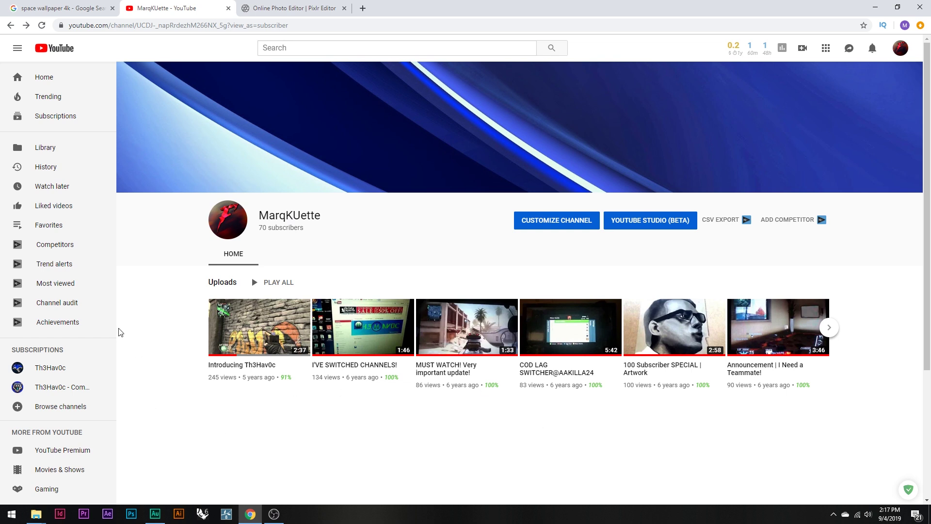
click(228, 225)
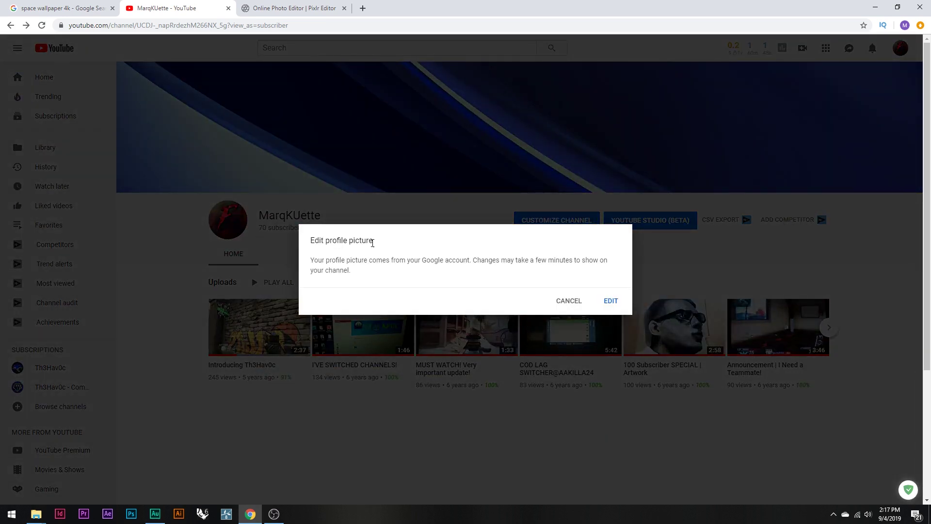
click(611, 303)
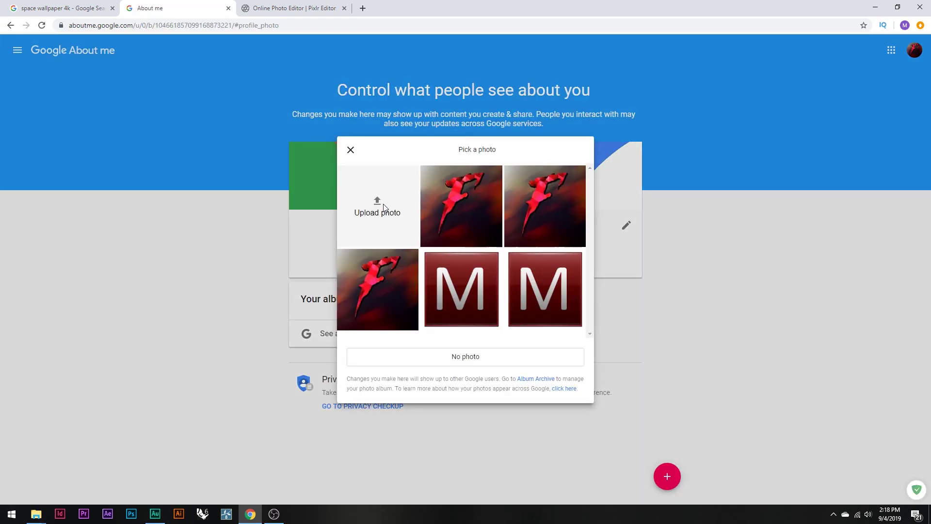
click(378, 203)
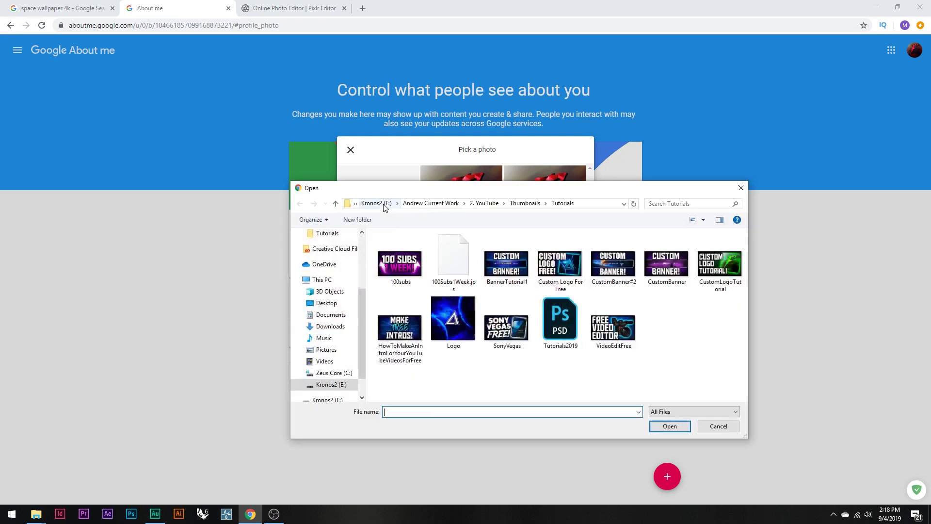
click(453, 319)
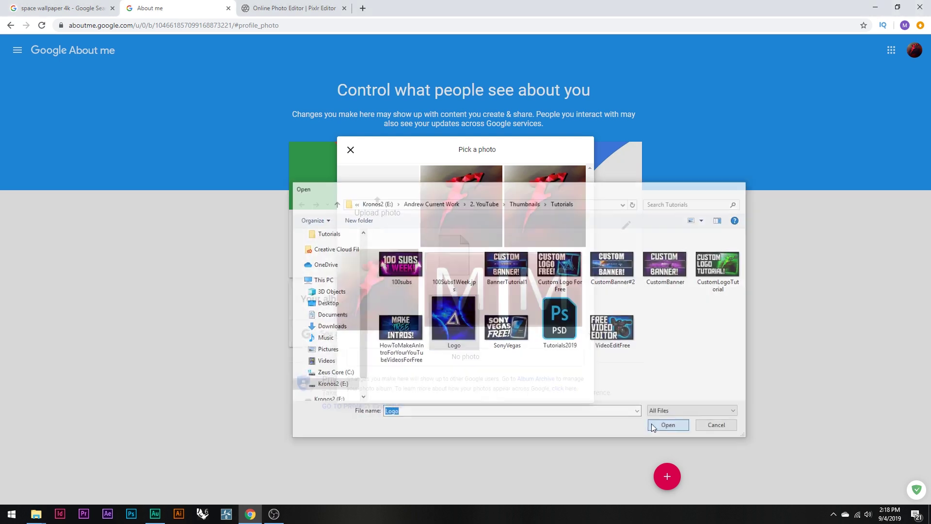
click(664, 426)
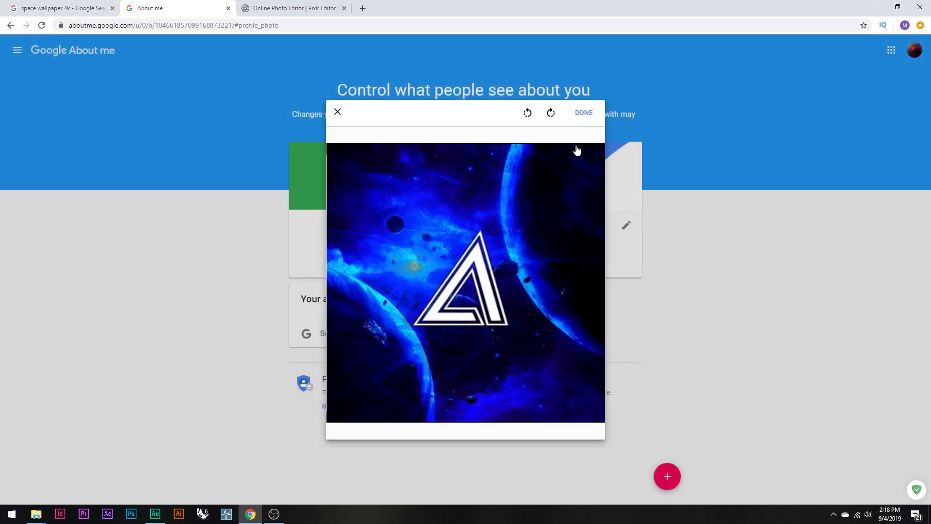
click(579, 116)
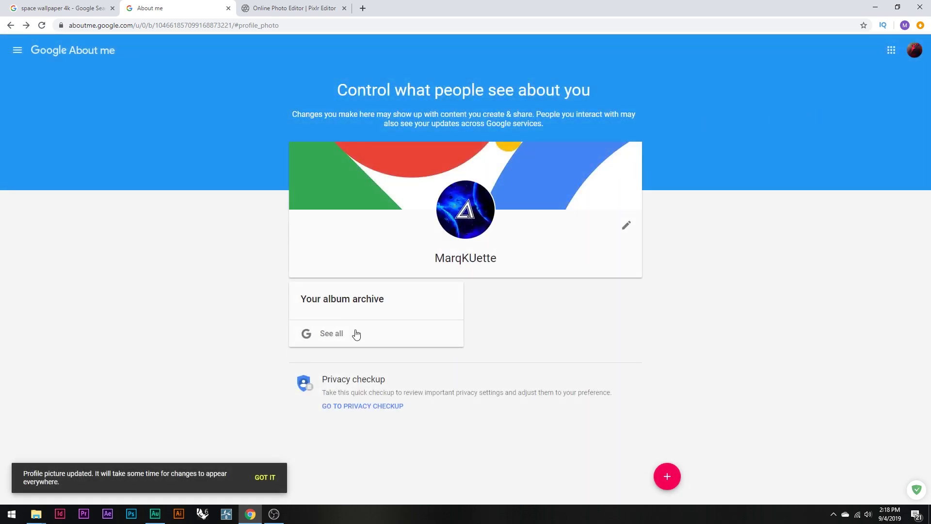
- Go to youtube.com and view the new profile picture on the own channel page, and return to the Pixlr editor
click(133, 25)
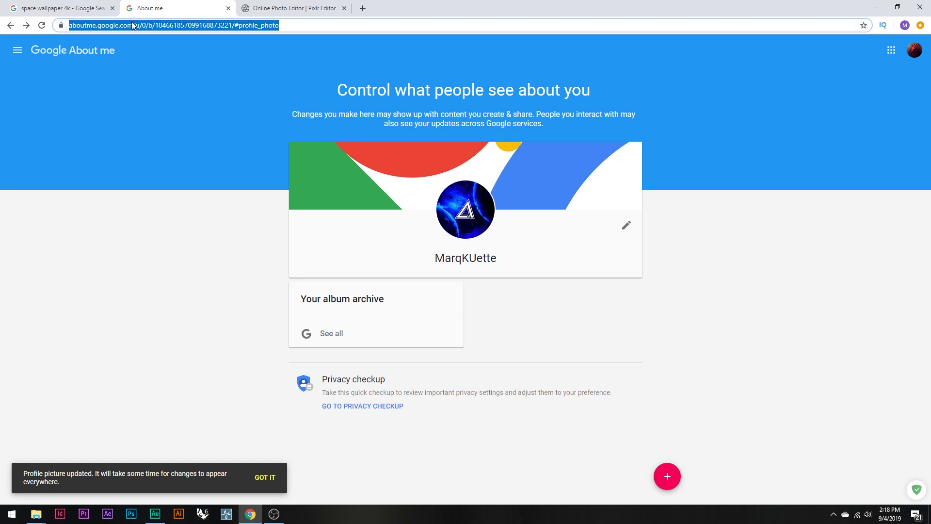
text(youtube.com)
key(Return)
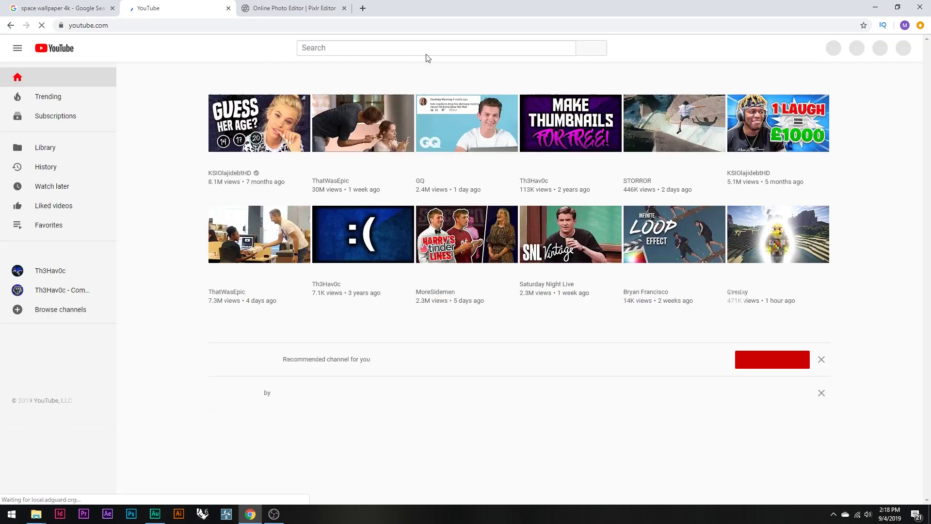
click(901, 48)
click(825, 114)
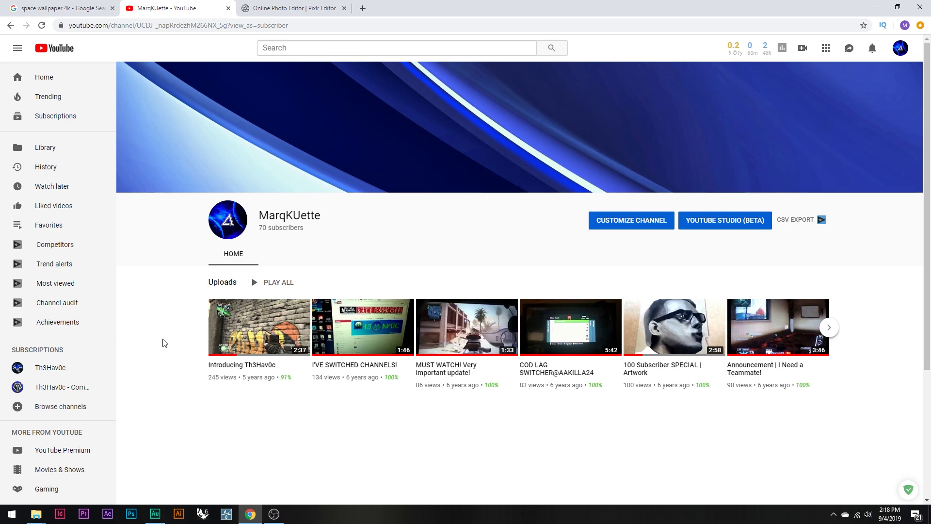
click(294, 8)
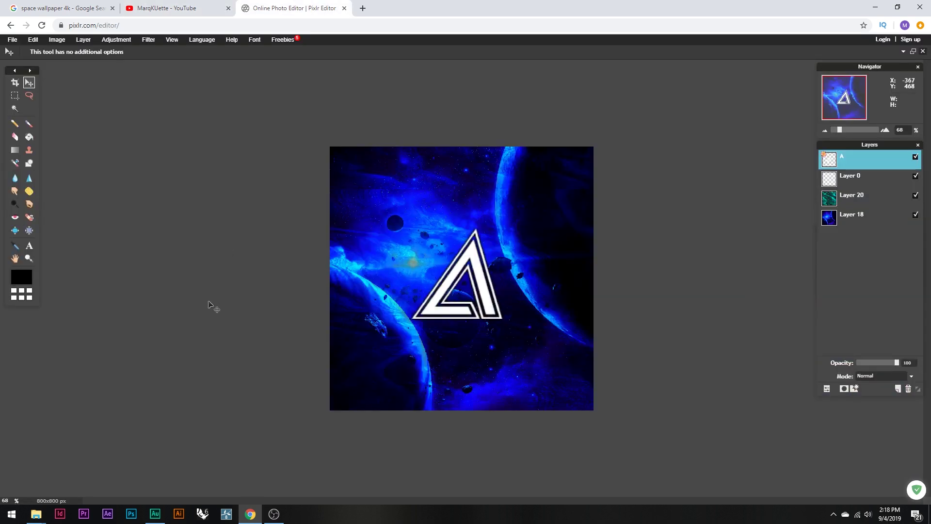